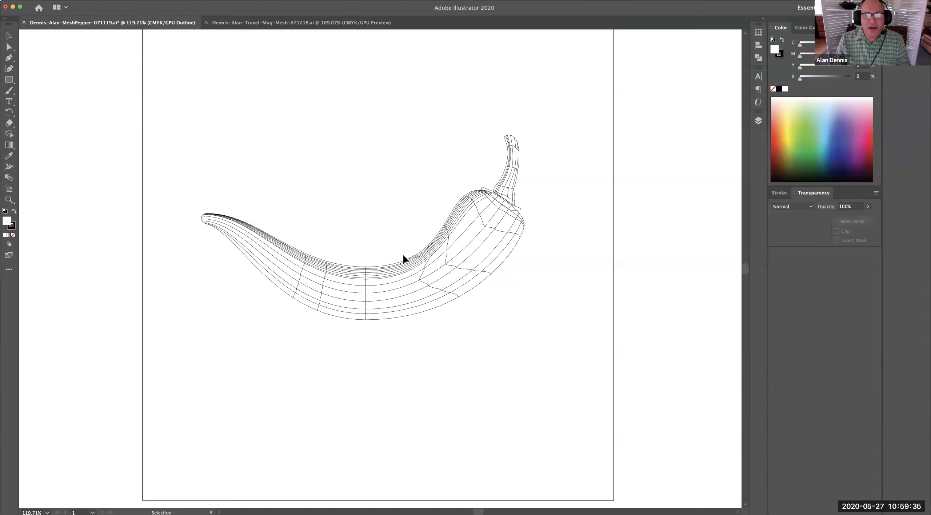
Step: Move the mesh point at the middle of the pepper body about 0.3 in left, and switch from Outline to Preview mode
key("a")
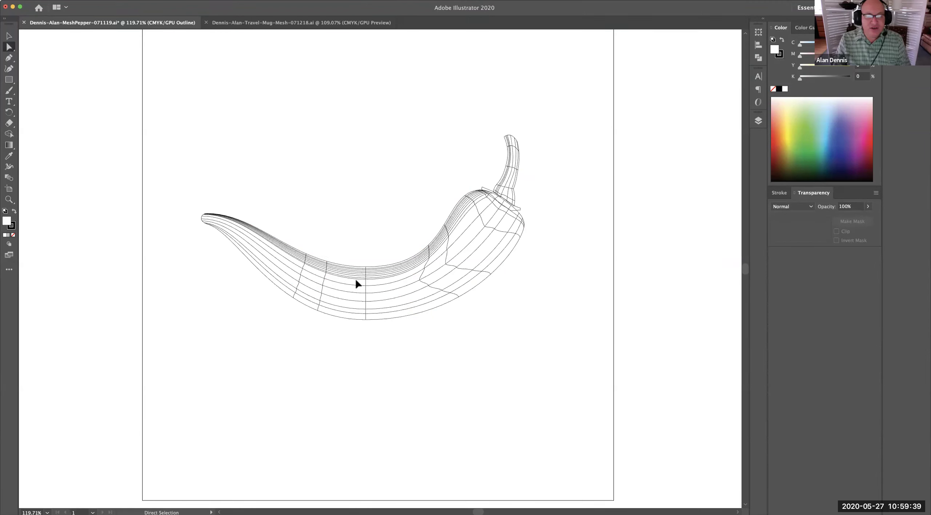
key("space")
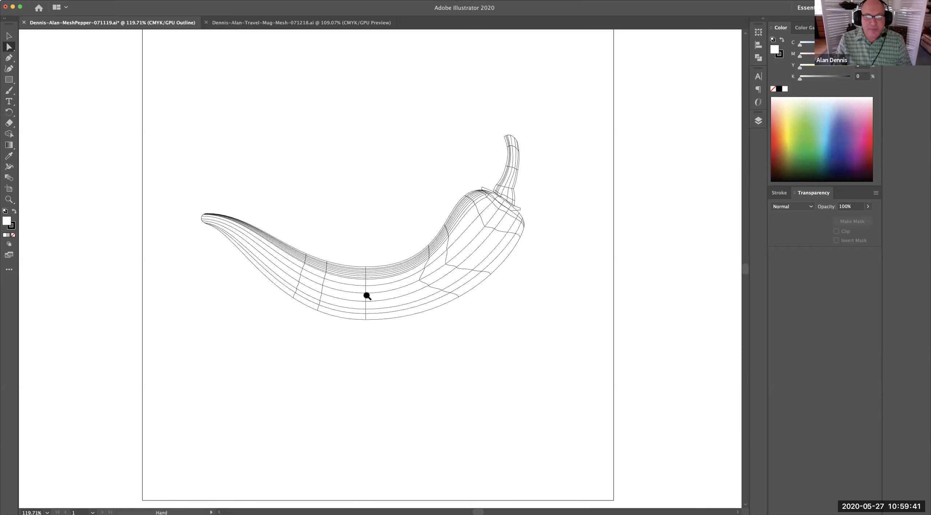
left_click(367, 295, "super")
left_click(380, 265, "super")
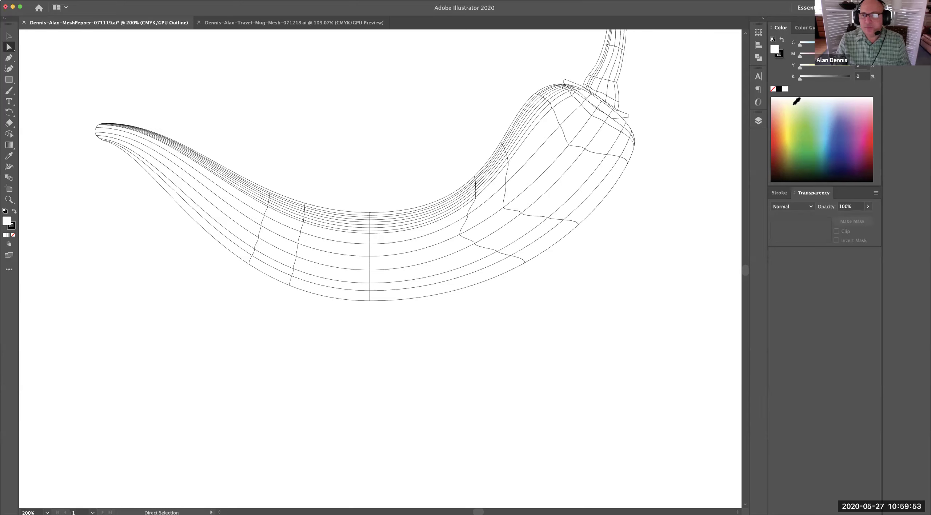
left_click(759, 121)
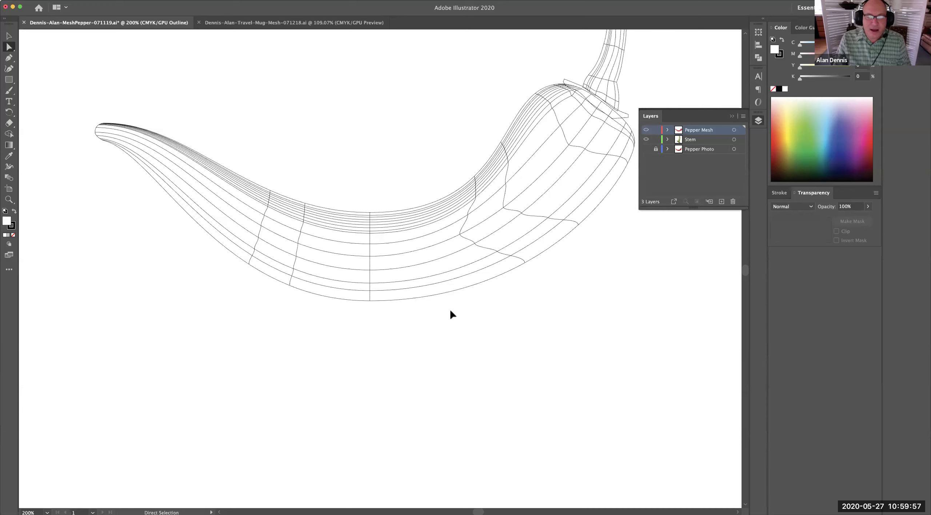
left_click(731, 116)
left_click(370, 257)
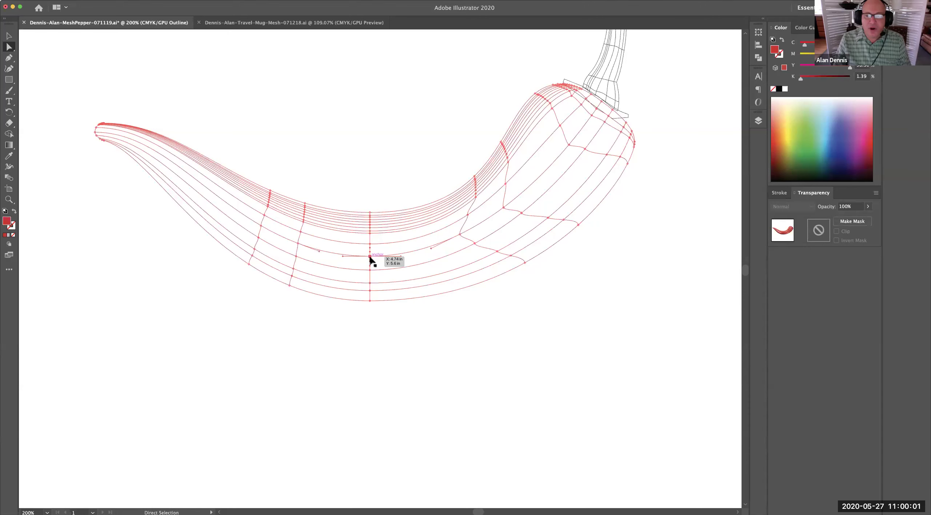
scroll(523, 230, "up", 1)
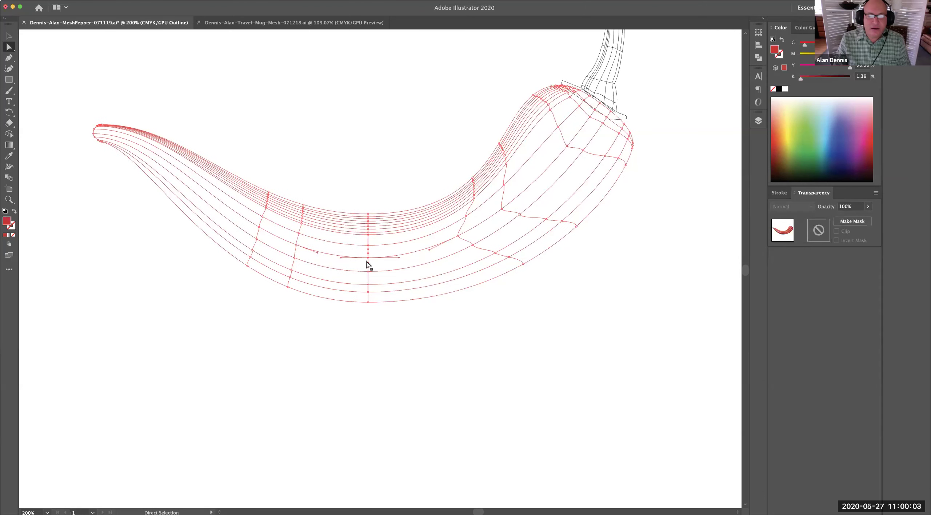
left_click_drag(369, 258, 341, 258)
key("super+y")
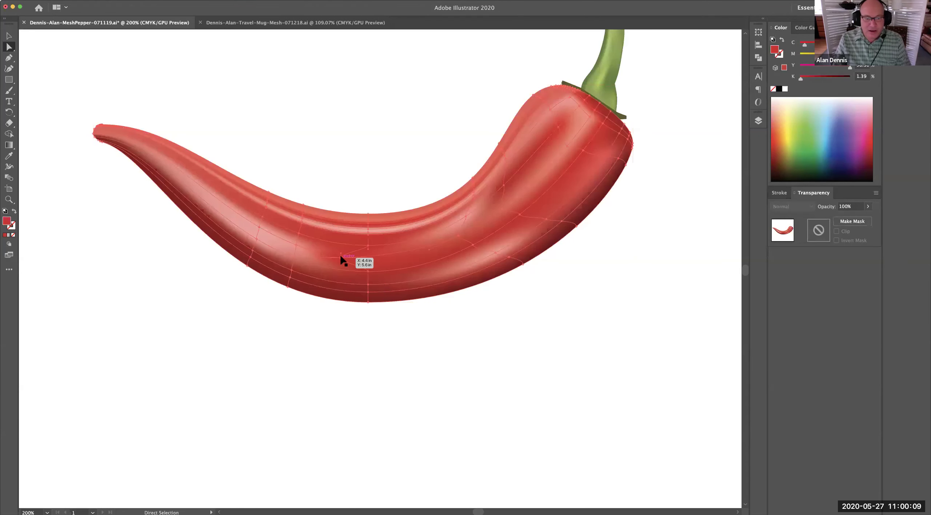
Step: Try moving the same mesh point farther down and left, and deselect the mesh to inspect the shading up close
left_click_drag(341, 257, 326, 271)
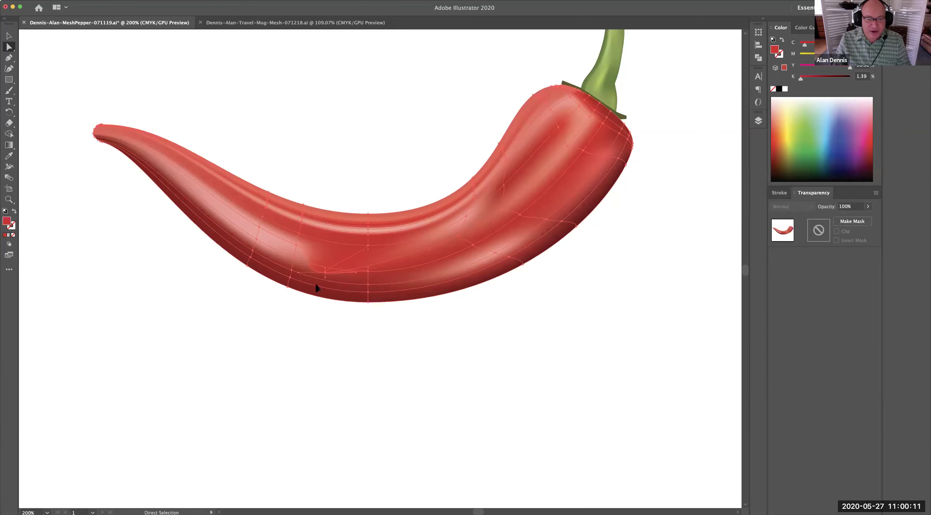
left_click(324, 337)
key("space")
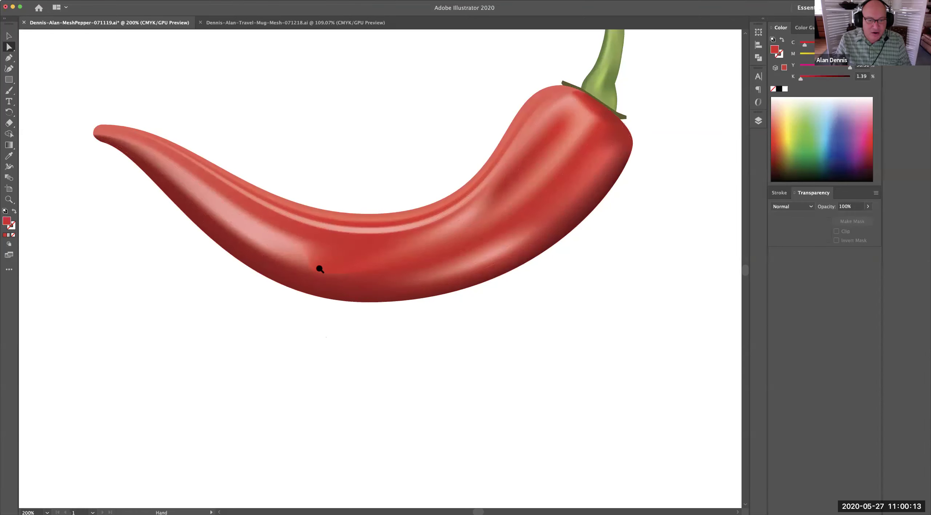
left_click(319, 264, "super")
left_click(382, 255, "super")
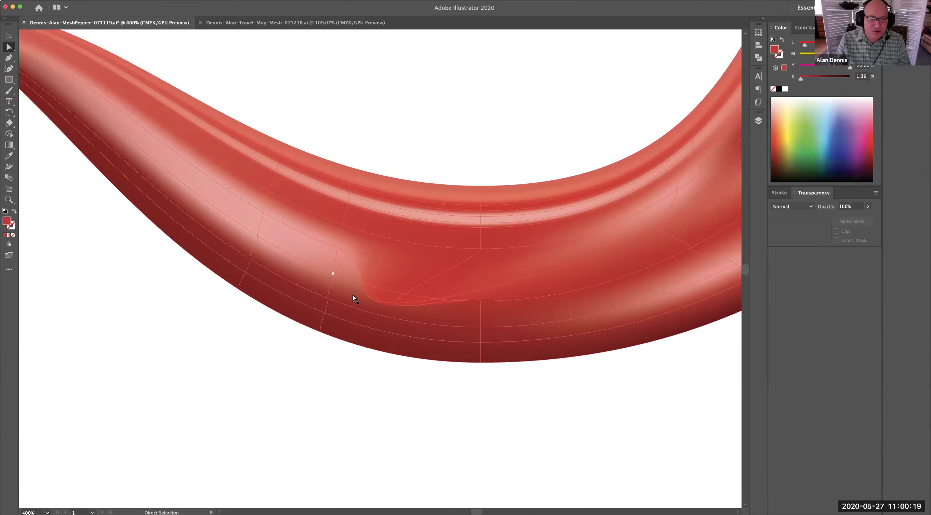
Step: Undo the last mesh point move and return the point to the pepper's middle vertical mesh line
key("super+z")
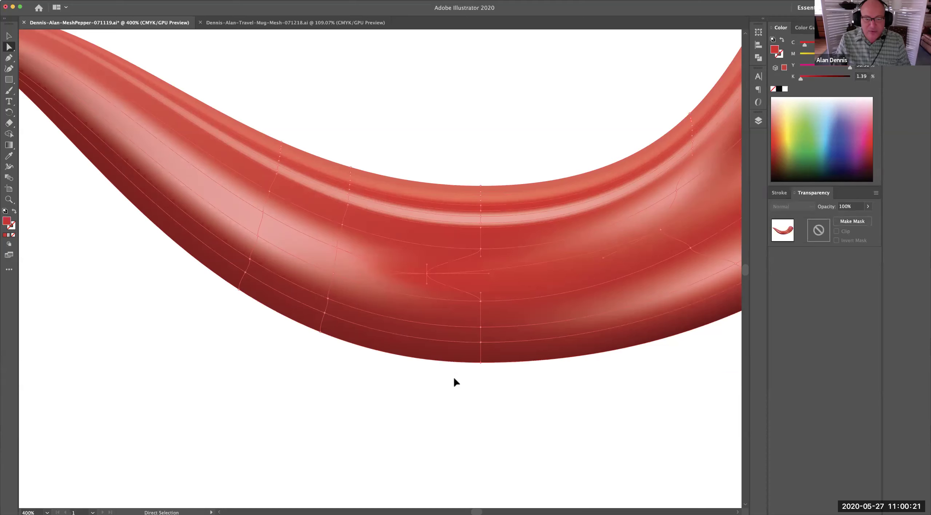
left_click_drag(426, 272, 480, 270)
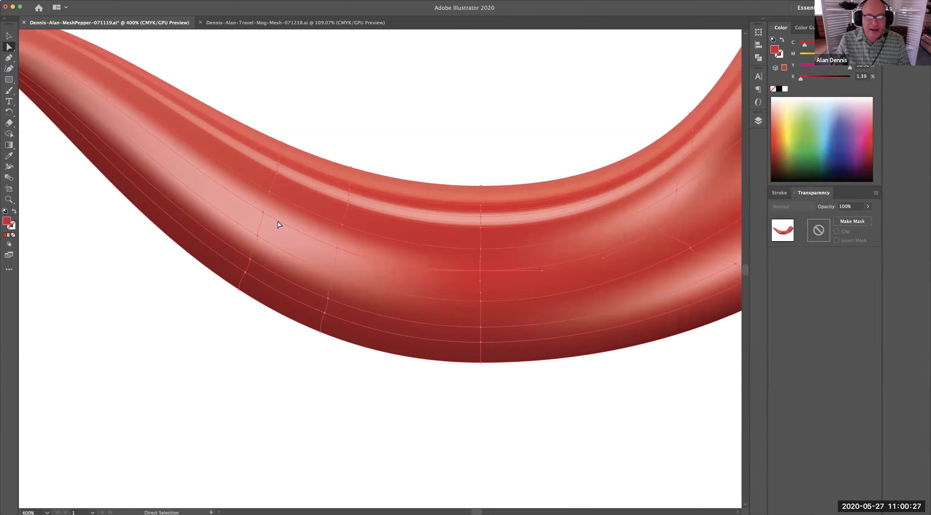
Step: Recolor the mesh point in the pink highlight of the pepper's tapered half to bright green 15E856
left_click(262, 212)
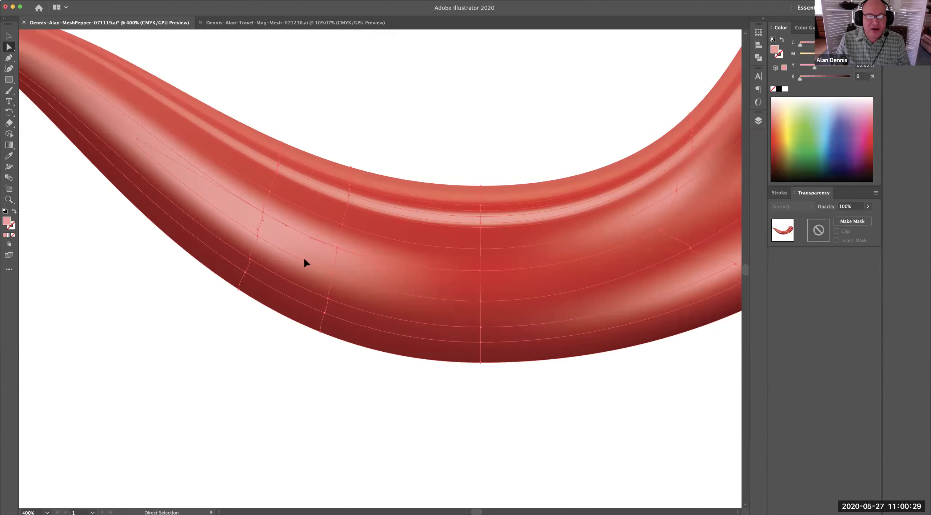
double_click(6, 221)
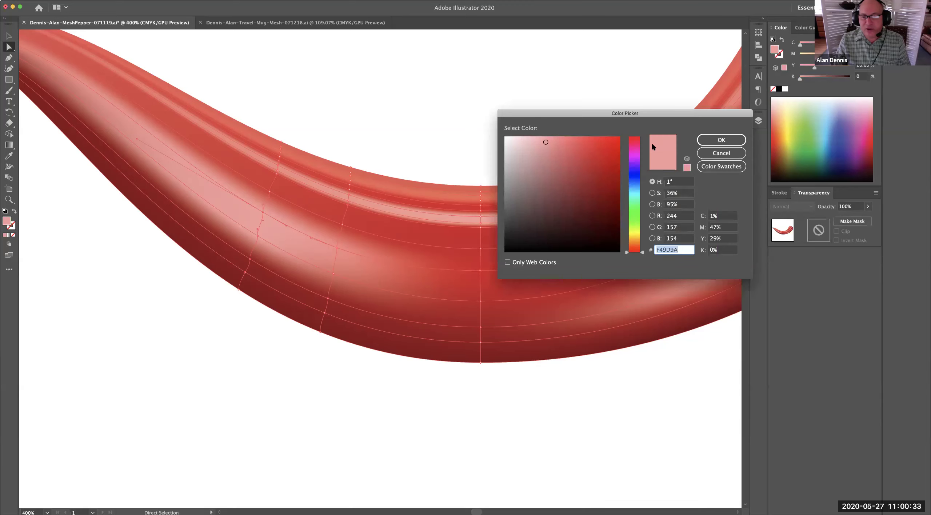
left_click(635, 208)
left_click_drag(582, 173, 611, 145)
left_click(722, 140)
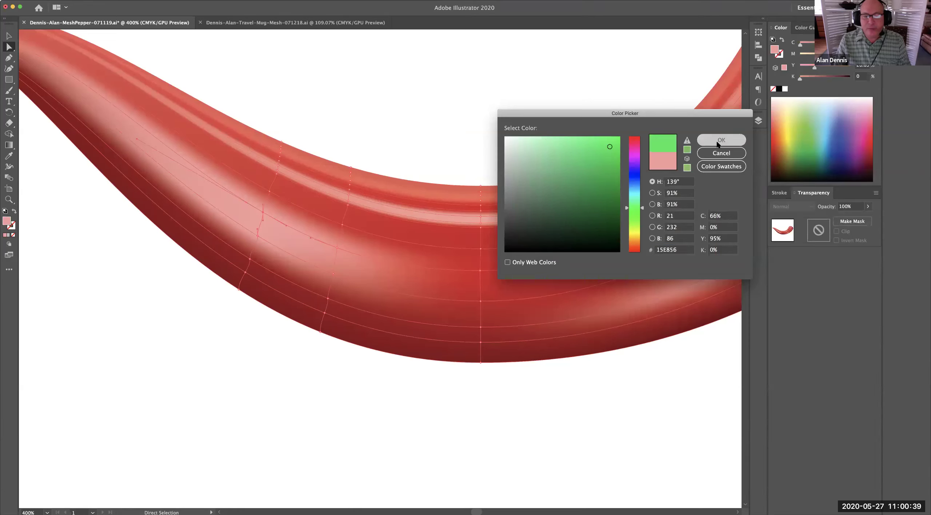
left_click(263, 213)
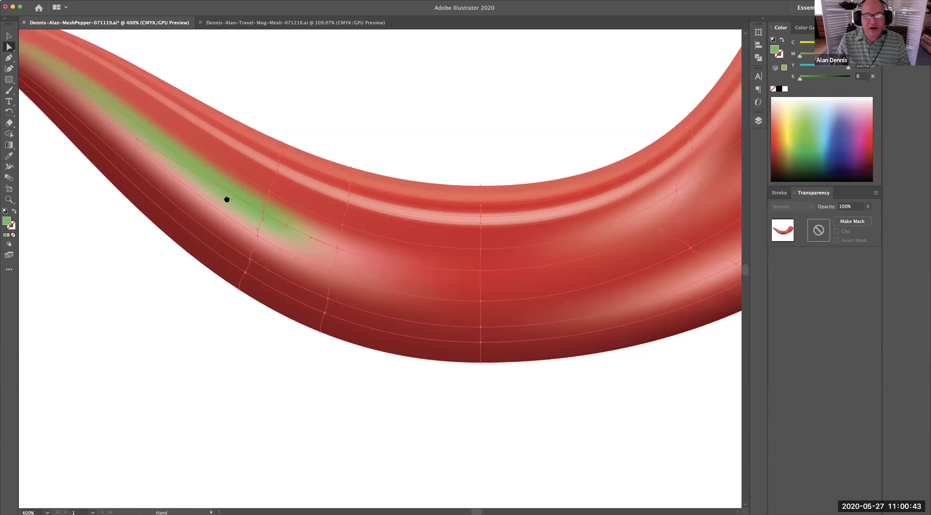
Step: Recolor the mesh point at the pepper's pointed tip to light blue 59B1E2
scroll(233, 202, "left", 5)
scroll(232, 202, "up", 3)
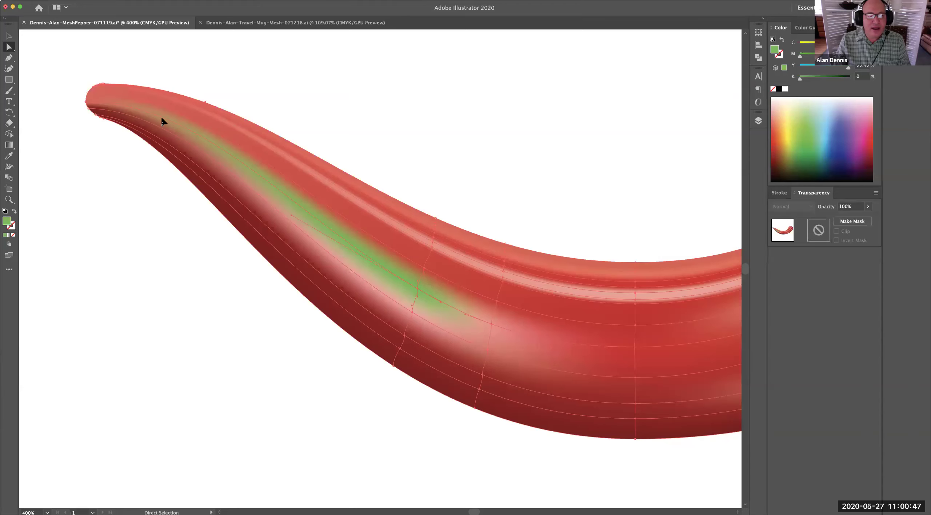
left_click(87, 104)
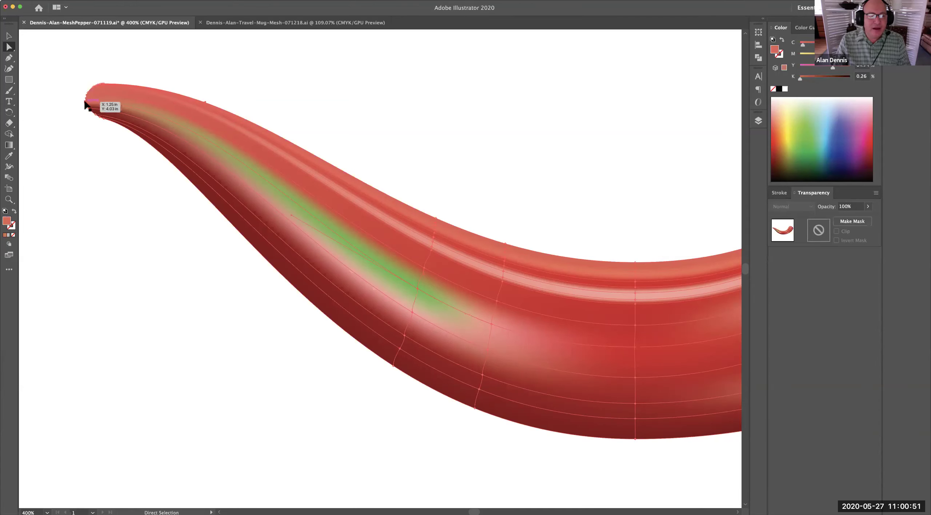
double_click(8, 221)
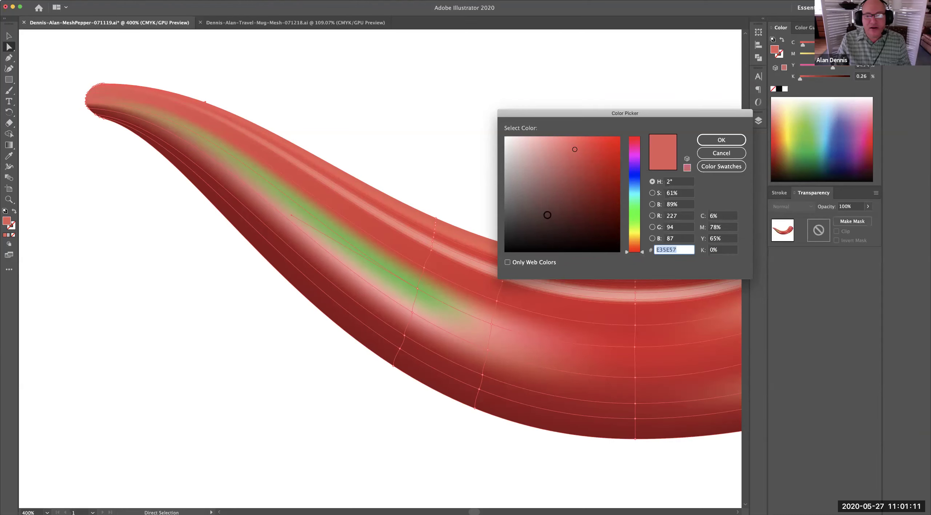
left_click(636, 189)
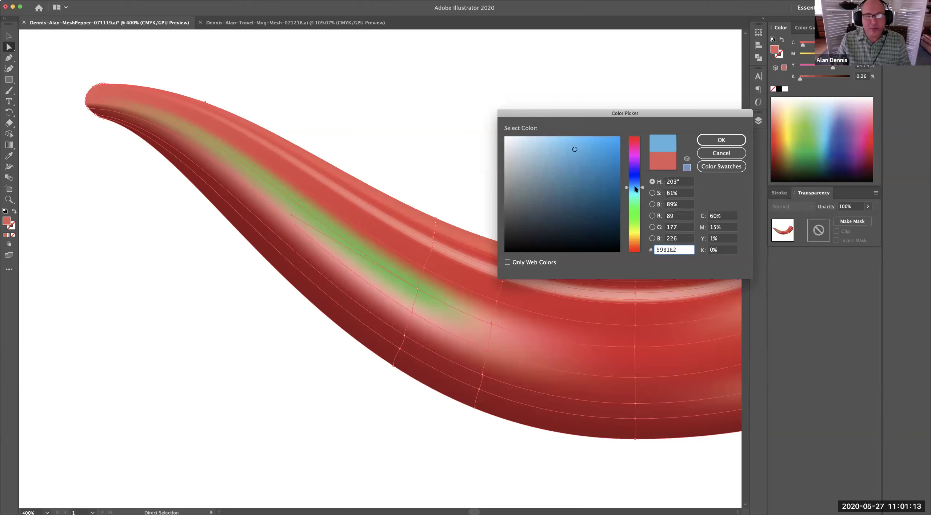
left_click(708, 142)
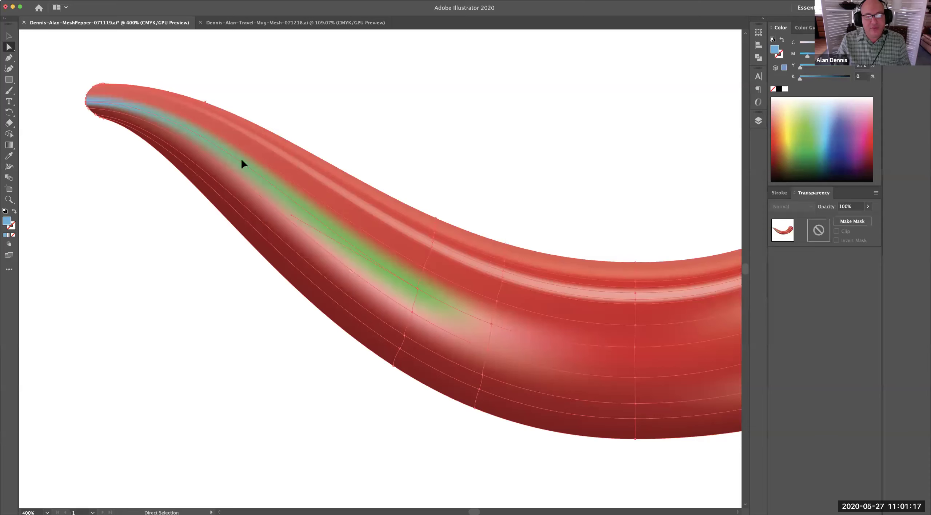
Step: Recolor the mesh point just above the green one to yellow, and deselect the mesh with the whole artboard in view
left_click(424, 268)
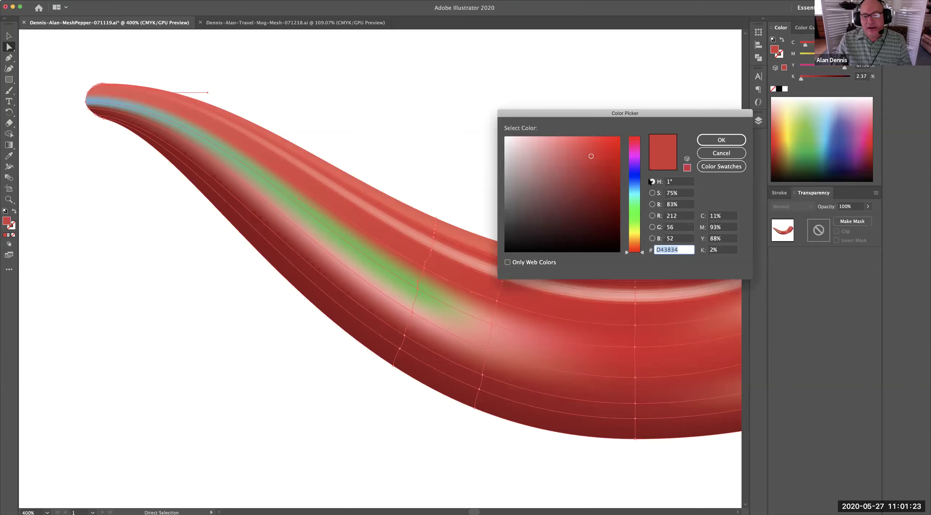
left_click(635, 233)
left_click(722, 140)
key("space")
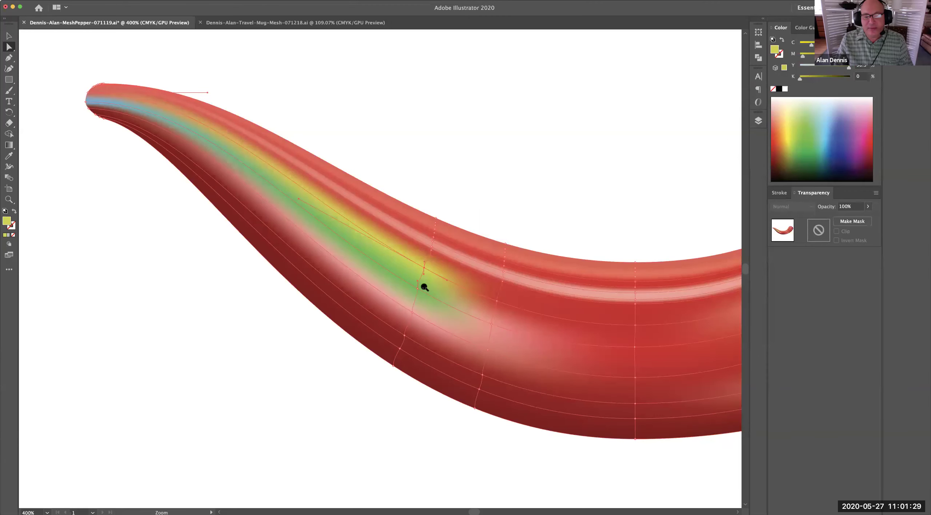
key("super+equal")
key("super+equal")
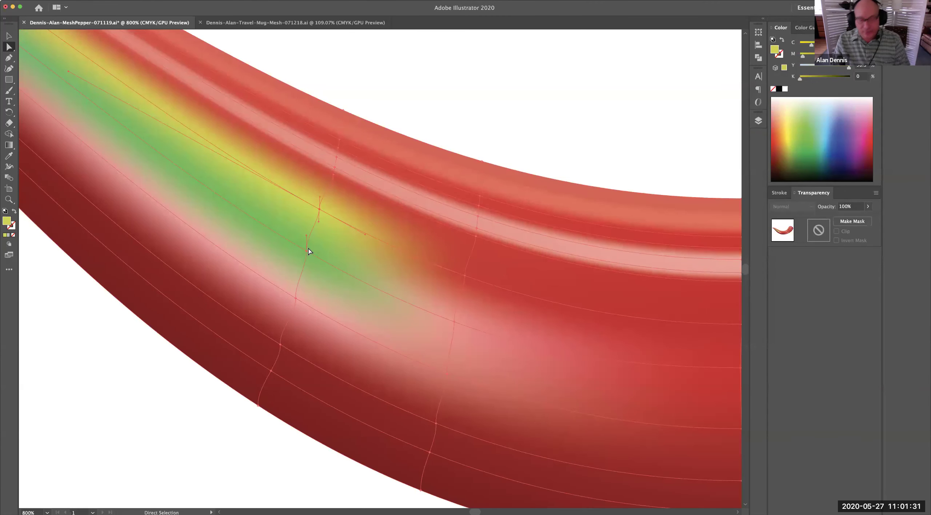
key("super+0")
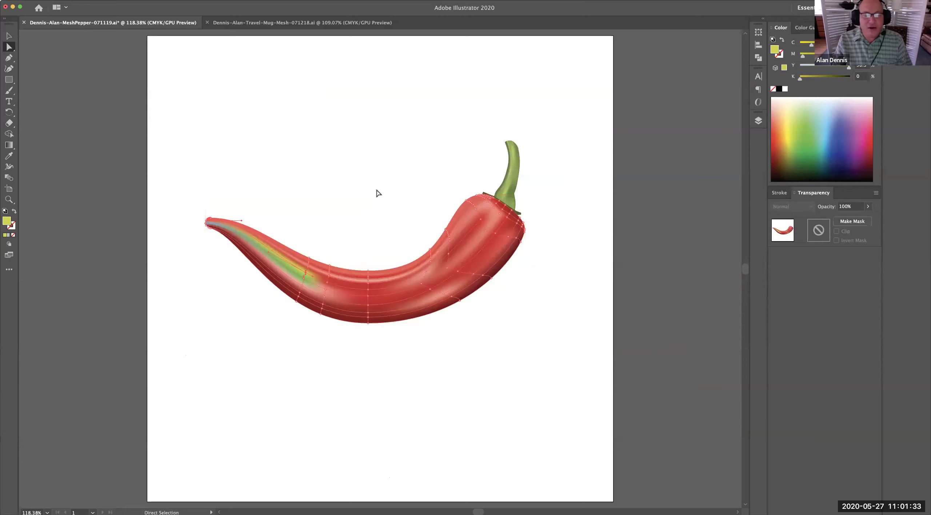
left_click(379, 194)
scroll(255, 69, "right", 1)
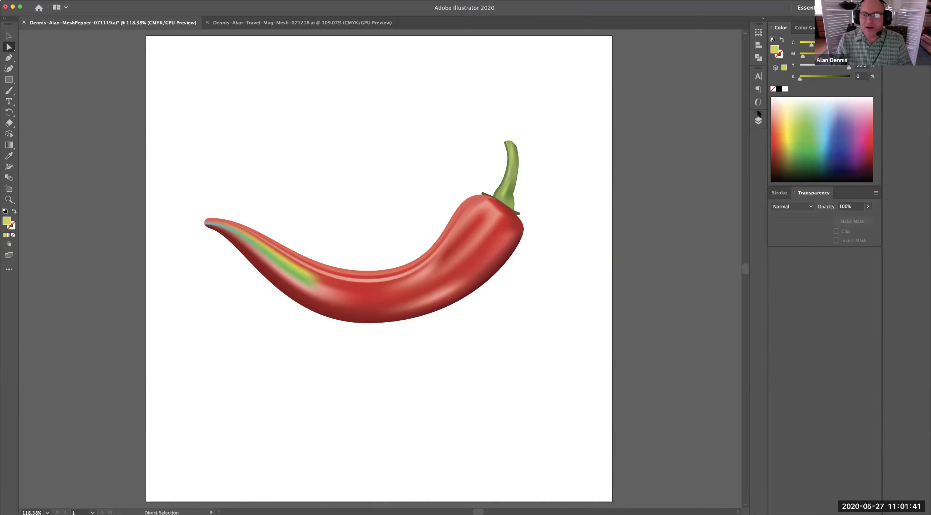
Step: Show only the Pepper Photo layer, hiding the Pepper Mesh and Stem layers
left_click(758, 122)
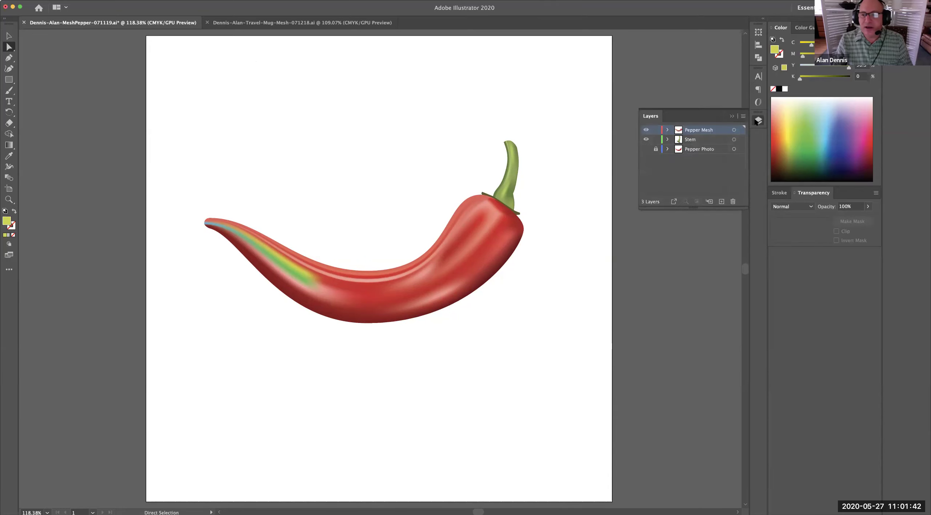
left_click(646, 149, "alt")
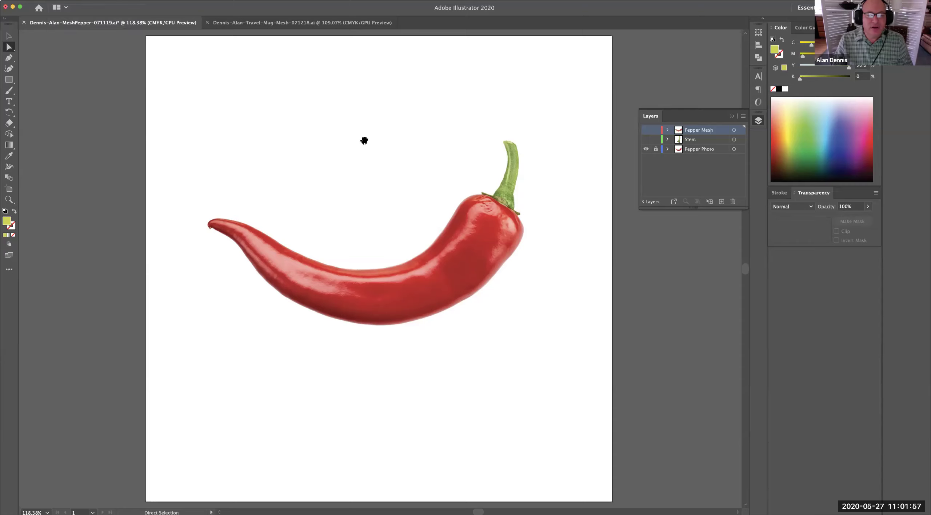
left_click(373, 148, "alt+super")
scroll(410, 220, "down", 5)
scroll(410, 220, "right", 2)
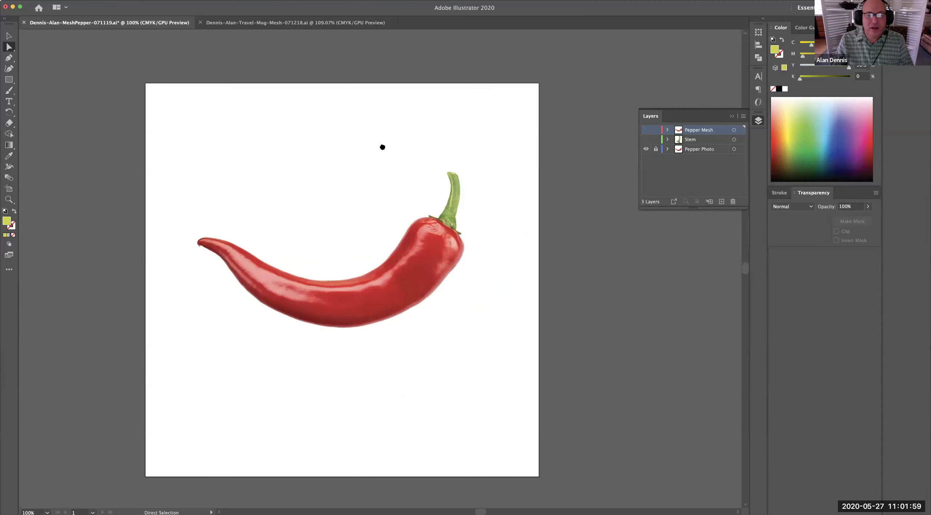
Step: Check the artboard's dimensions by editing artboards from Document Setup in the Essentials Classic workspace, and leave artboard editing
left_click(60, 1)
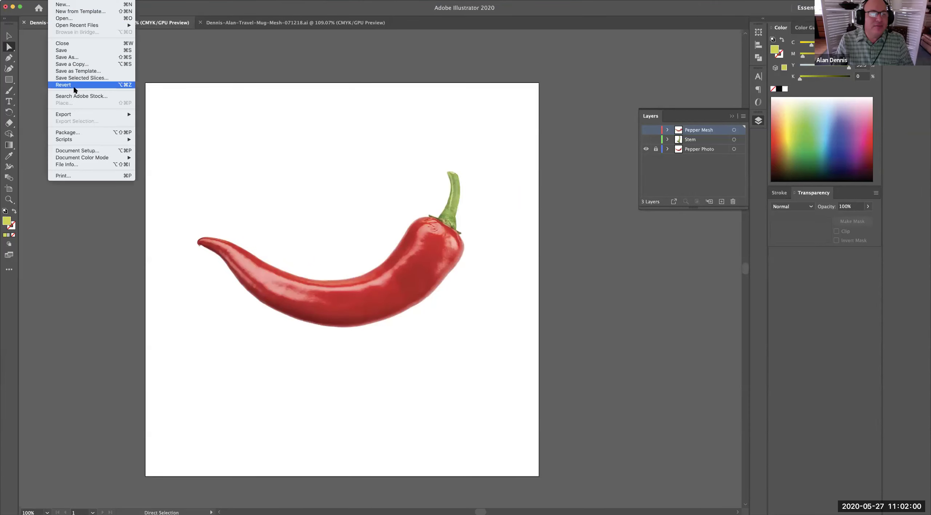
left_click(86, 151)
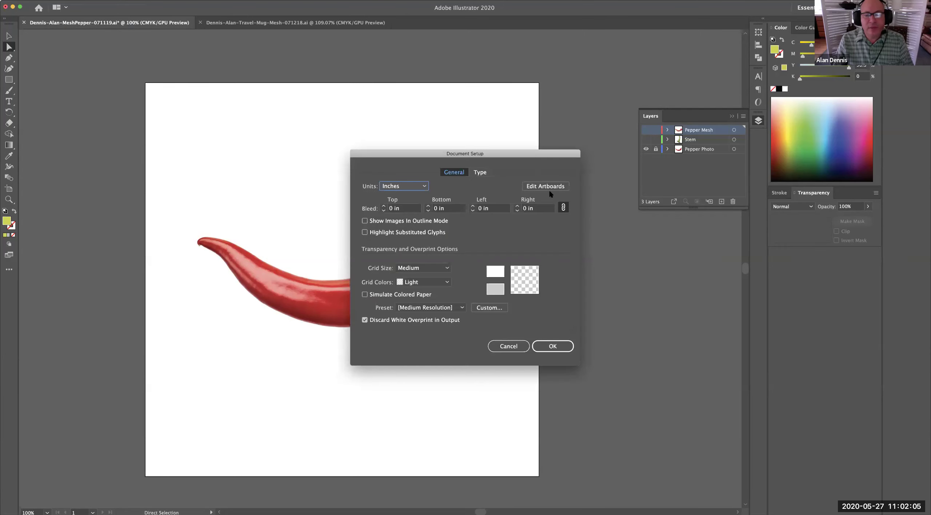
left_click(543, 186)
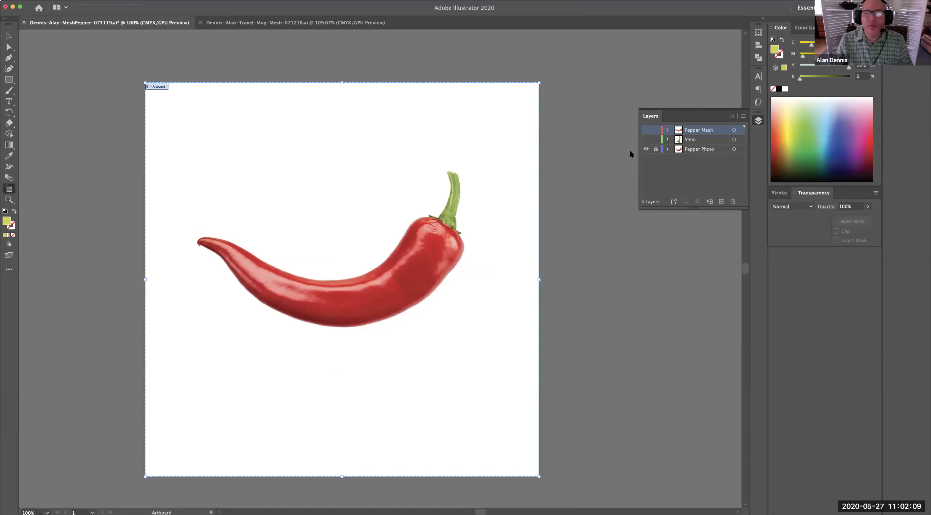
left_click(808, 5)
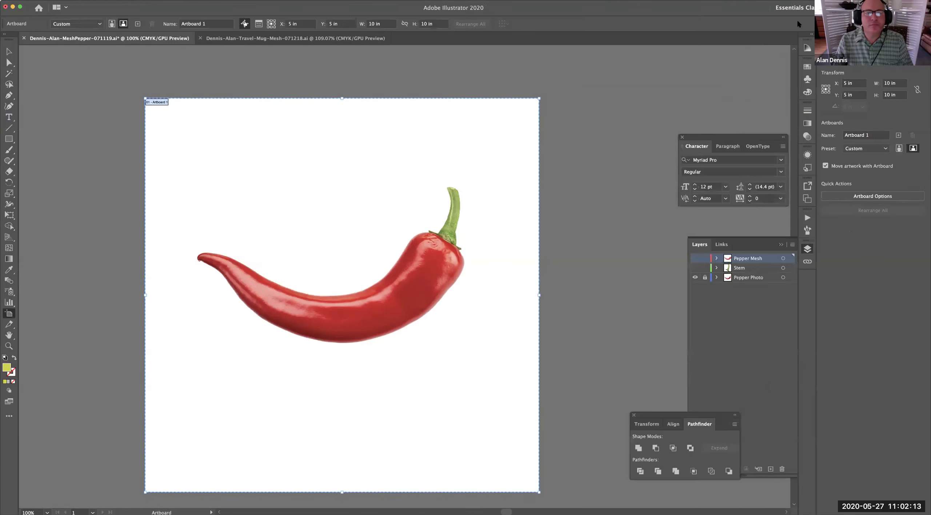
left_click(9, 52)
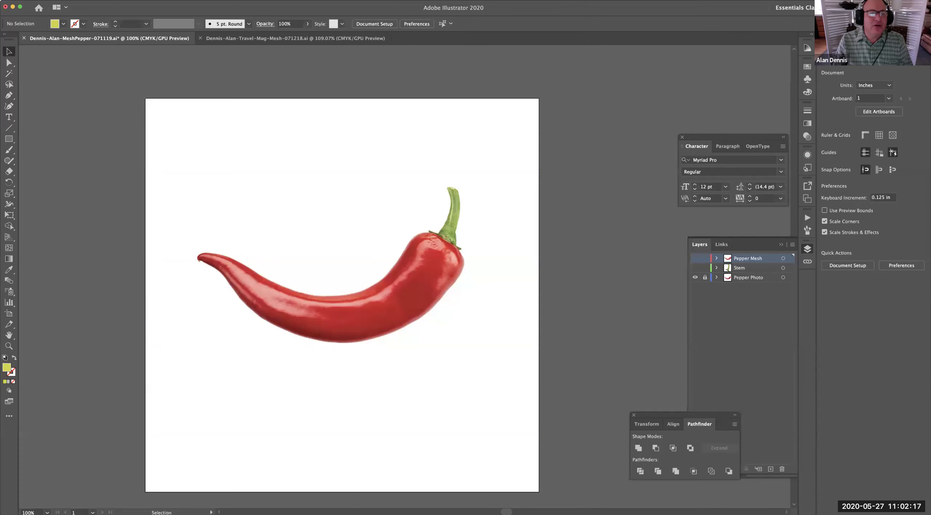
Step: Start a new document and set both its width and height to 10 in
left_click(55, 4)
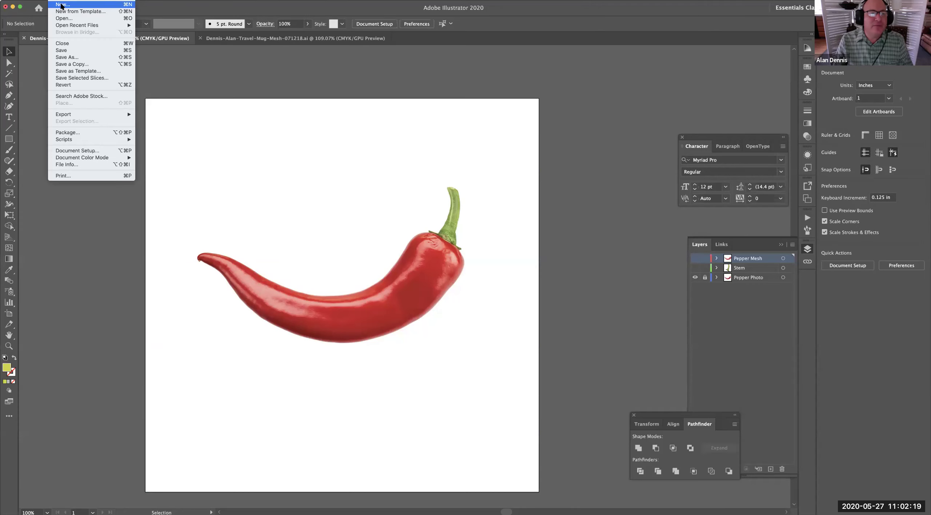
left_click(377, 115)
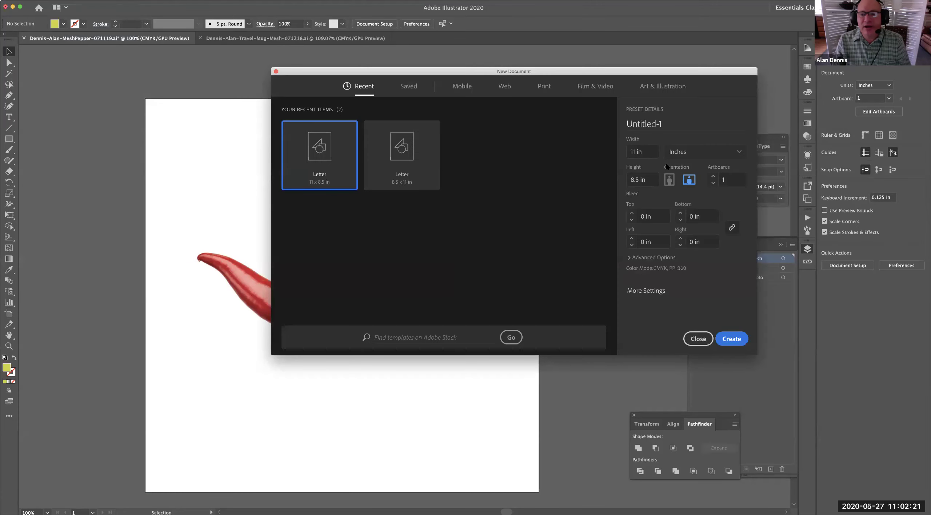
left_click(634, 152)
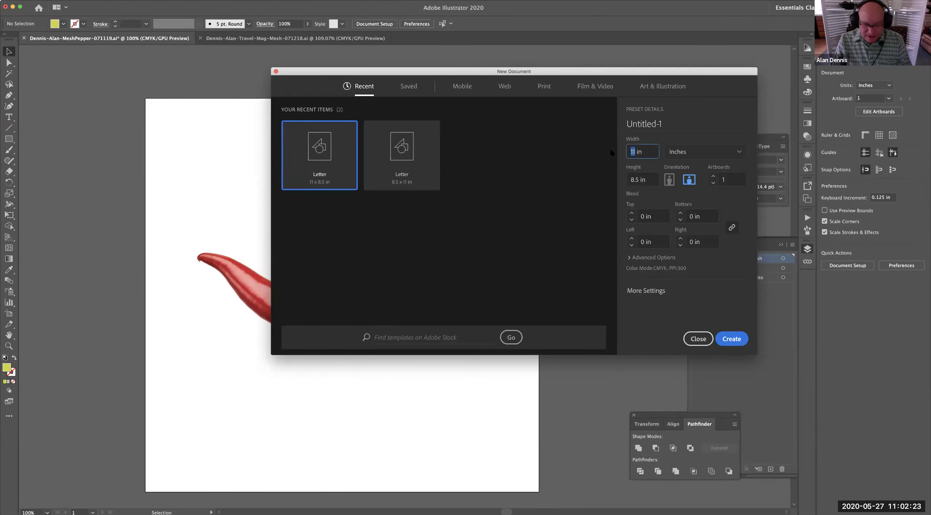
key("BackSpace")
type("0")
key("Tab")
type("109")
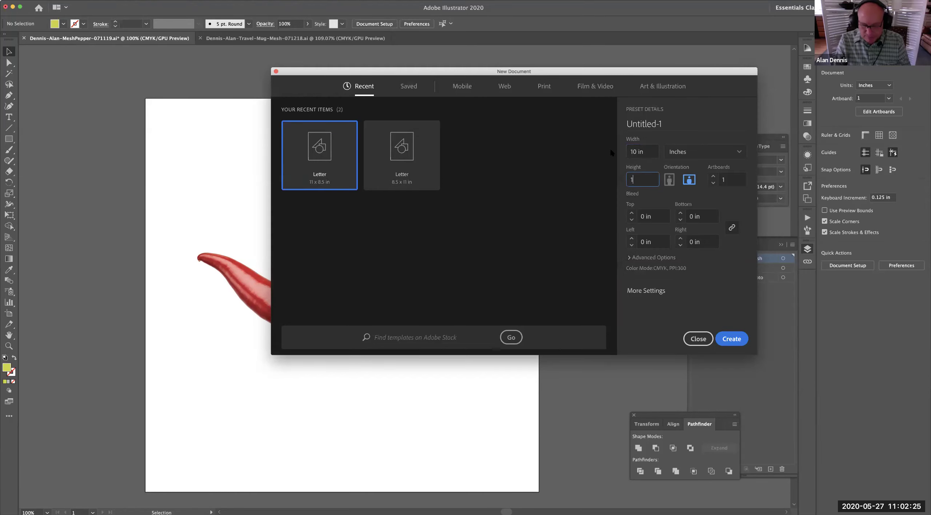
key("BackSpace")
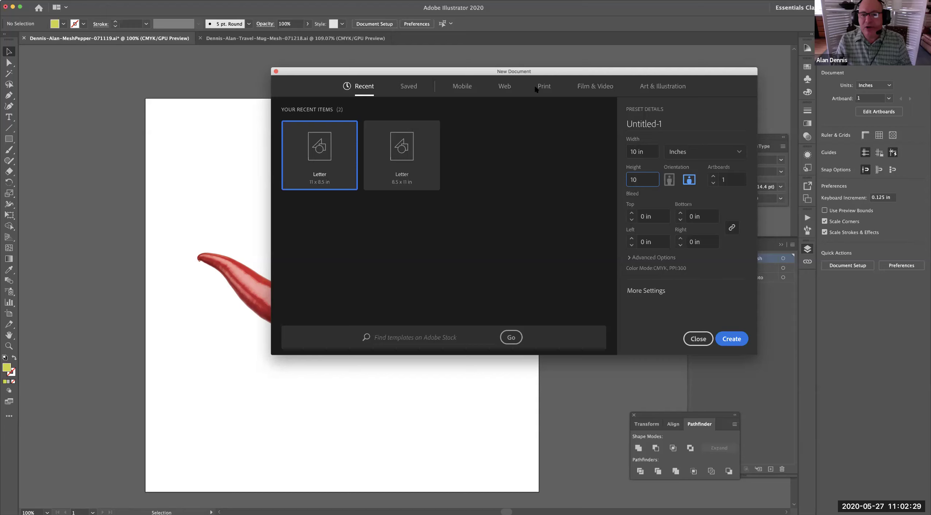
Step: Switch to the Print Letter preset with units in inches, set the height to 10 in, and create the document
left_click(545, 86)
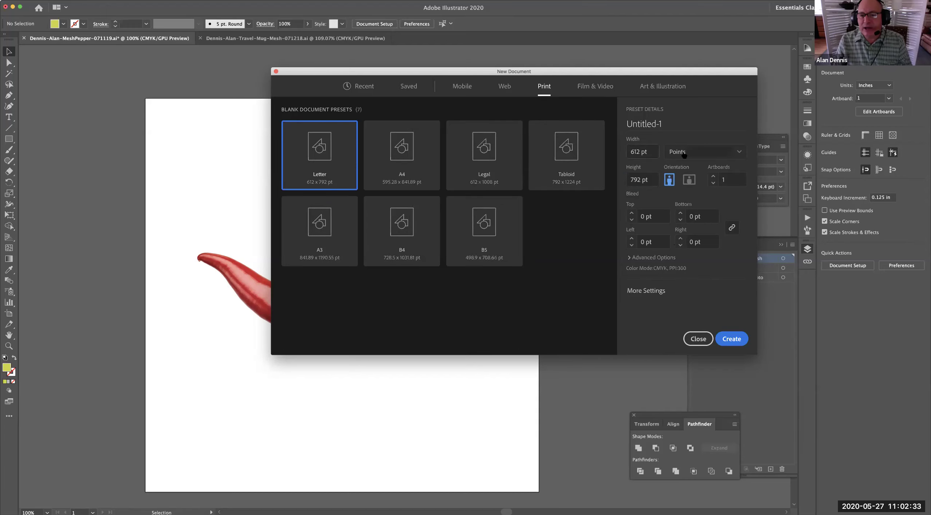
left_click(685, 155)
left_click(676, 197)
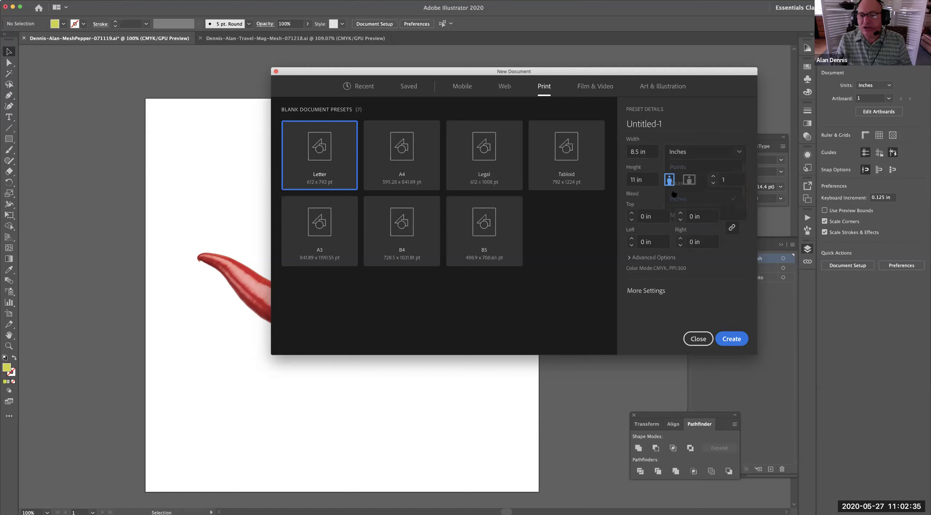
left_click(642, 151)
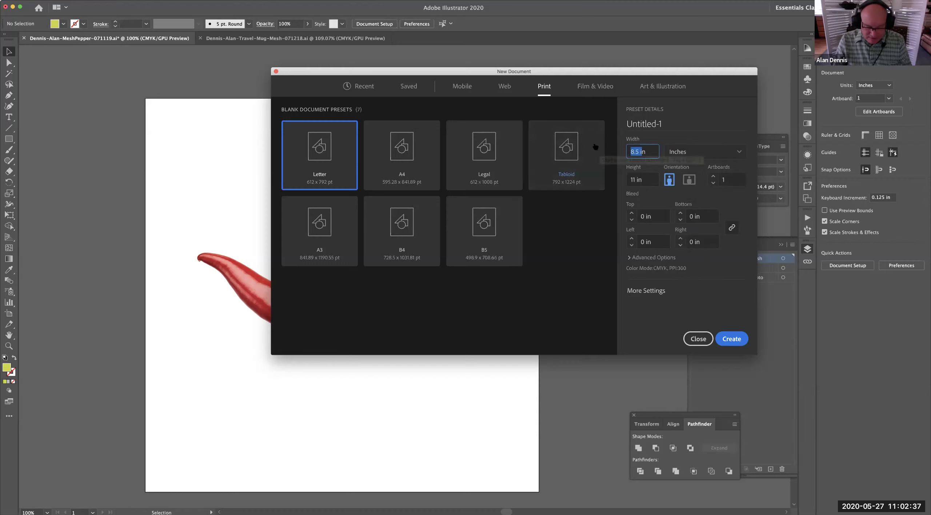
key("Tab")
type("10")
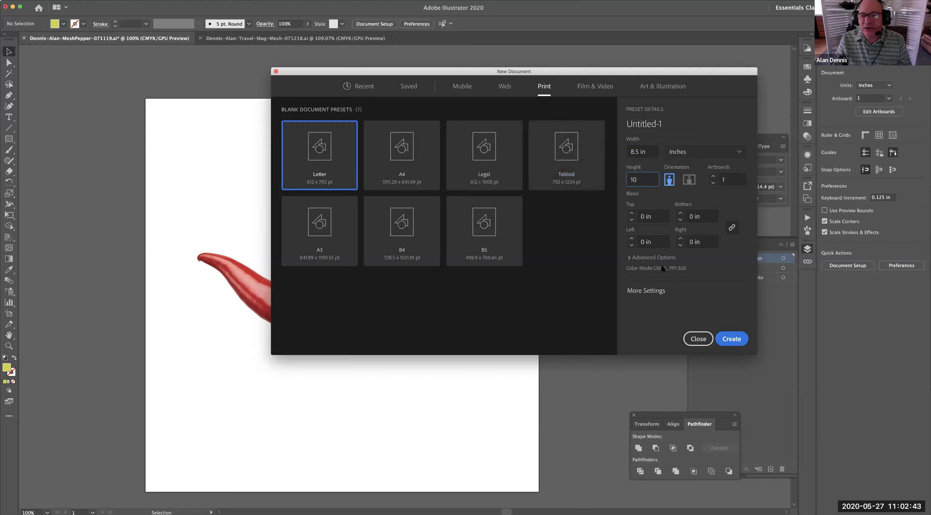
left_click(727, 335)
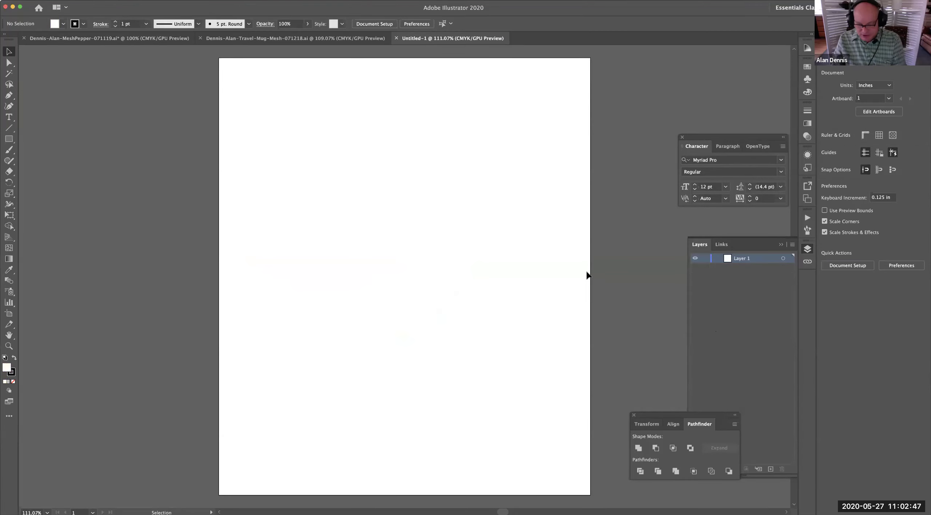
Step: Set the new artboard's width to 10 in with the Artboard tool, and return to the Selection tool
key("a")
key("v")
key("super+1")
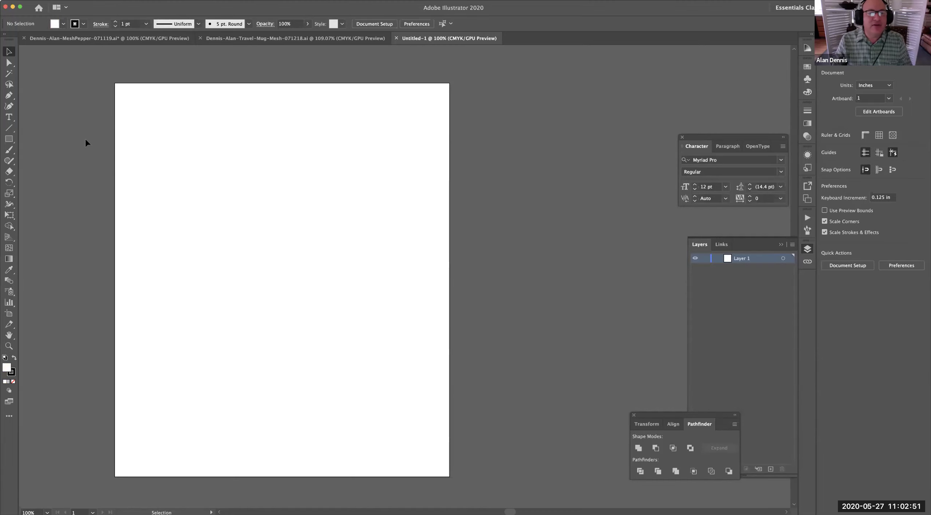
left_click(9, 316)
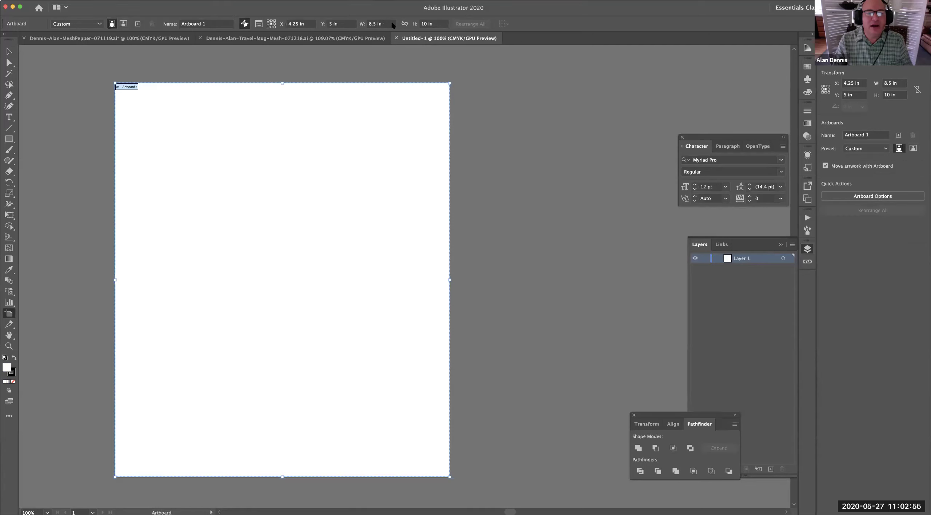
double_click(377, 24)
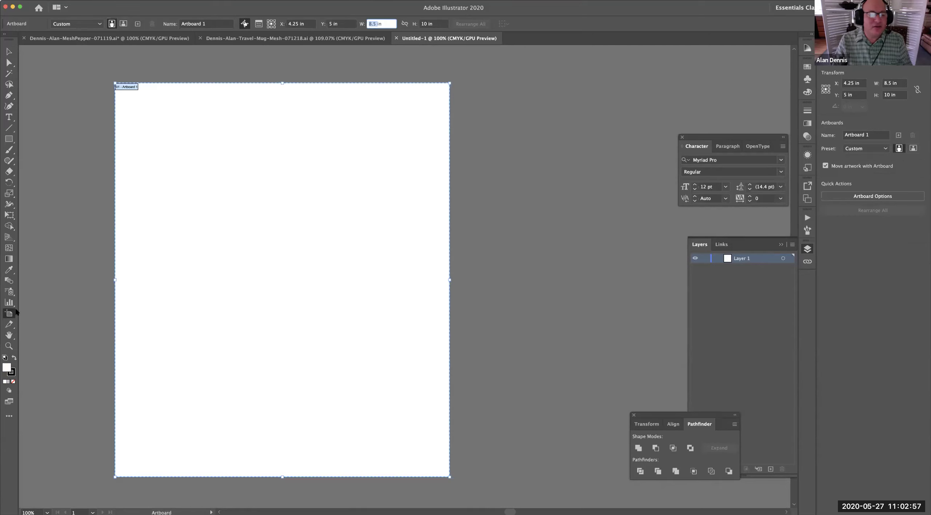
type("1")
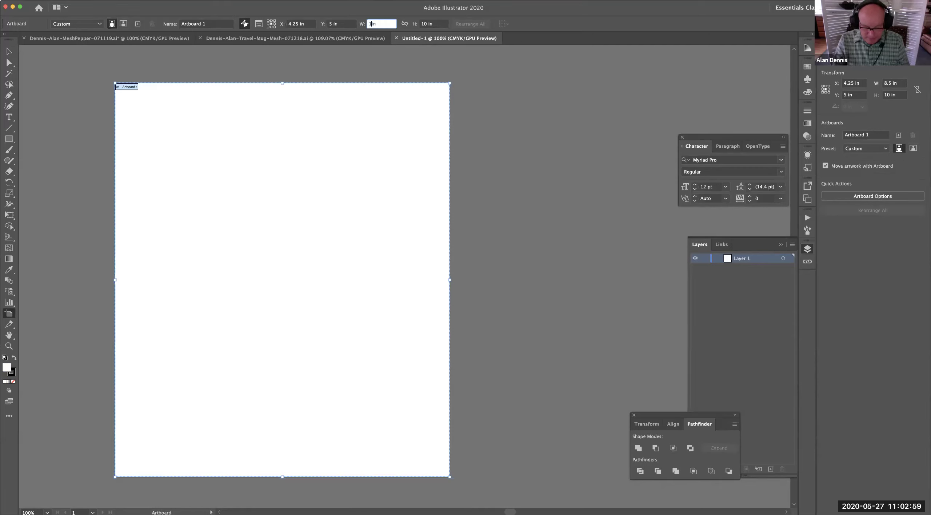
type("0")
key("Return")
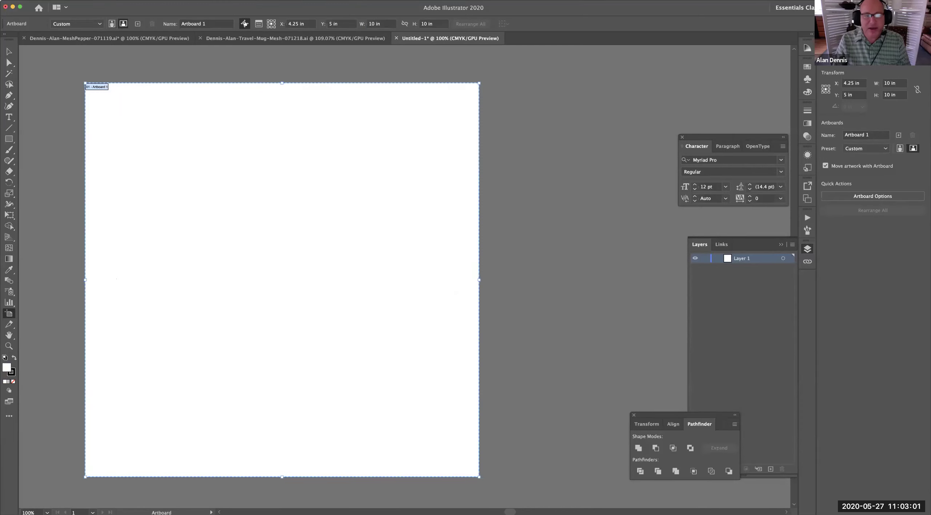
left_click(10, 53)
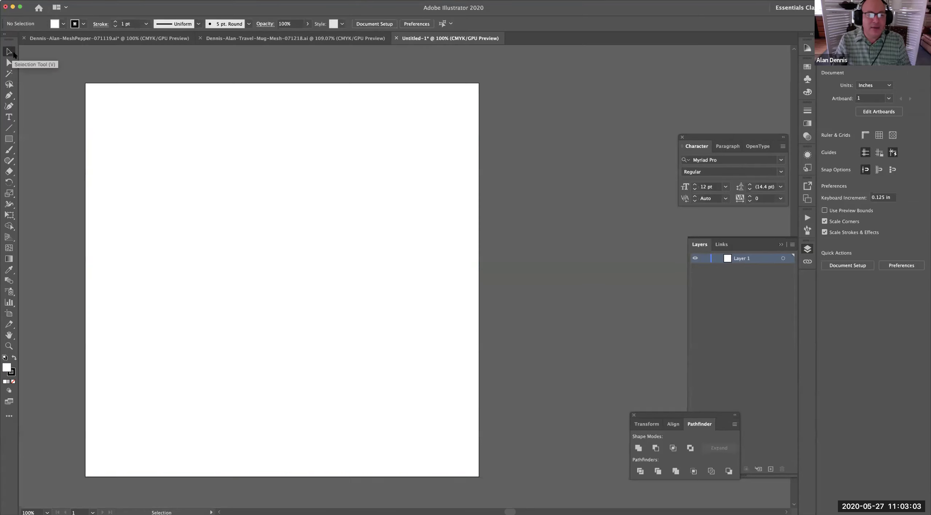
Step: Place Cayenne-Pepper.jpg as an embedded image about 7.8 in wide by 5.18 in high on the artboard
left_click(62, 0)
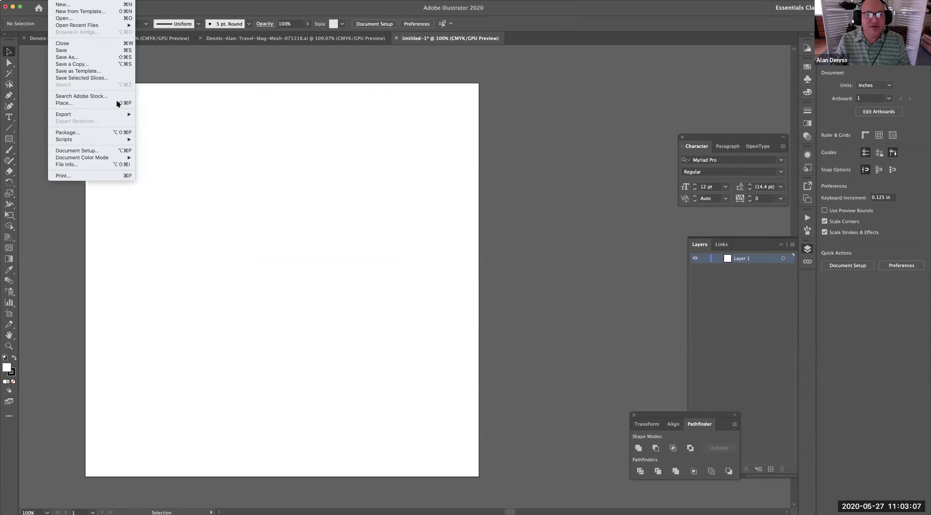
left_click(118, 104)
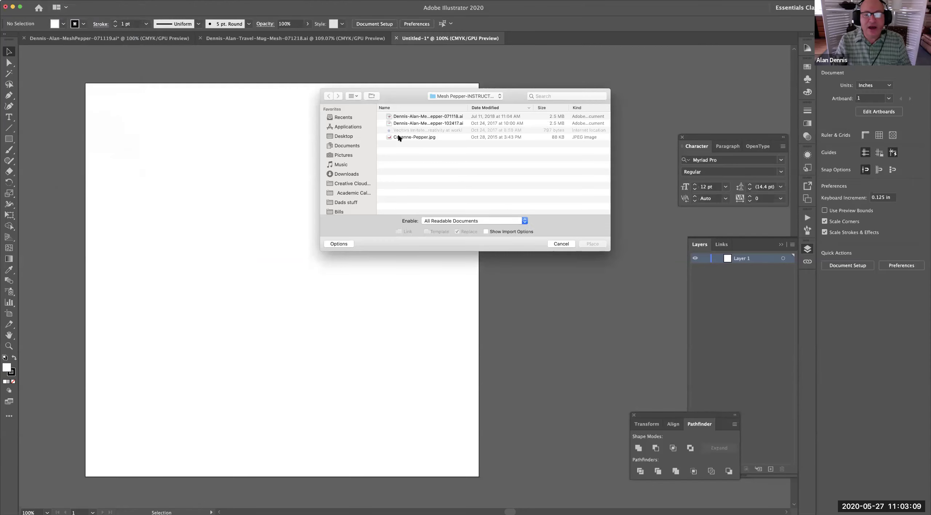
left_click(399, 138)
left_click(589, 244)
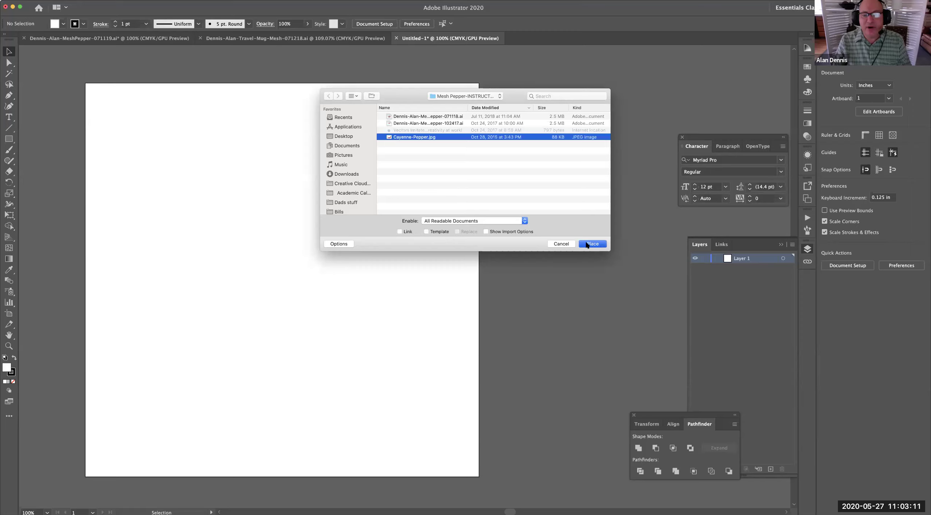
mouse_move(120, 150)
left_mouse_down()
mouse_move(401, 342)
mouse_move(451, 355)
left_mouse_up()
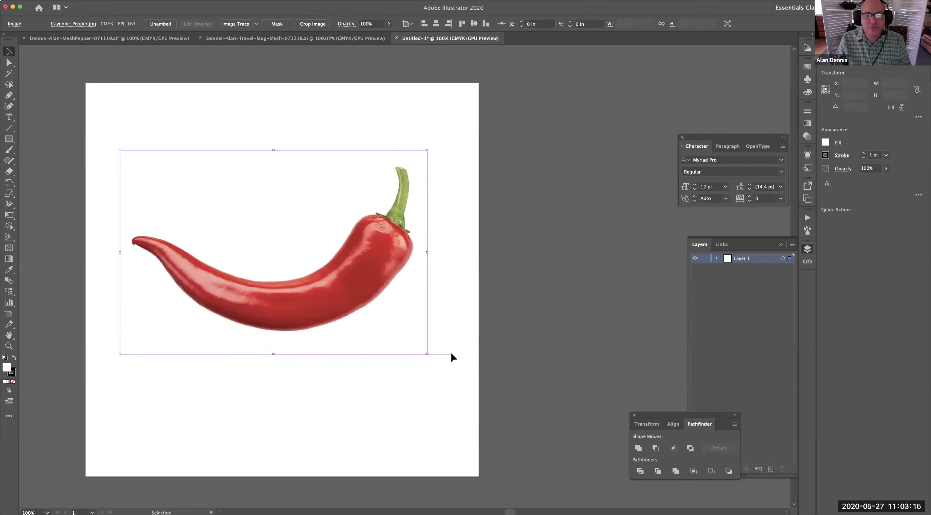
Step: Rename the layer holding the pepper image "template" and lock it
double_click(734, 258)
type("template")
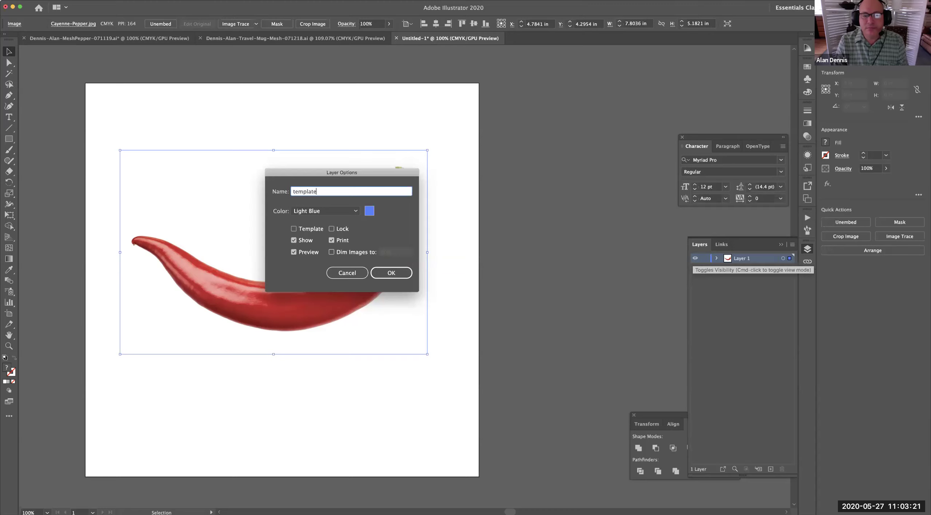
key("Return")
left_click(705, 259)
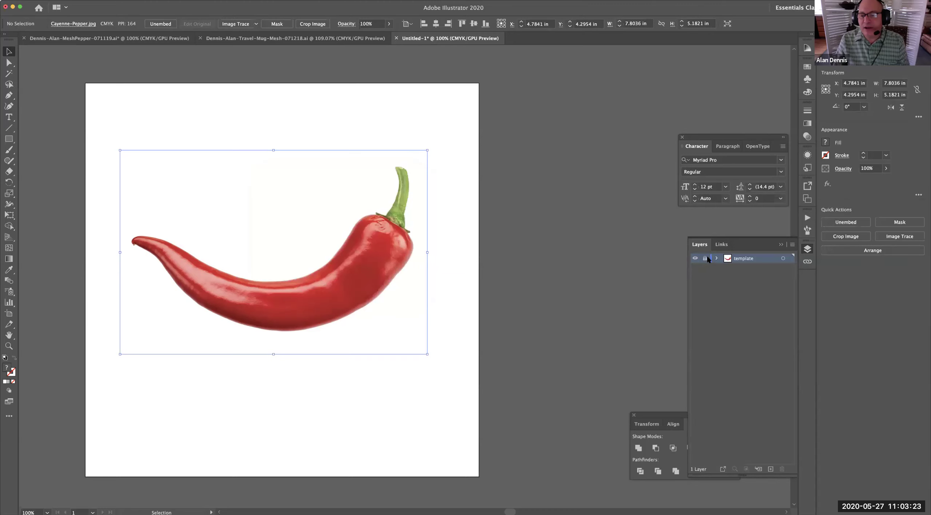
Step: Add a new layer above the template layer and name it "Mesh"
left_click(771, 469)
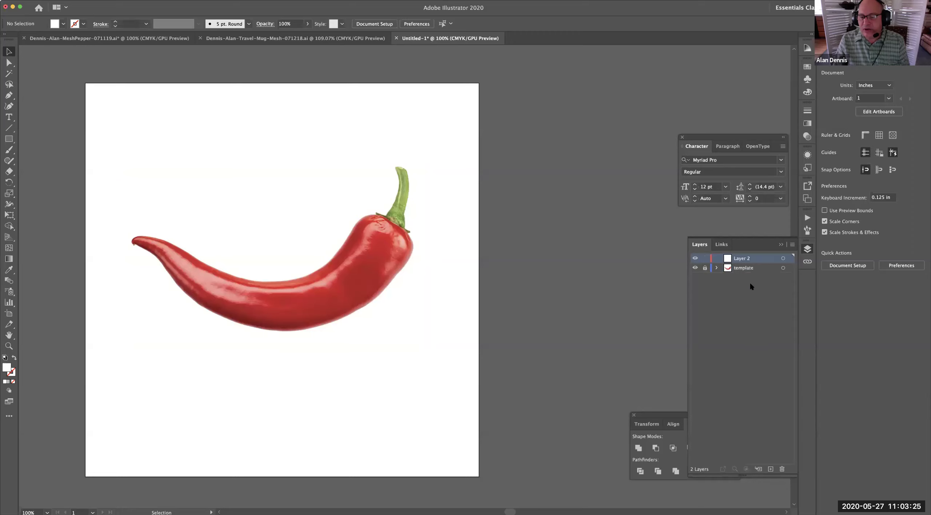
double_click(744, 259)
type("Mesh")
key("Return")
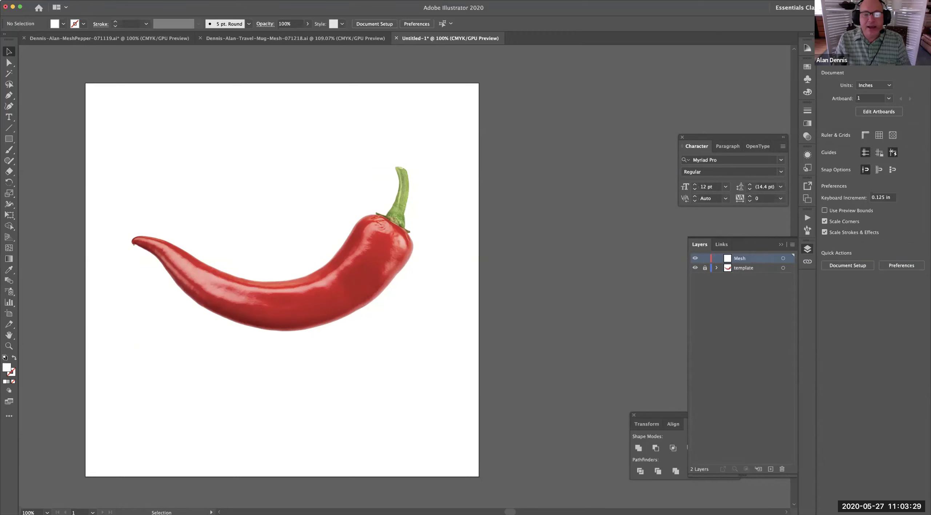
Step: Try tracing the pepper's upper edge from the stem with an unfilled Pen tool path, and delete the path
left_click(9, 95)
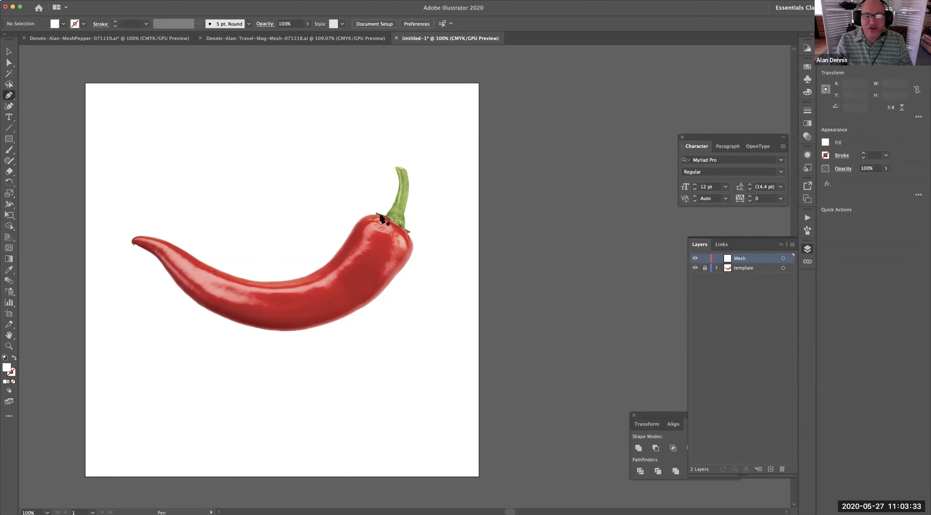
left_click(14, 358)
left_click_drag(379, 215, 362, 223)
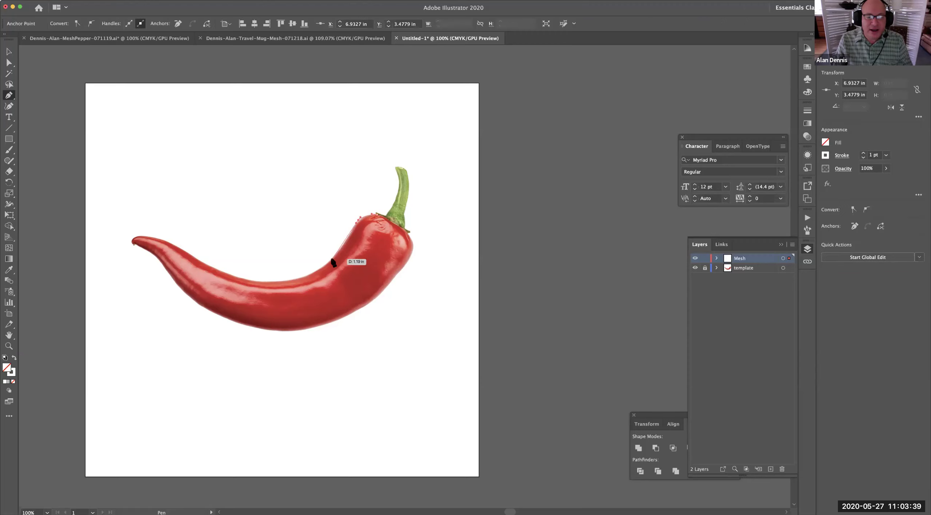
left_click_drag(321, 265, 312, 269)
left_click_drag(251, 283, 268, 324)
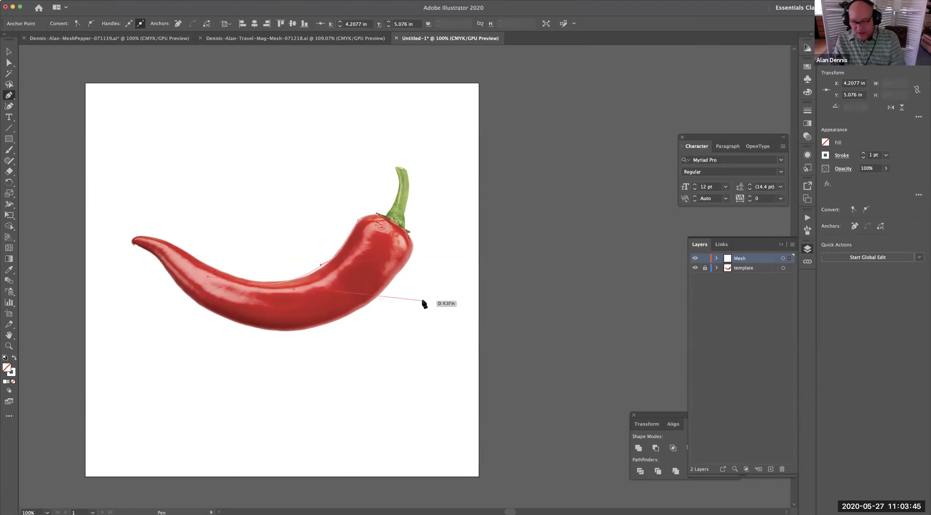
key("Delete")
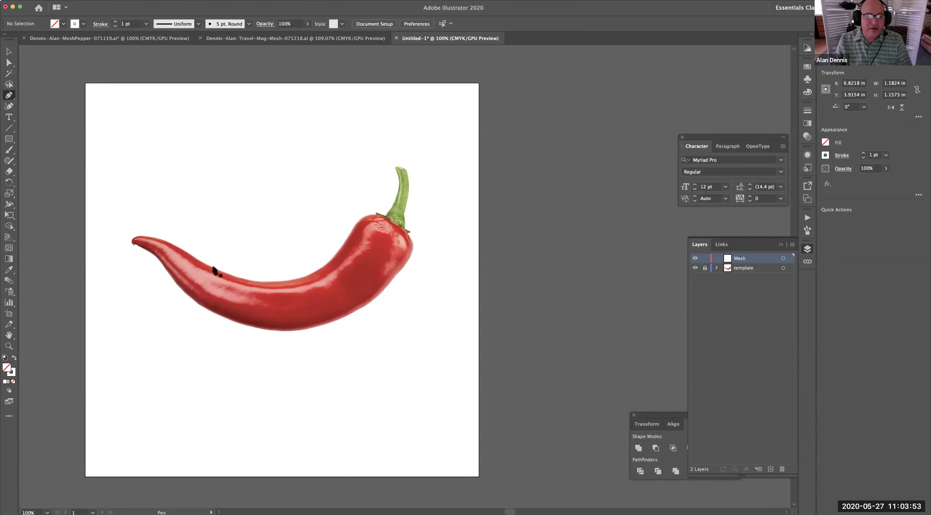
Step: Sample the pepper's red as the fill and draw a rectangle about 7.08 by 1.46 in across the pepper on the Mesh layer
left_click(9, 137)
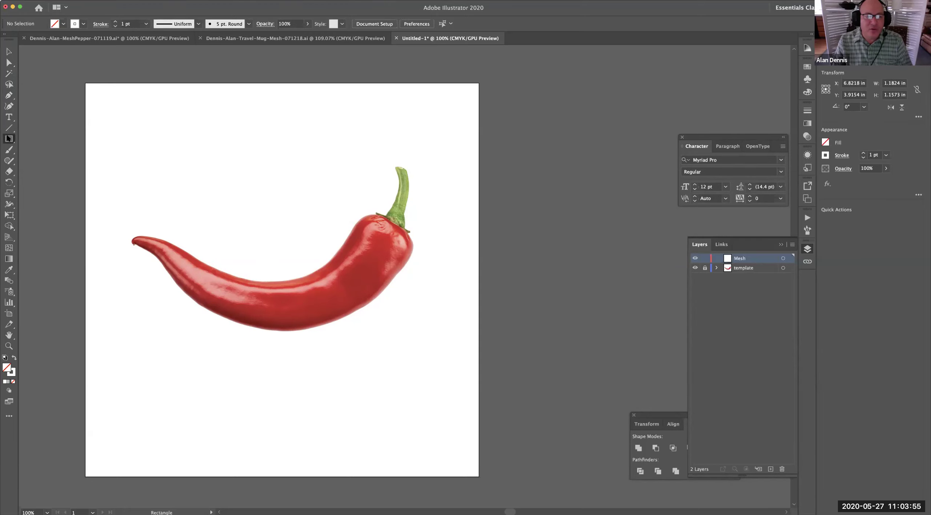
left_click(9, 137)
left_click(31, 138)
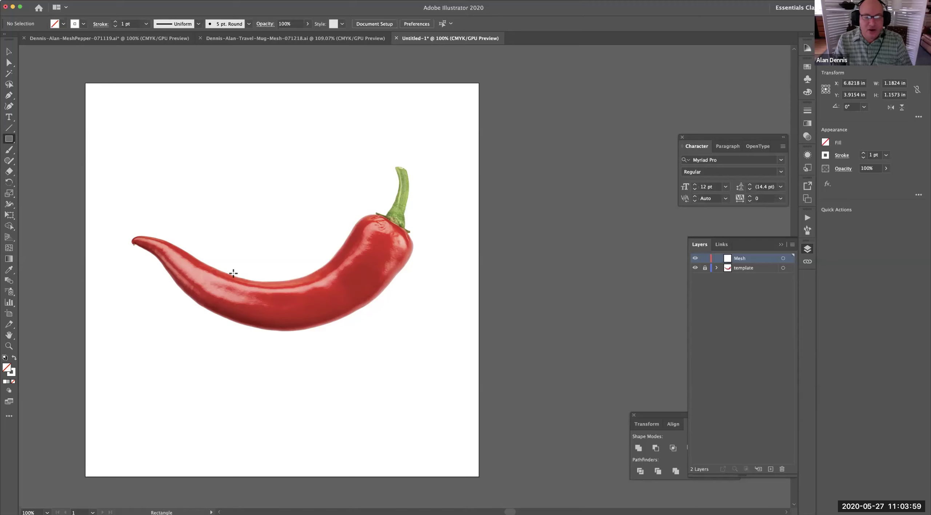
key("i")
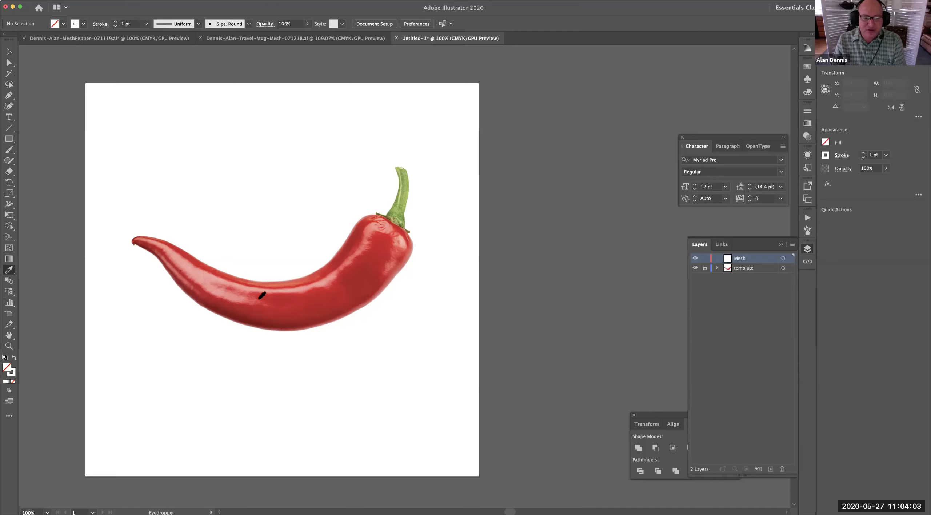
left_click(232, 289)
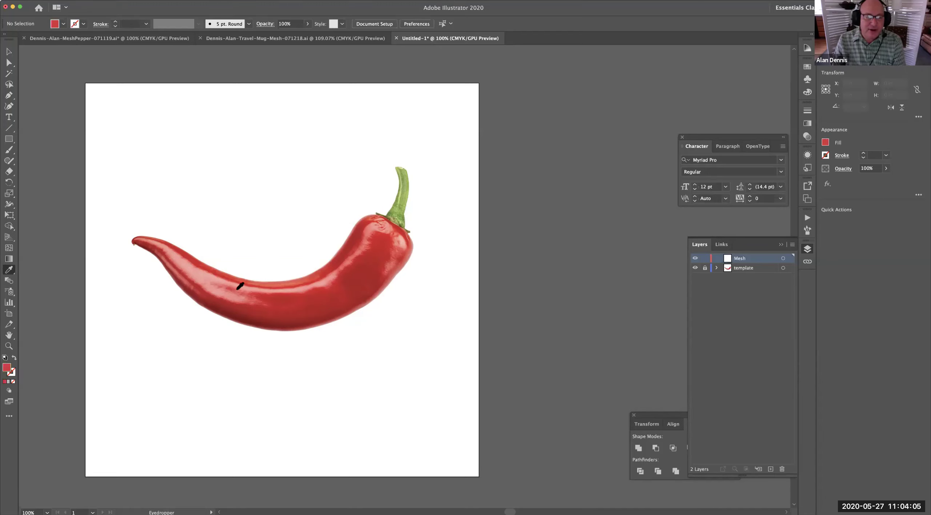
key("m")
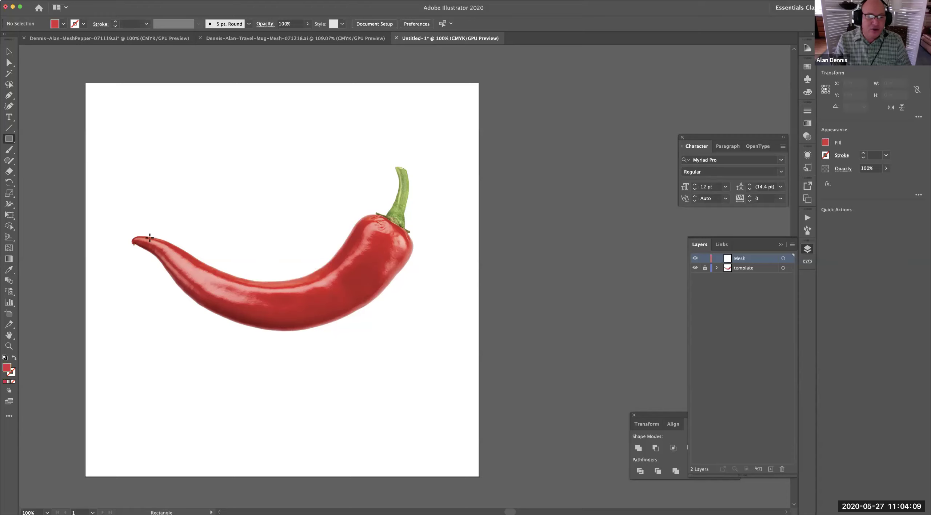
left_click_drag(134, 237, 414, 293)
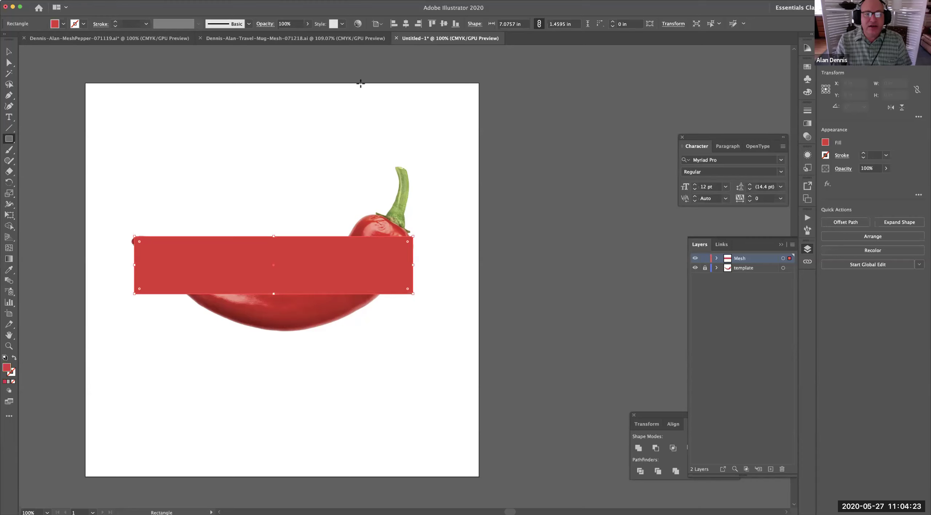
Step: Show the Pepper Mesh layer in the finished pepper document, examine its mesh lines in outline view, and return to the untitled document
left_click(153, 38)
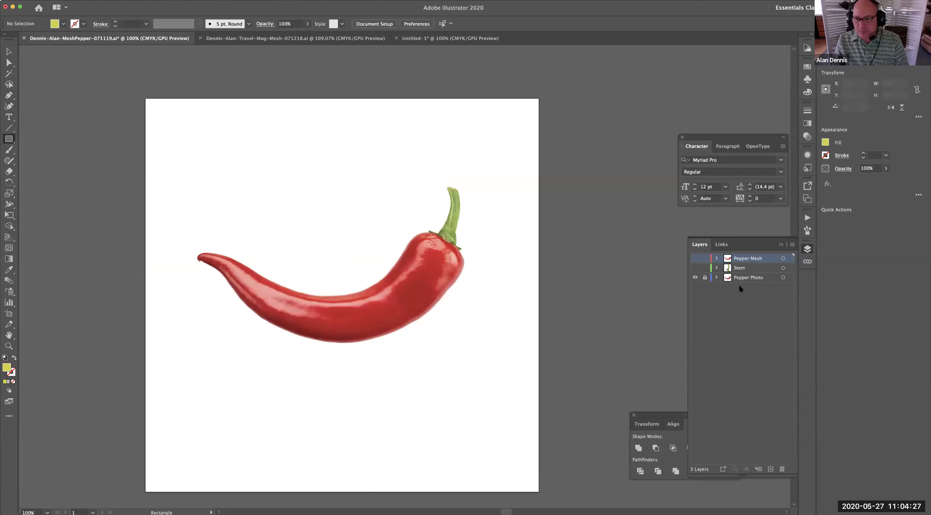
left_click(695, 258)
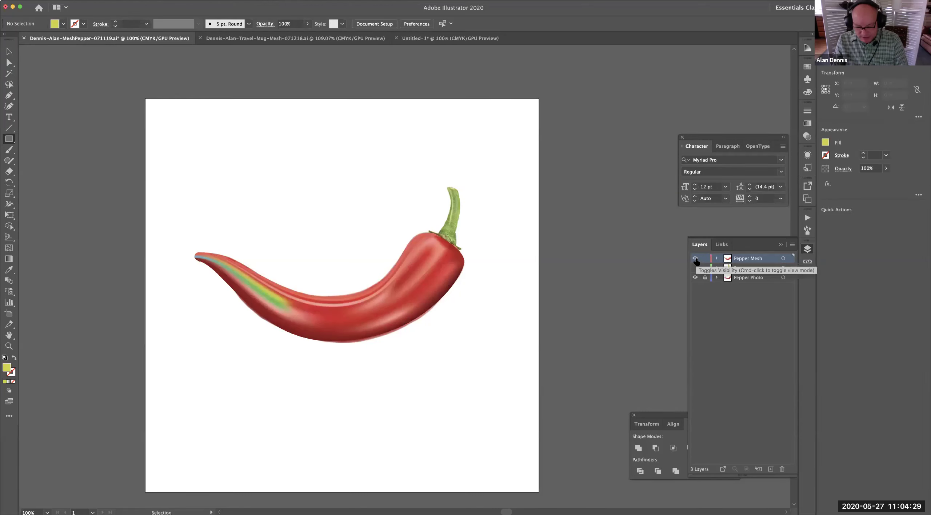
key("super+y")
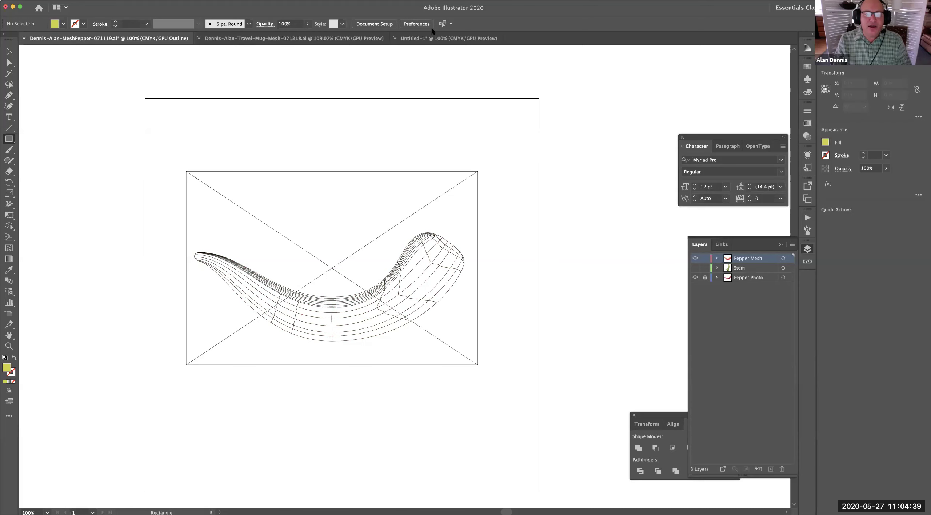
left_click(431, 39)
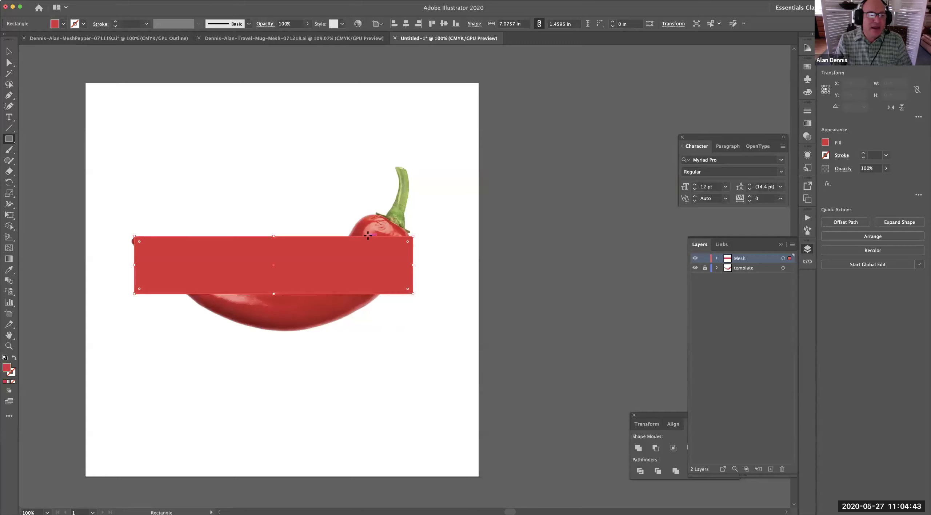
Step: Start creating a gradient mesh from the red rectangle with 2 rows and 2 columns
left_click(9, 248)
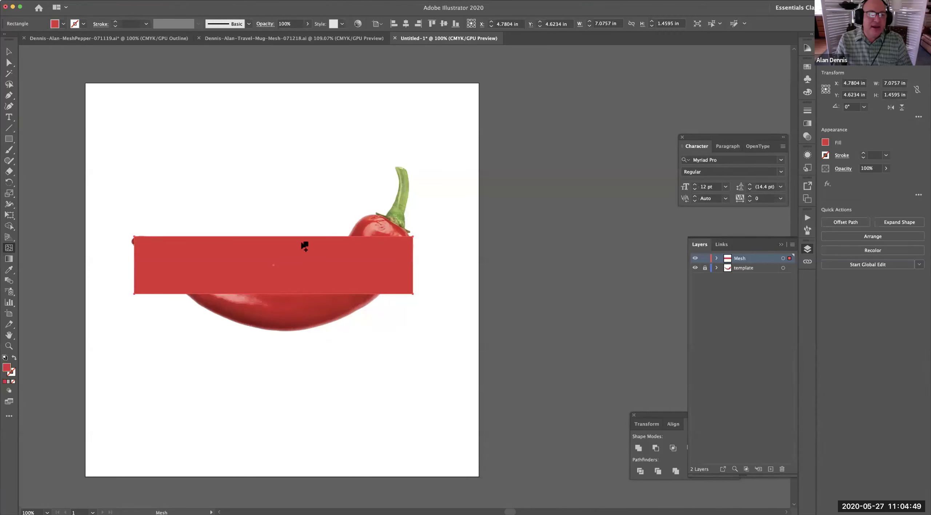
left_click(105, 4)
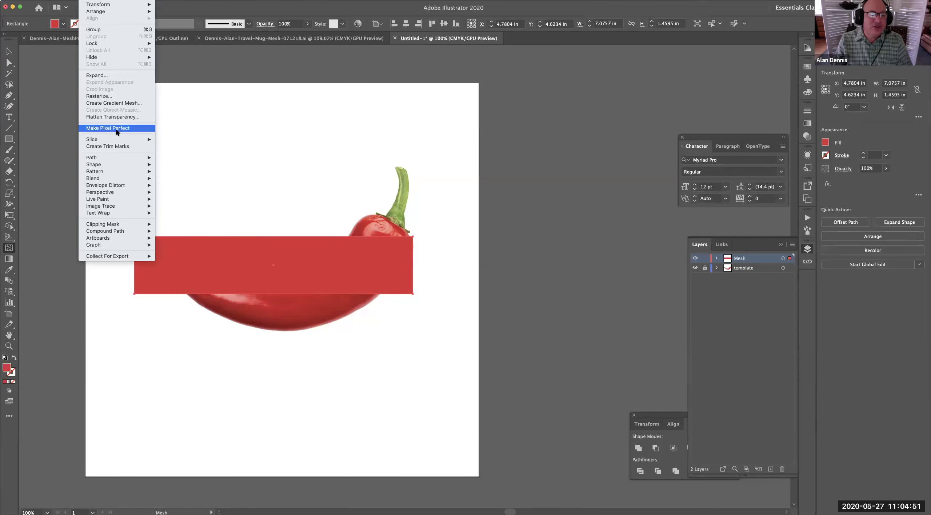
left_click(115, 103)
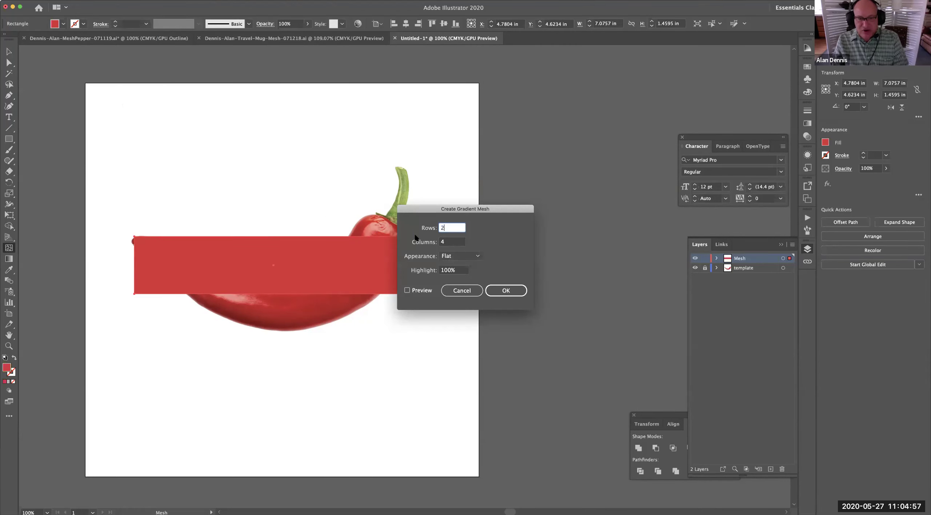
left_click(444, 243)
type("2")
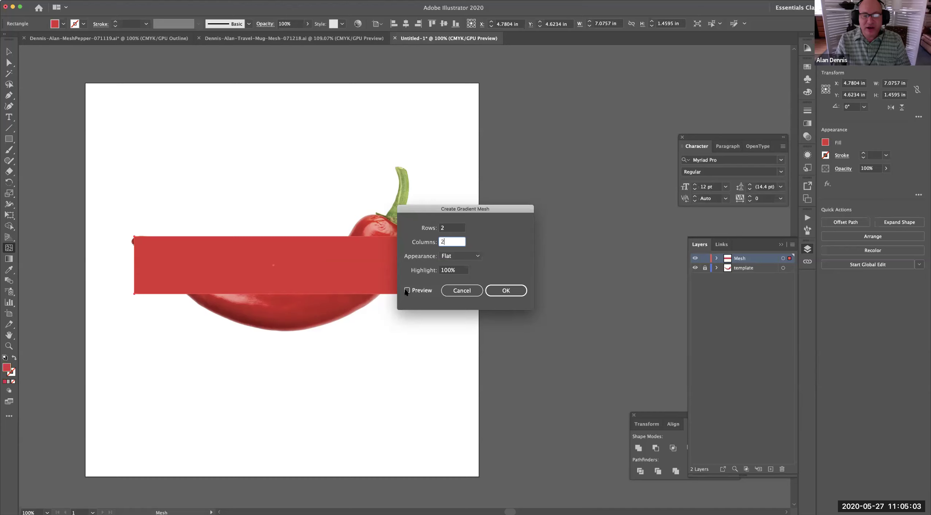
Step: Preview the To Center and To Edge appearances of the gradient mesh on the rectangle, and return the appearance to Flat
left_click(460, 256)
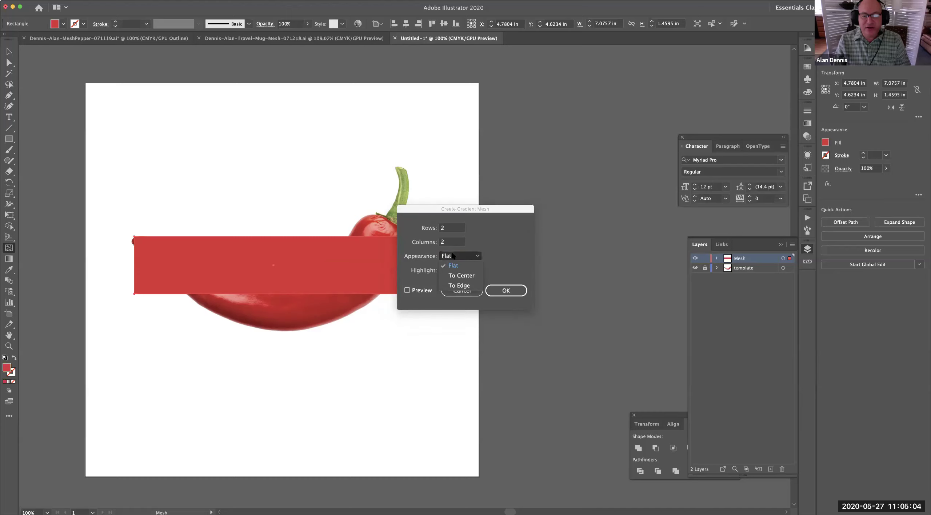
left_click(459, 276)
left_click(408, 291)
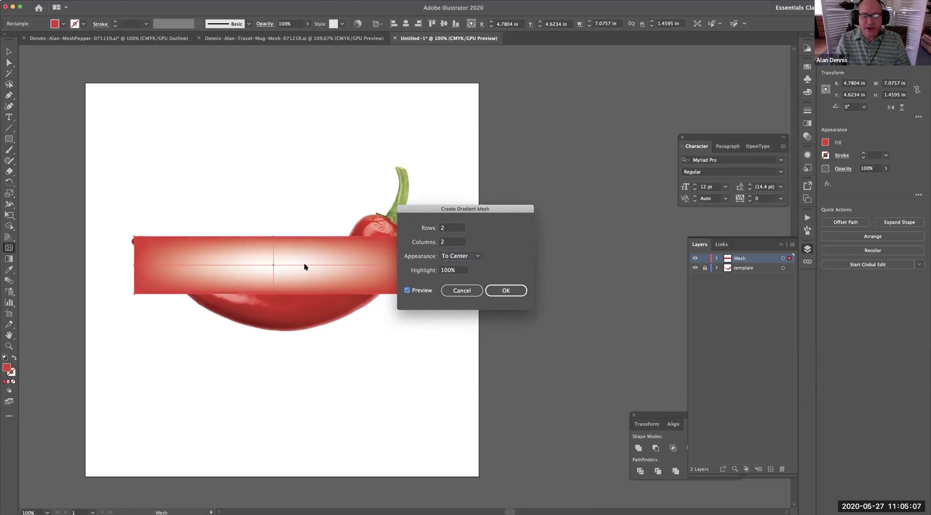
left_click(460, 256)
left_click(457, 264)
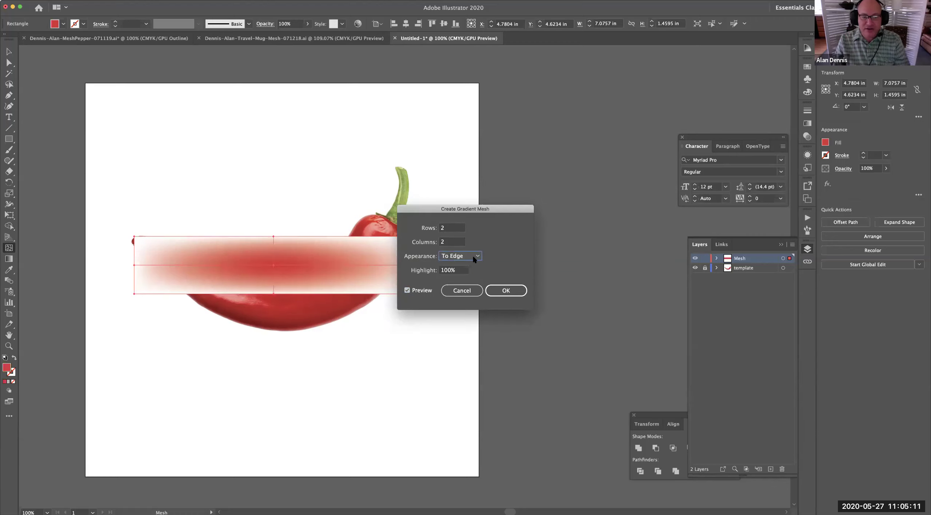
left_click(460, 256)
left_click(457, 270)
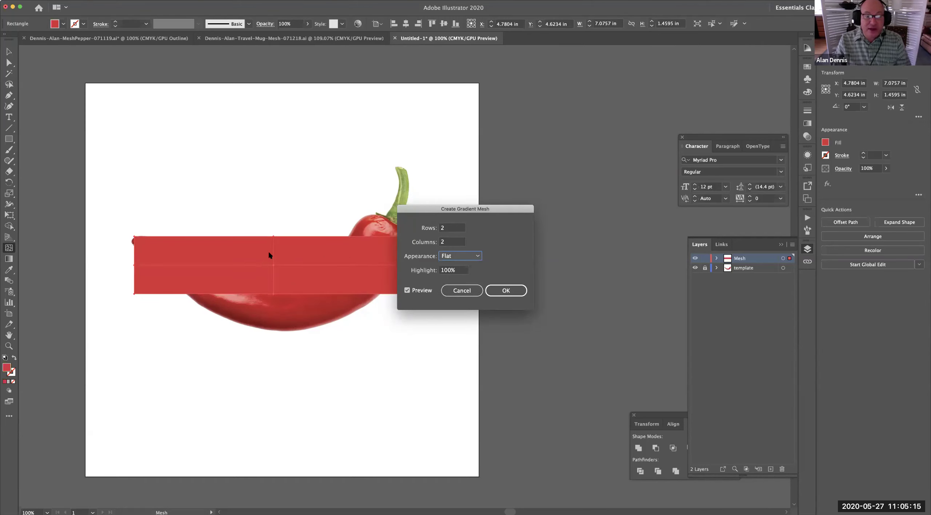
Step: Create the gradient mesh with 1 column and check its dividing line in outline view
left_click_drag(423, 211, 490, 207)
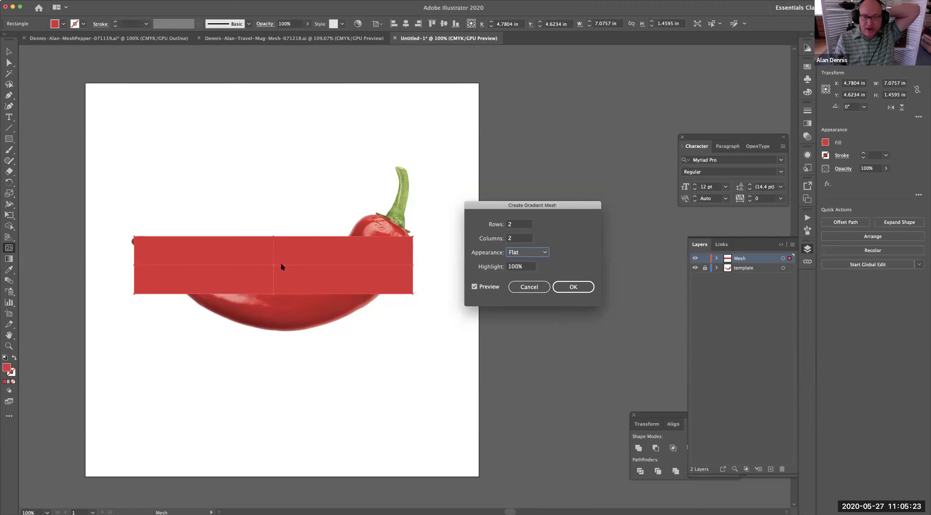
left_click(507, 240)
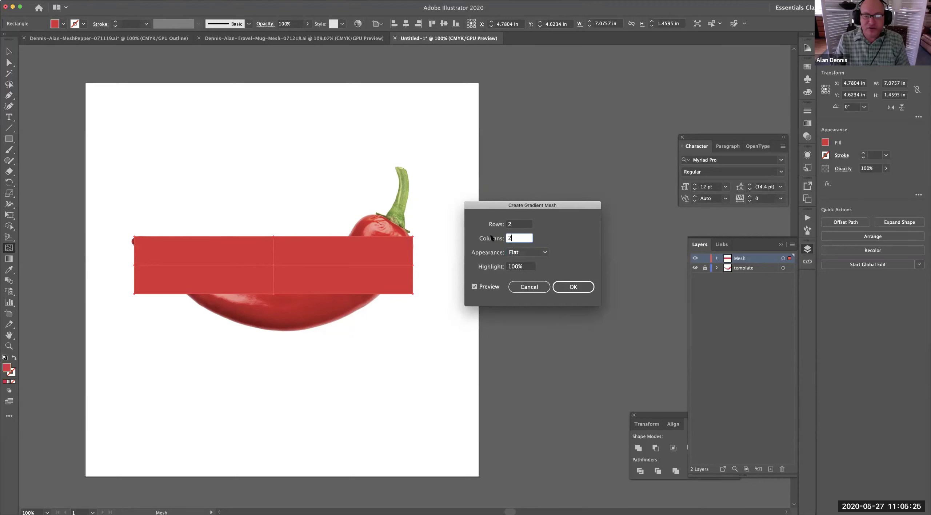
type("1")
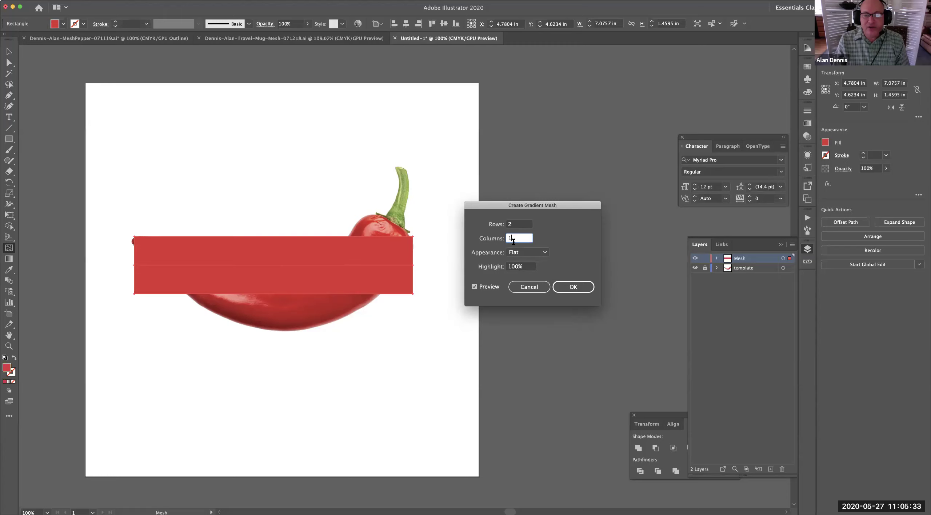
left_click(572, 287)
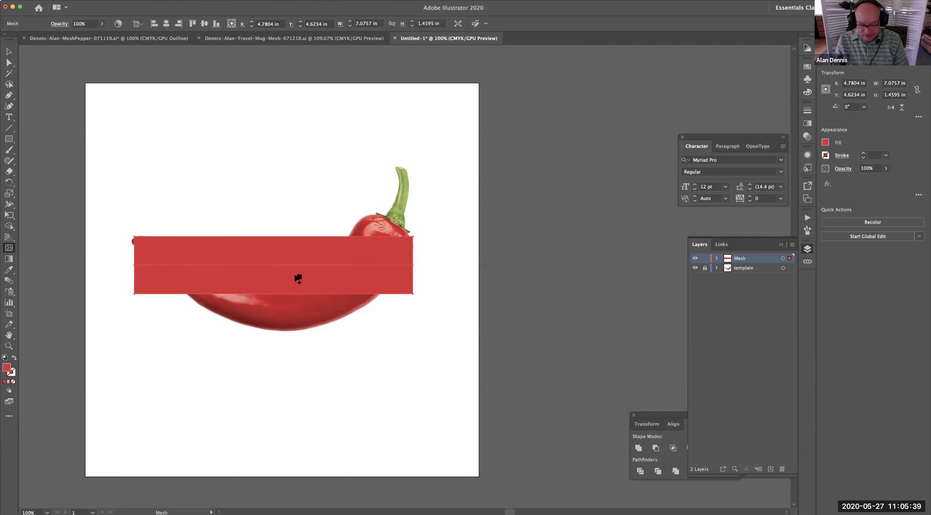
key("super+y")
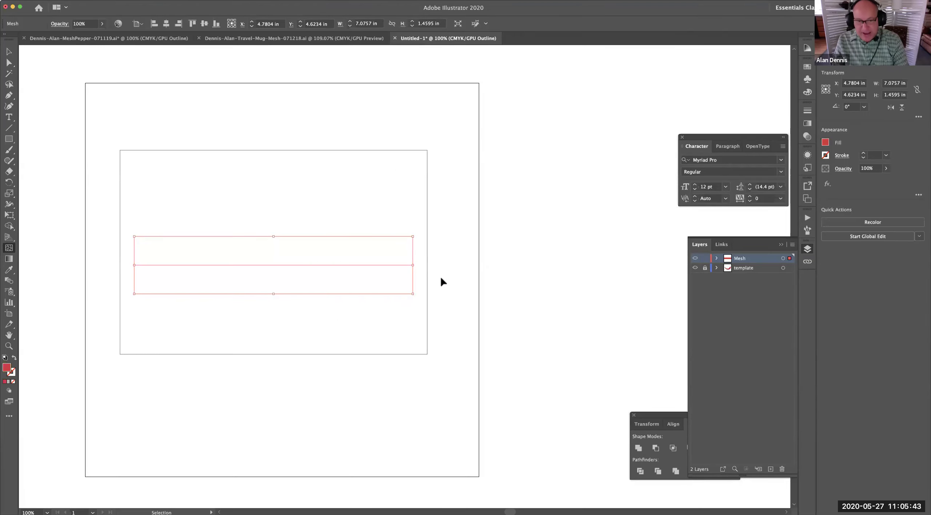
key("super+y")
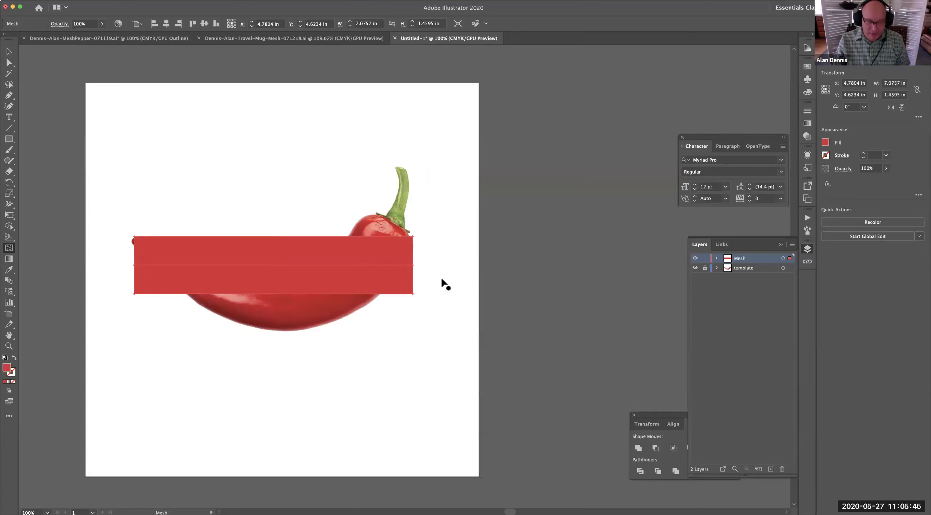
Step: Move the mesh's three stem-end points onto the pepper's shoulder with Direct Selection and pull the lowest point's handle downward to bulge the lower edge
key("a")
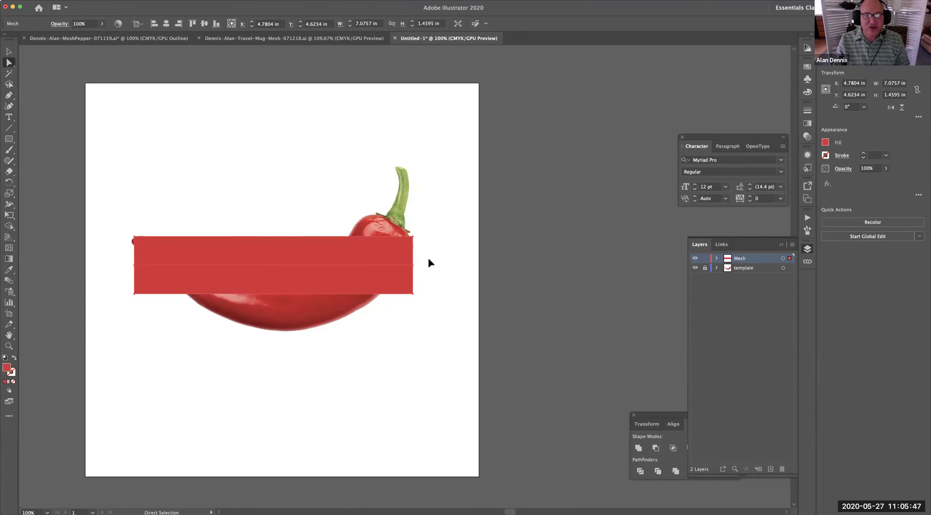
left_click(428, 244)
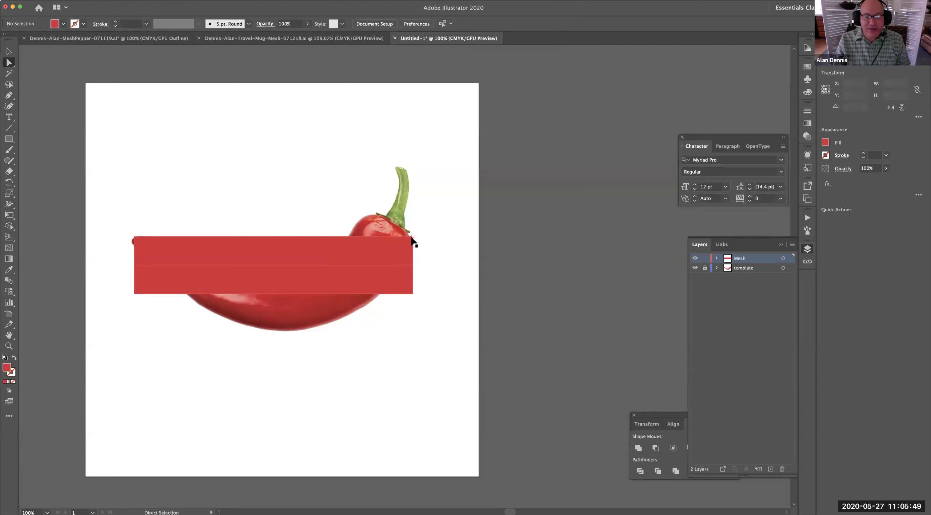
left_click_drag(413, 239, 376, 217)
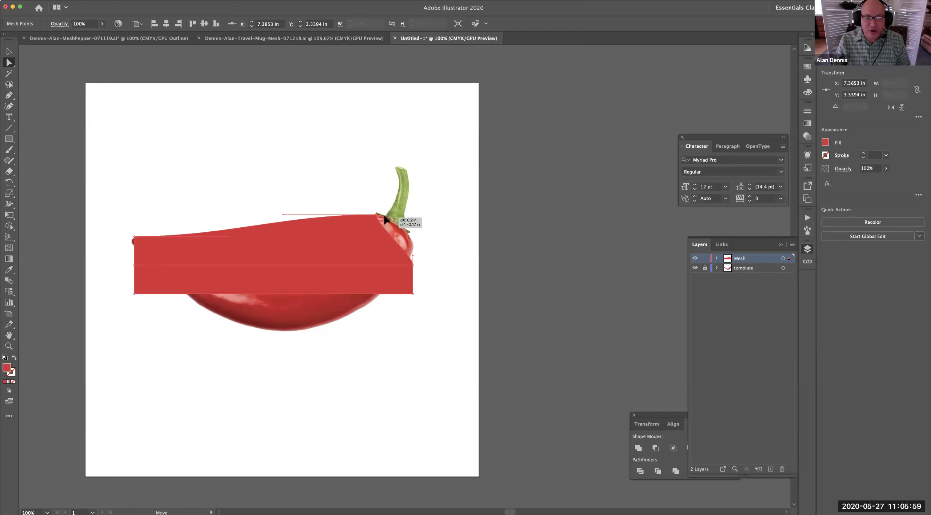
left_click_drag(413, 266, 398, 219)
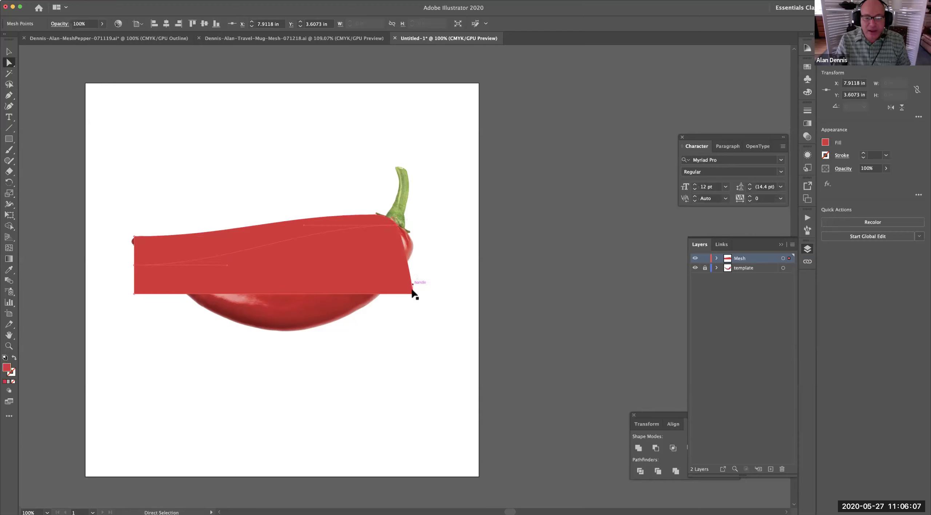
left_click_drag(413, 293, 415, 243)
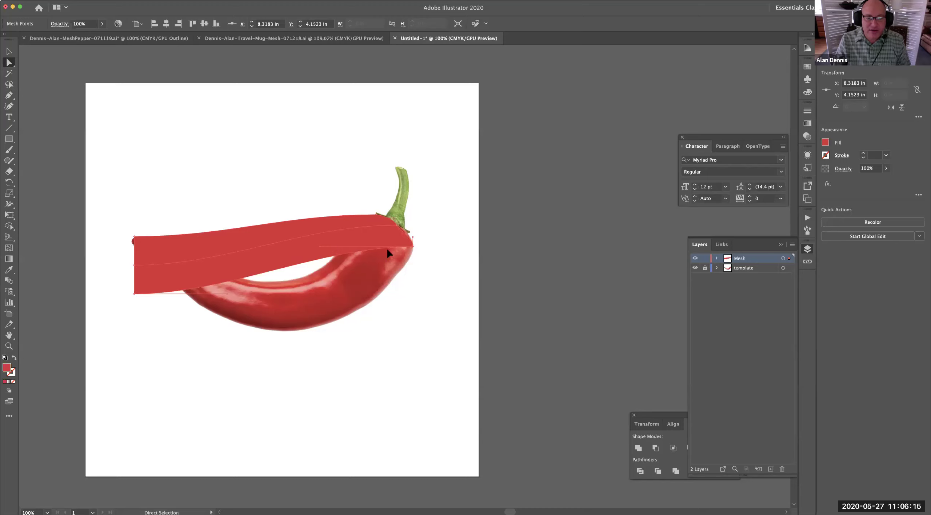
left_click_drag(321, 250, 399, 306)
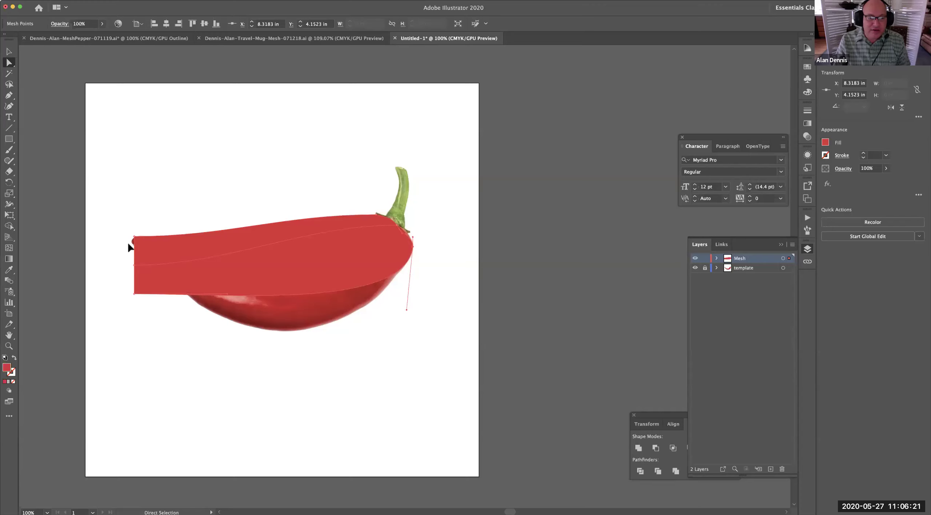
Step: Move the mesh's three points at the opposite end onto the pepper's narrow tip so they wrap around its contour
mouse_move(133, 237)
left_mouse_down()
mouse_move(158, 242)
mouse_move(136, 237)
left_mouse_up()
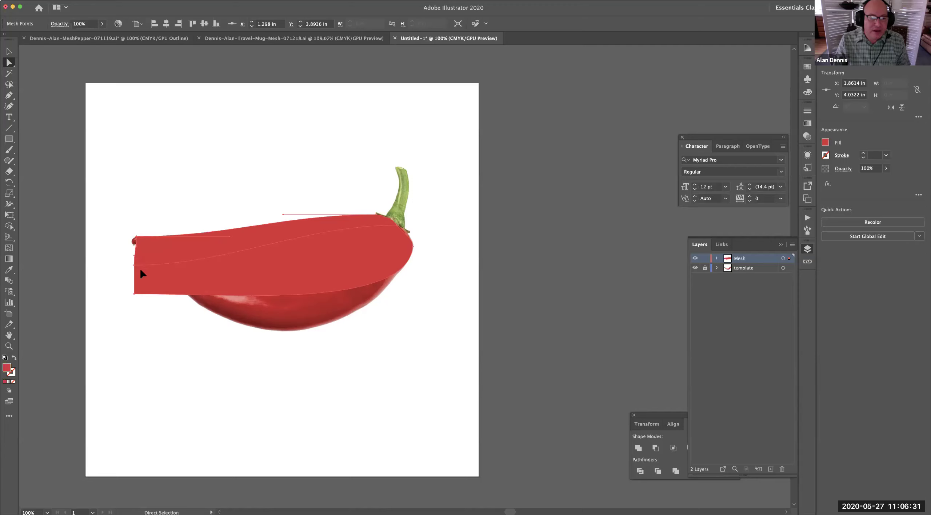
left_click_drag(135, 244, 135, 239)
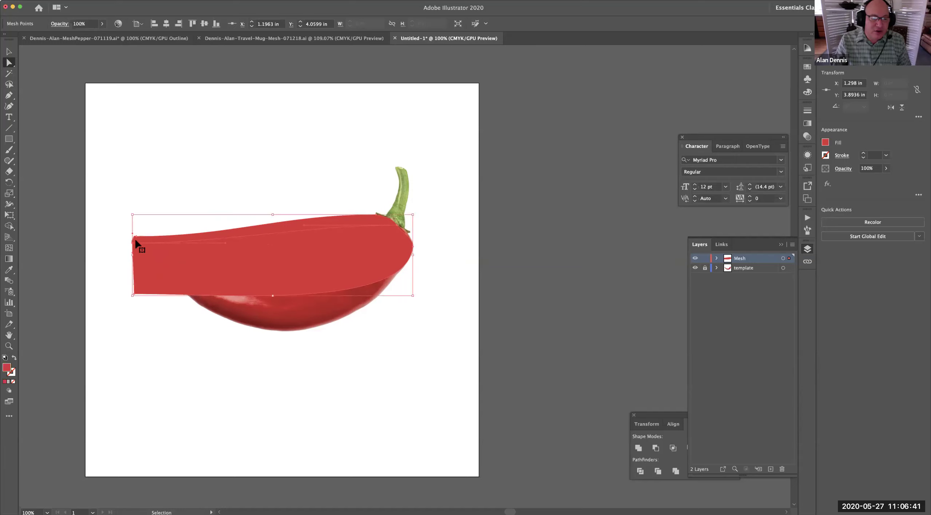
scroll(136, 241, "up", 1)
left_click(136, 240)
left_click_drag(360, 303, 208, 297)
left_click_drag(386, 277, 388, 306)
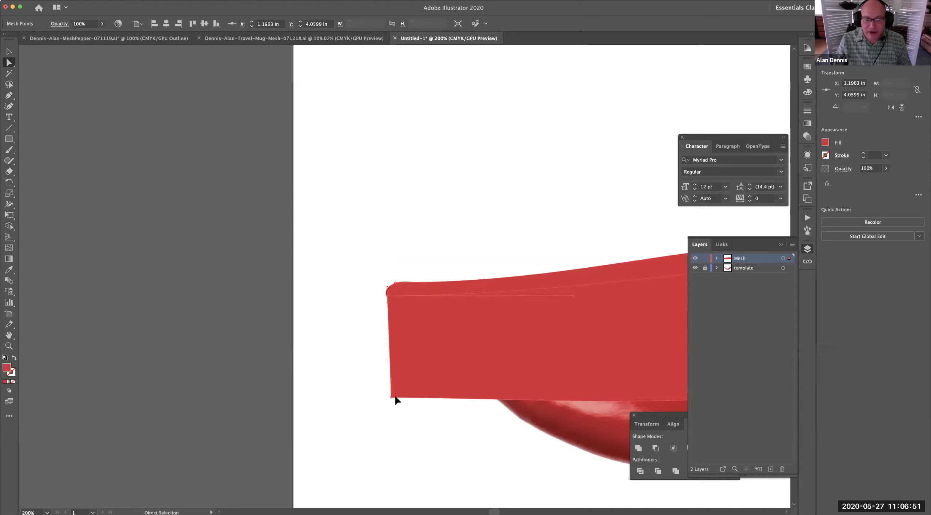
left_click_drag(390, 399, 396, 299)
left_click_drag(514, 333, 250, 266)
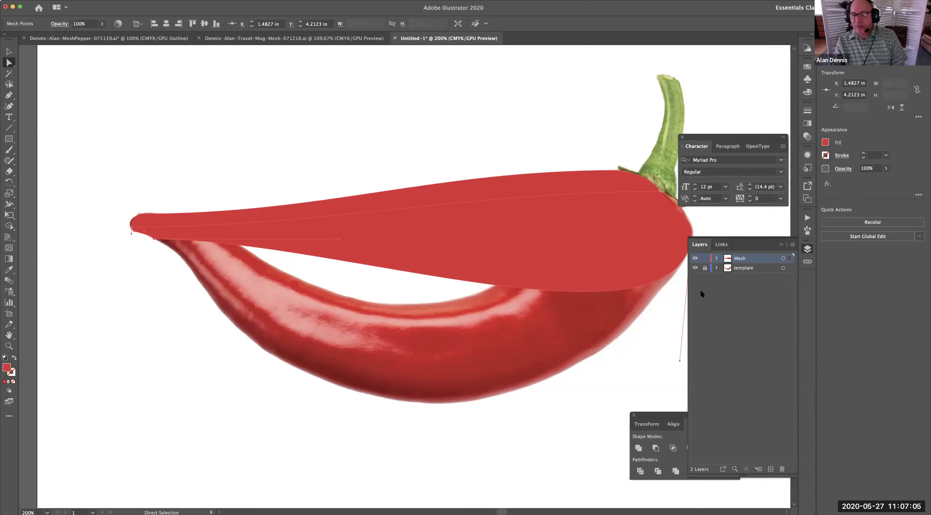
Step: Display only the Mesh layer in outline so that the pepper photo stays in full preview beneath it
left_click(695, 259)
left_click(696, 259)
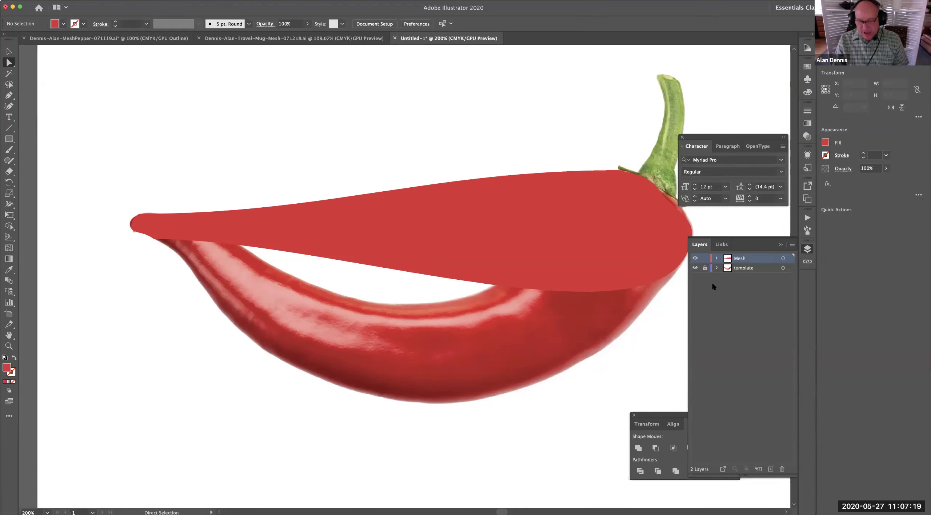
left_click(695, 259, "super")
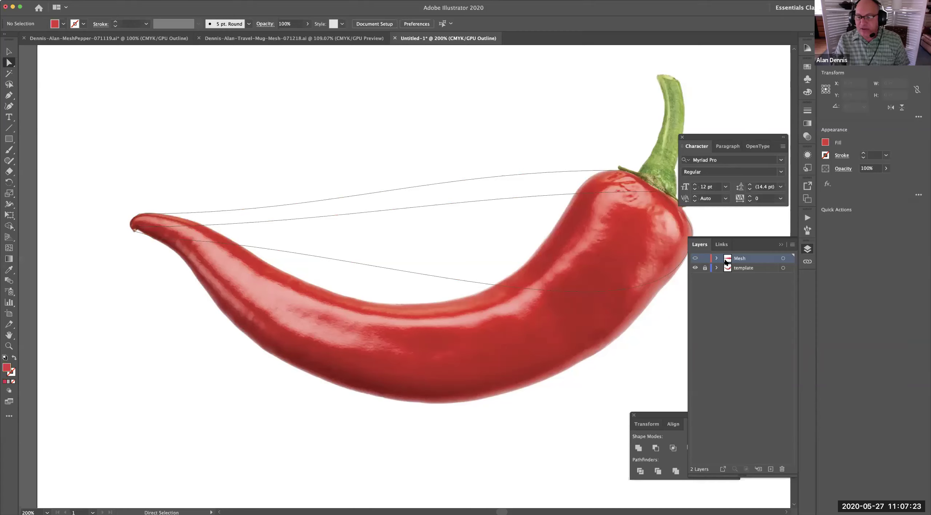
left_click(695, 259, "ctrl")
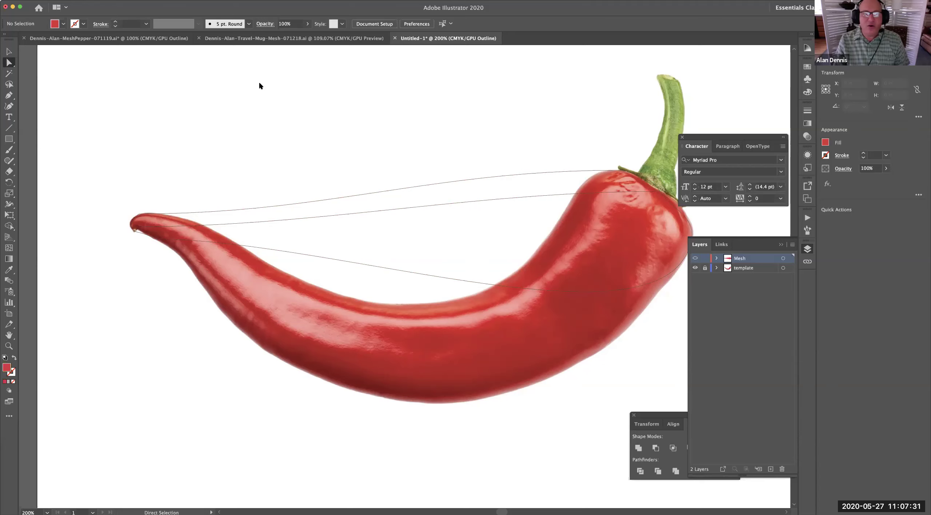
left_click(176, 0)
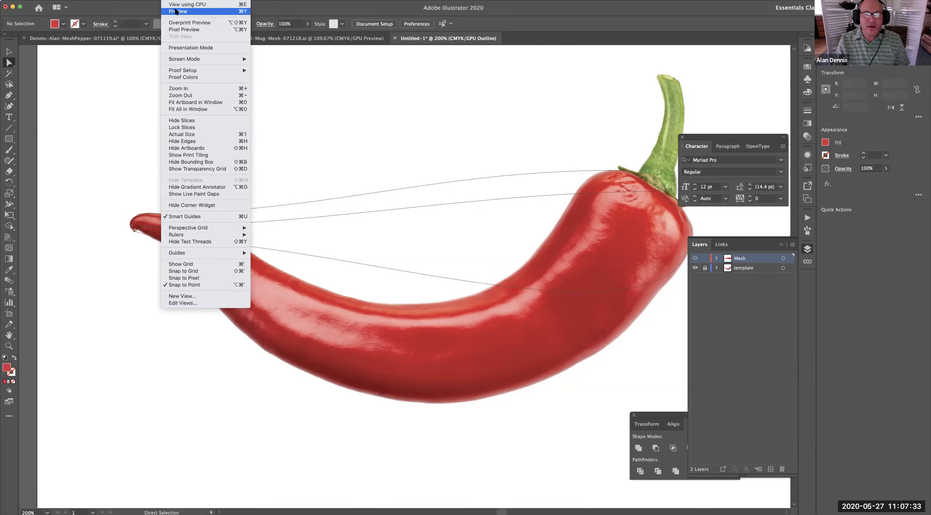
left_click(423, 147)
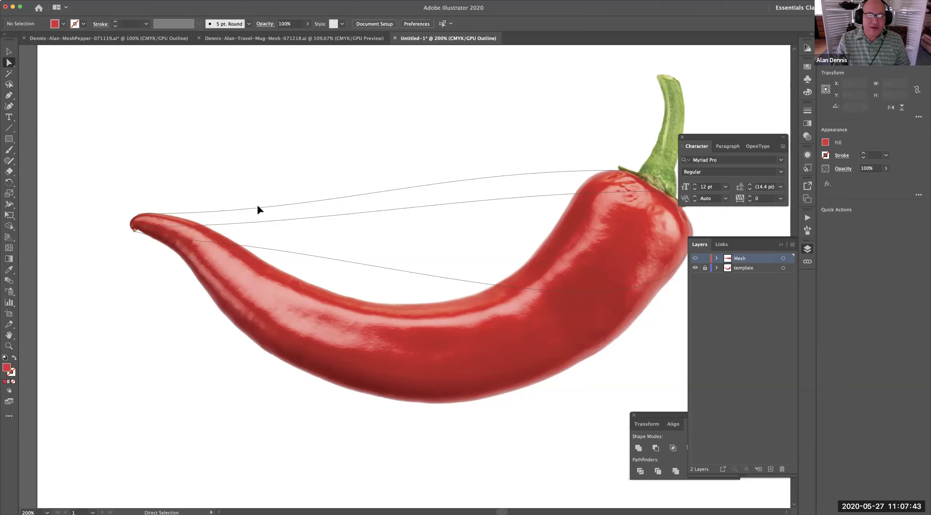
Step: Shorten the tip-side handle of the mesh's lower edge so the edge leaves the tip along the pepper's underside
left_click(278, 248)
left_click_drag(337, 239, 173, 254)
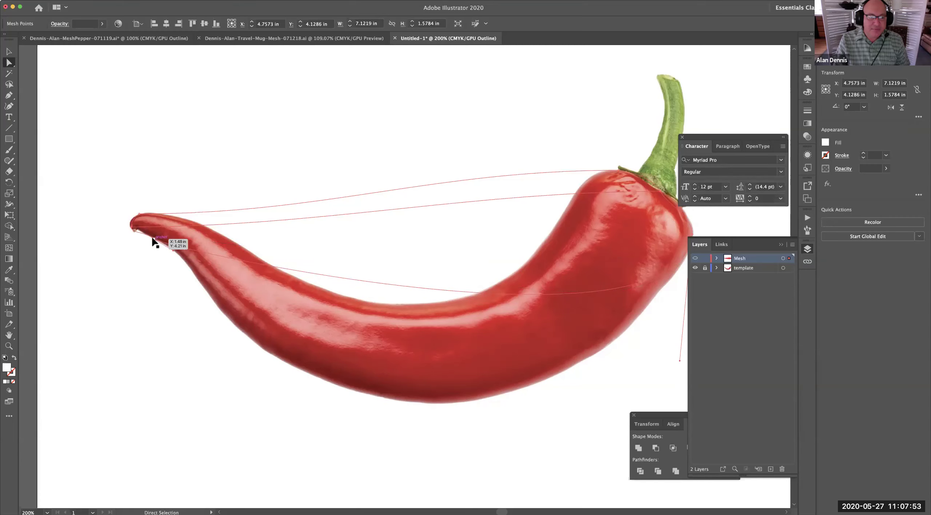
left_click(140, 229)
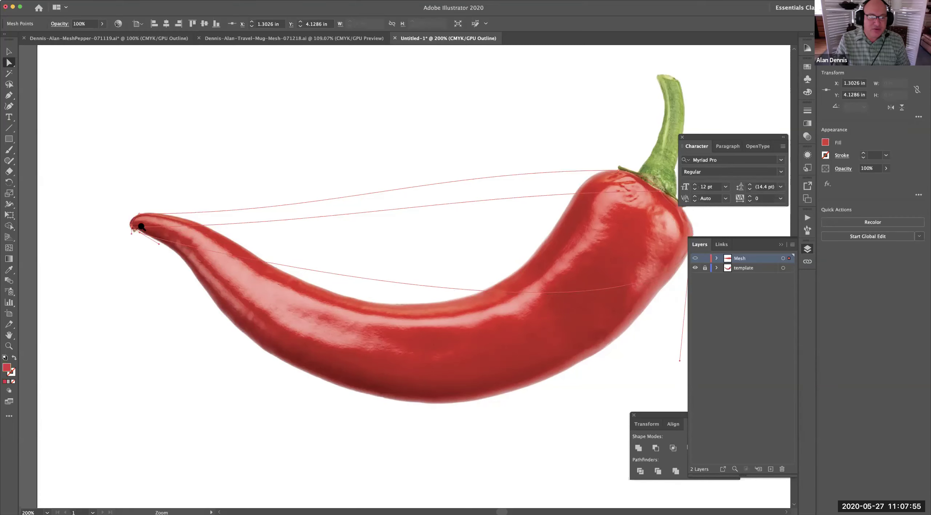
Step: Reposition the three mesh points around the pepper's tip and adjust their handles so the mesh end hugs the rounded contour
left_click(141, 227)
left_click(384, 266)
left_click(433, 290)
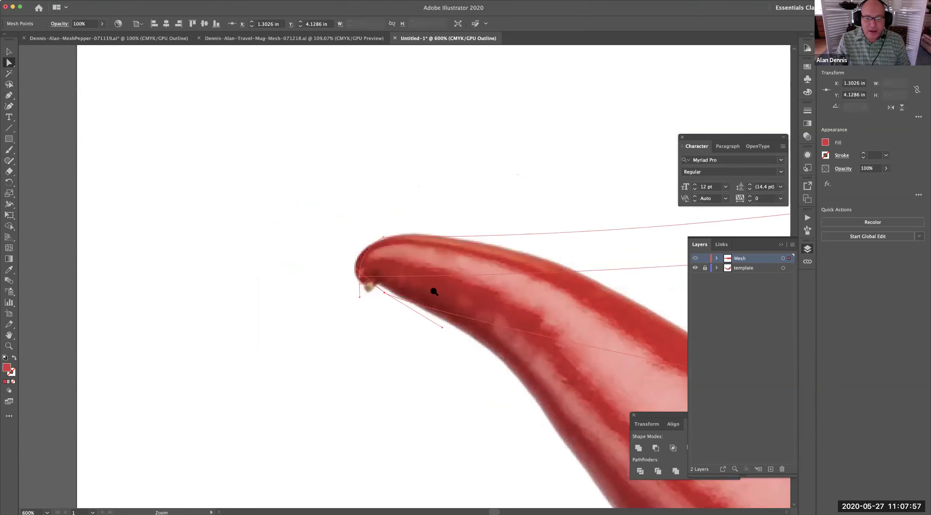
left_click(433, 291)
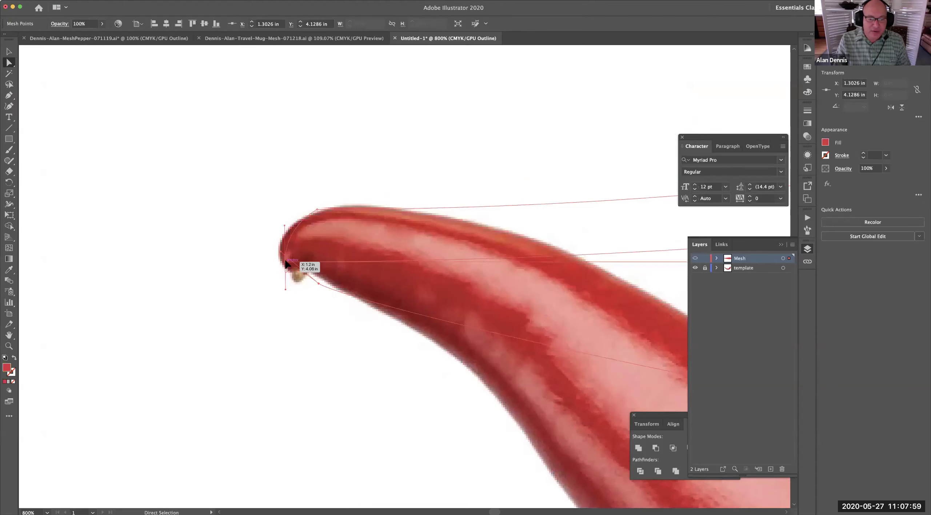
left_click_drag(287, 263, 283, 245)
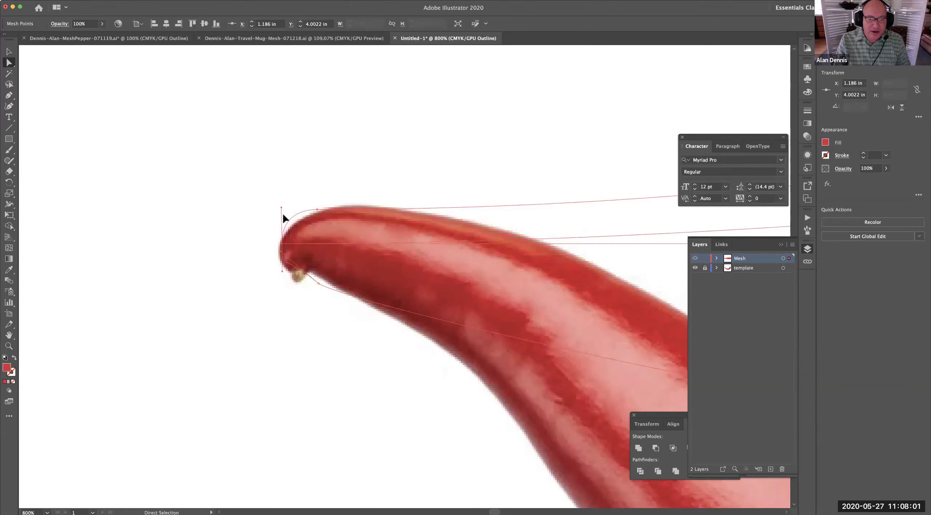
left_click_drag(280, 207, 285, 213)
left_click_drag(282, 253, 317, 279)
left_click(297, 274)
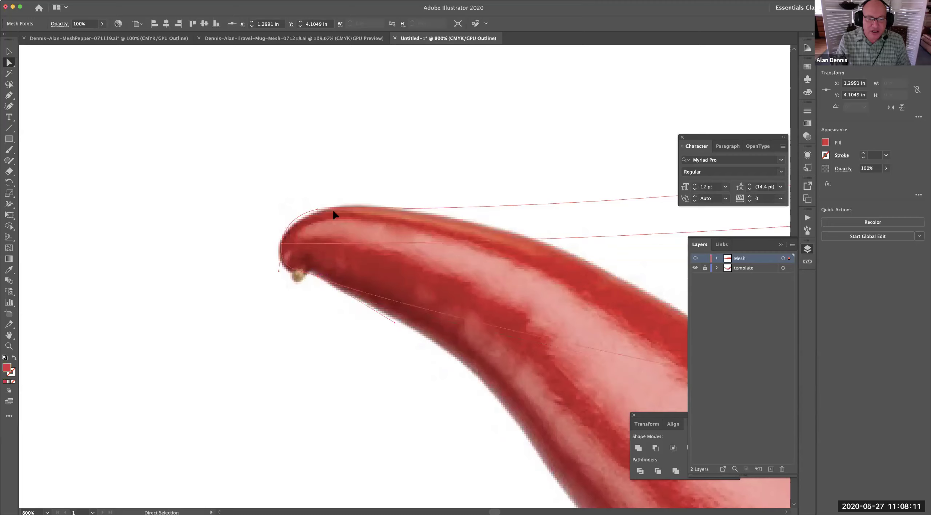
left_click_drag(317, 210, 334, 207)
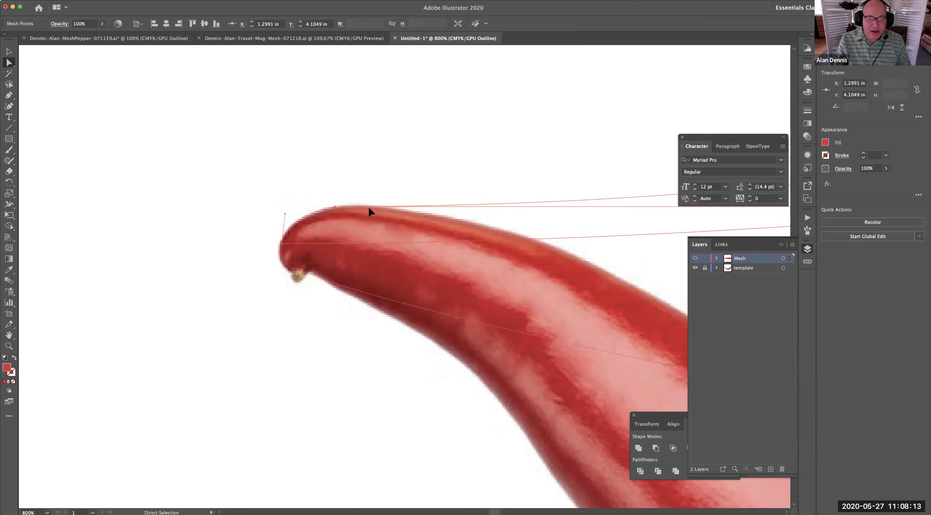
Step: Extend the lower tip point's handle along the pepper's body to reshape the mesh's lower edge
left_click_drag(439, 231, 216, 200)
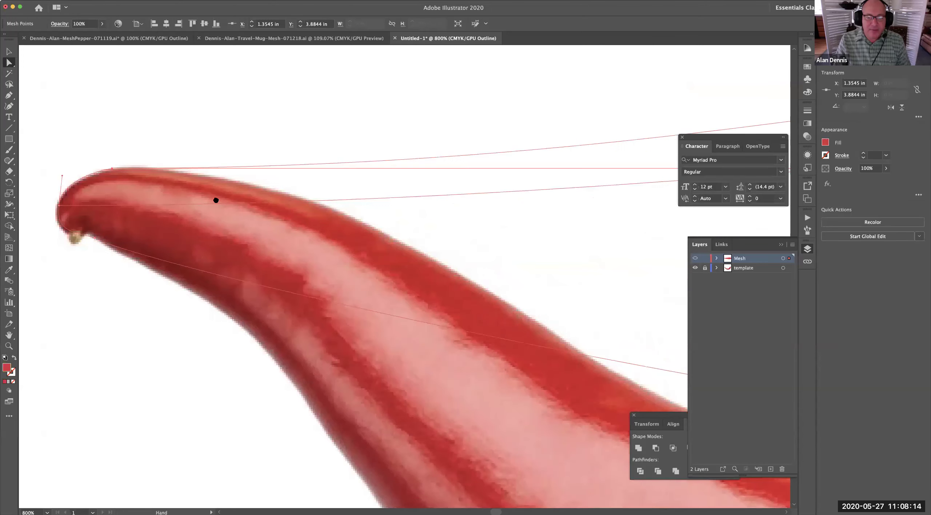
left_click(360, 310, "alt")
left_click(382, 308, "alt")
left_click(529, 304)
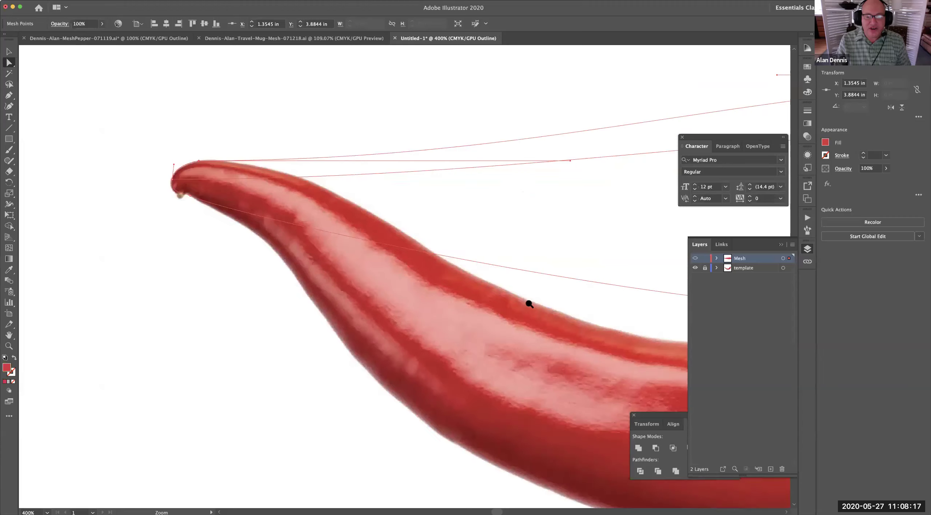
left_click(525, 304, "alt")
left_click(525, 305, "alt")
left_click(516, 306, "alt")
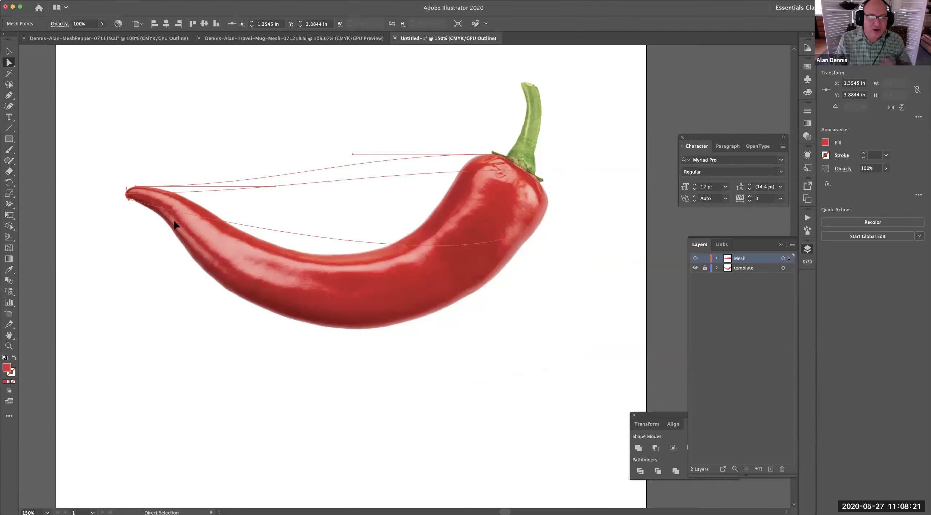
left_click(131, 202)
left_click_drag(147, 210, 199, 230)
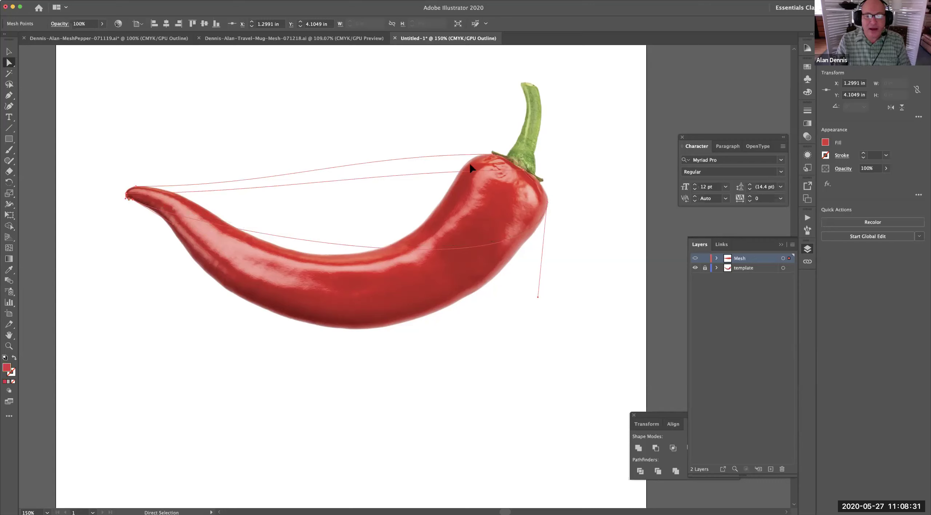
Step: Bend the mesh's middle line downward by angling its stem-end handle into the pepper and shortening its tip-end handle
left_click(523, 168)
left_click_drag(382, 170, 484, 240)
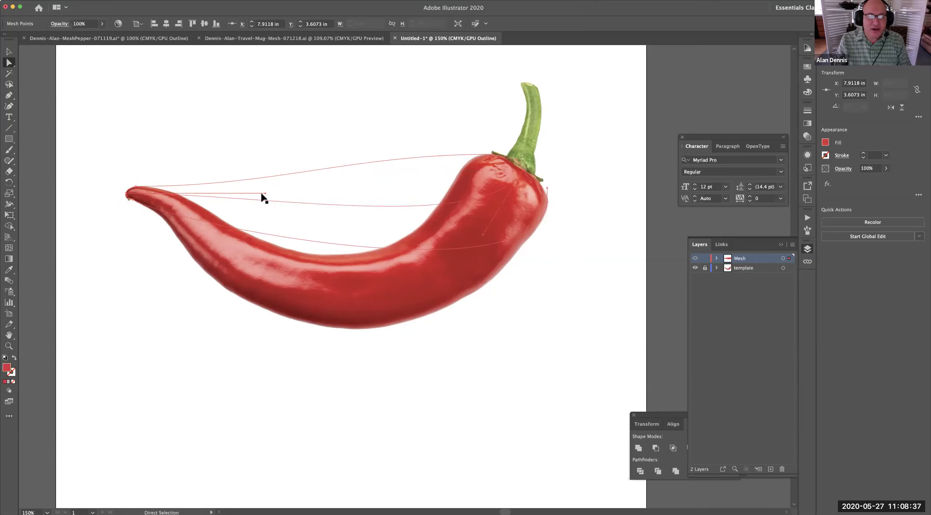
left_click_drag(265, 194, 179, 203)
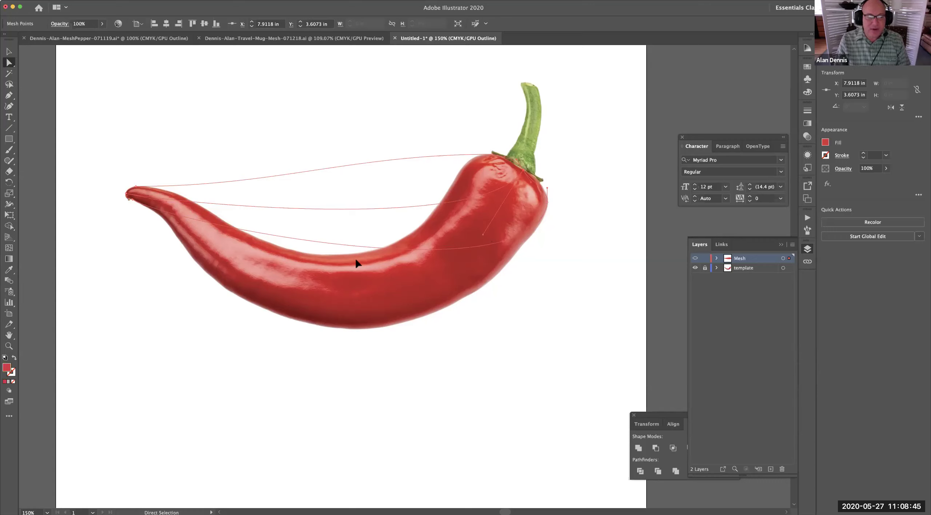
Step: Add a crossing mesh line halfway along the middle line with the Mesh tool and tilt the new centre point's lengthwise handle
left_click(10, 248)
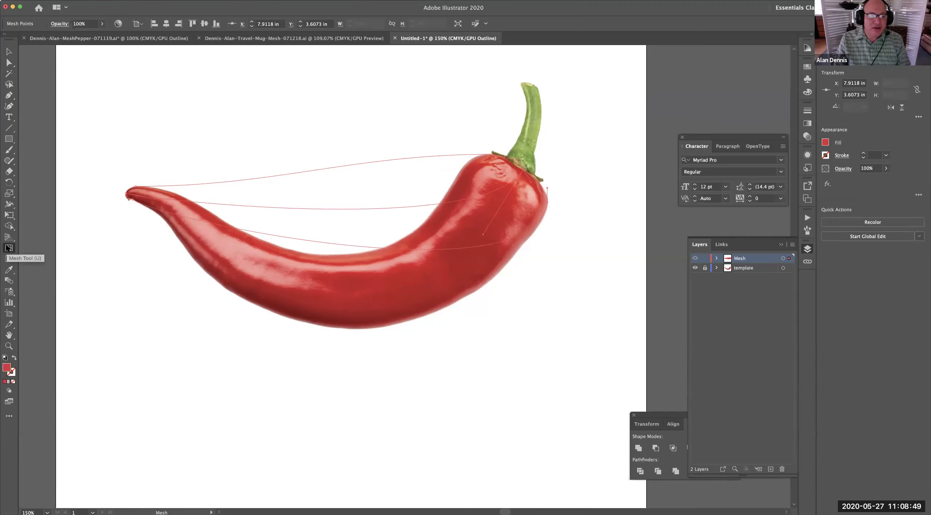
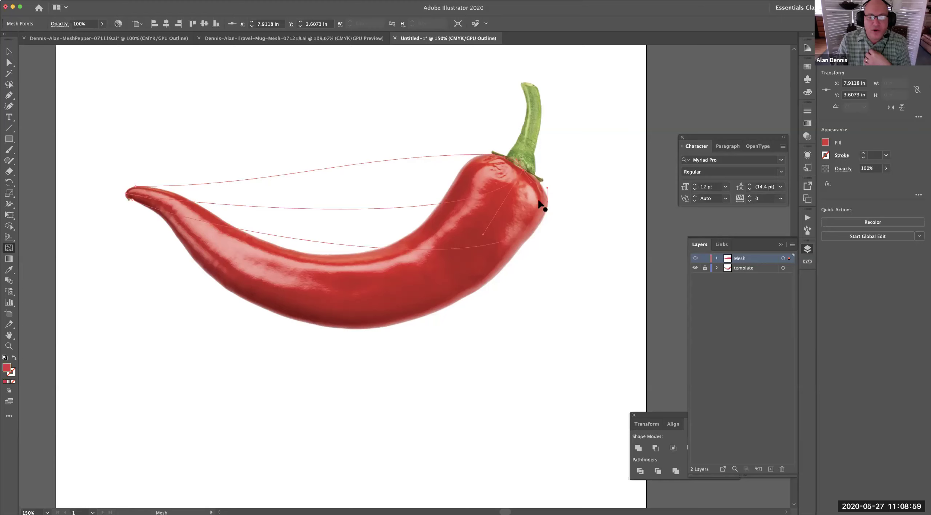
left_click(351, 209)
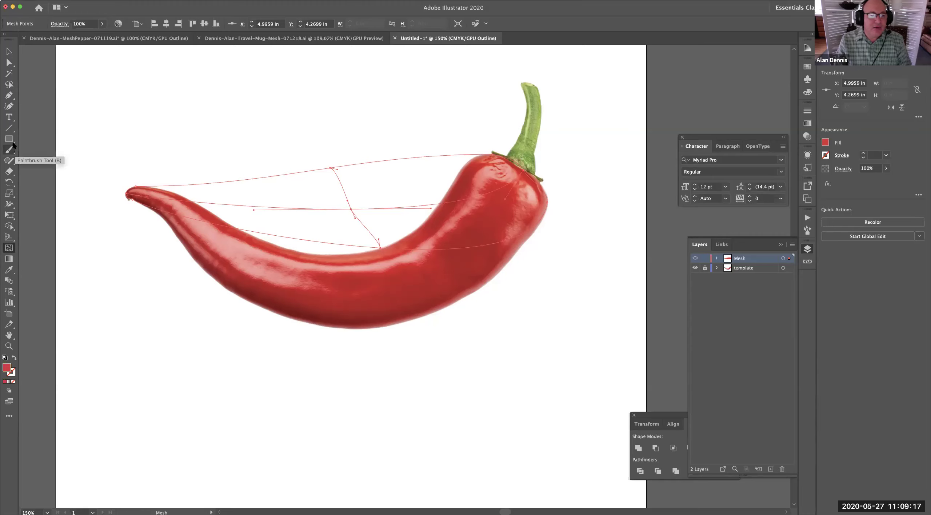
left_click(9, 94)
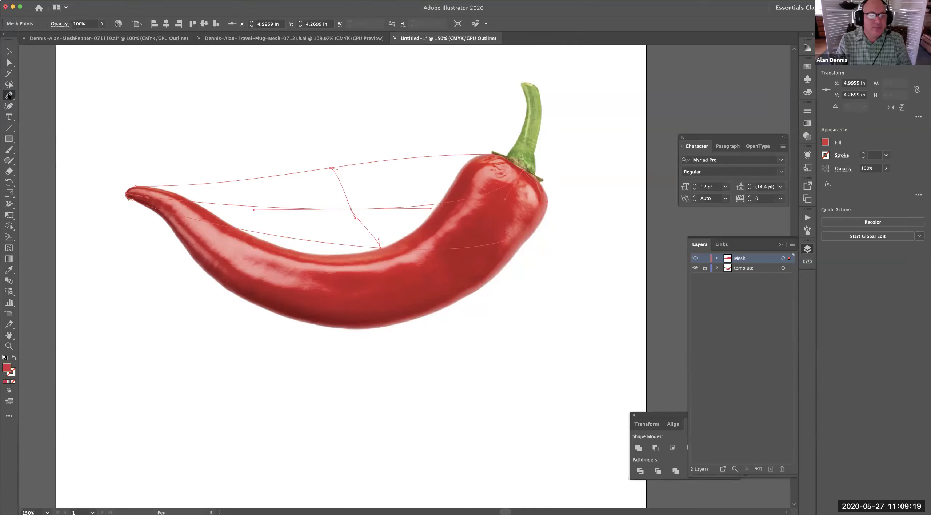
left_click(8, 95)
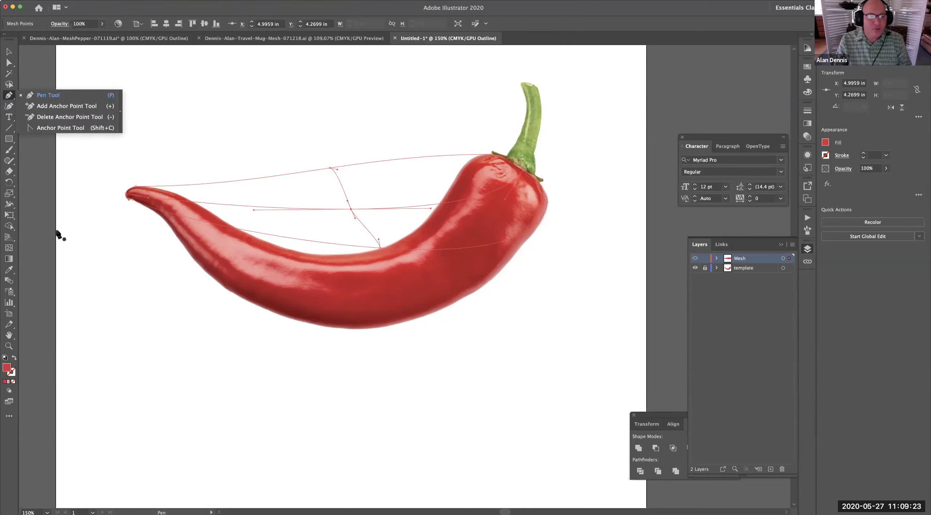
left_click(9, 247)
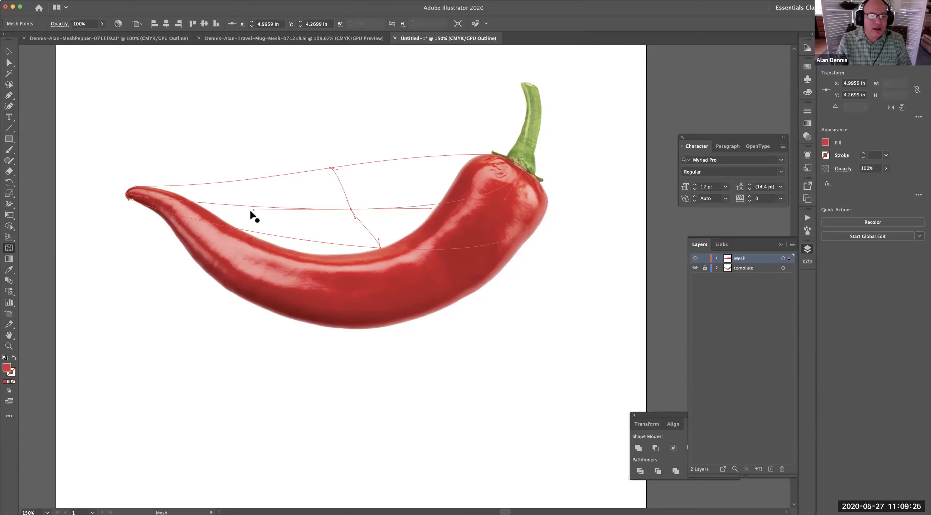
left_click_drag(255, 210, 271, 215)
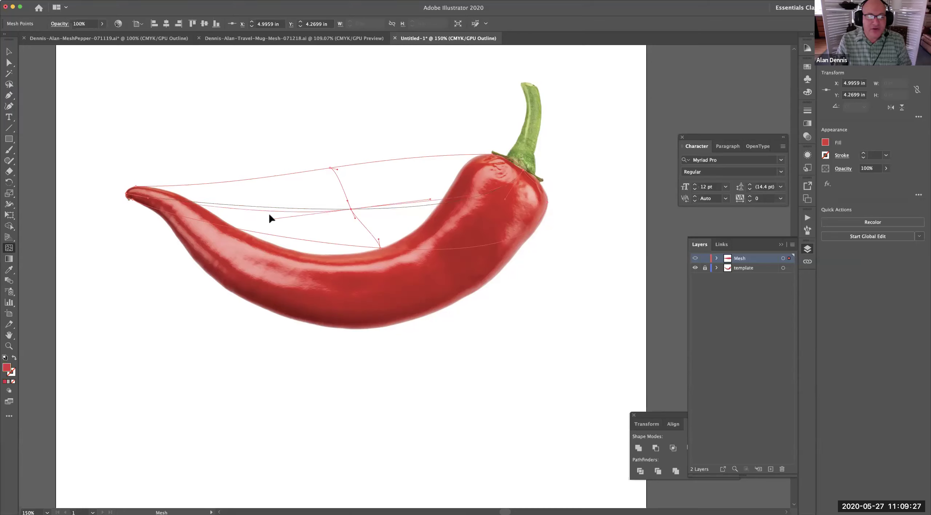
Step: Check the handles on the crossing line's points, and try an extra mesh line on the upper edge before undoing it
left_click(350, 210)
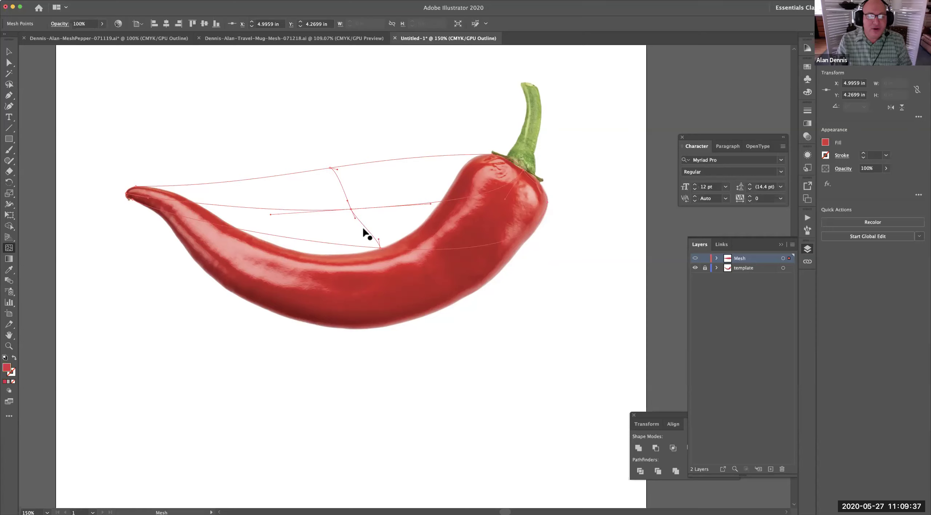
left_click(379, 249)
left_click(334, 168)
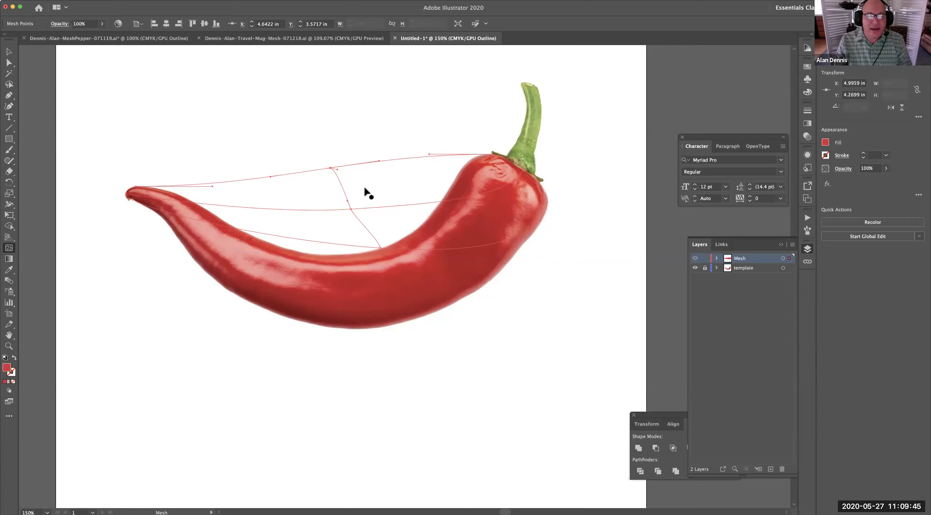
left_click(238, 180)
key("super+z")
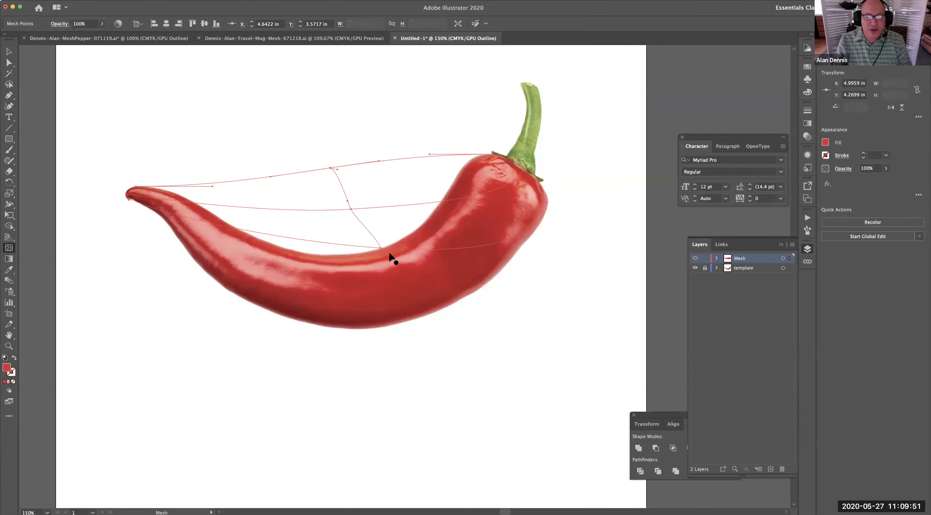
Step: Move the crossing line's lowest point onto the pepper's bottom edge and adjust the lower edge's handles to follow the belly toward the stem
left_click_drag(381, 248, 376, 279)
key("a")
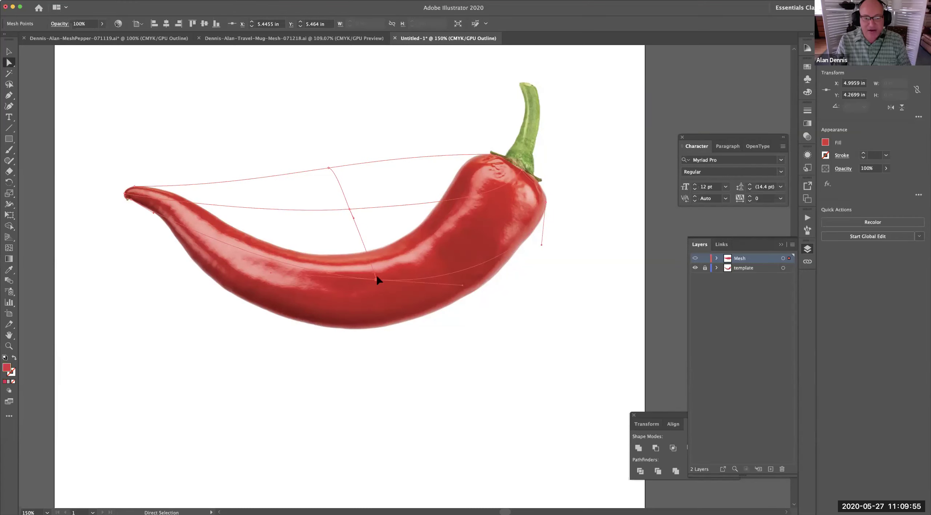
left_click_drag(374, 278, 352, 329)
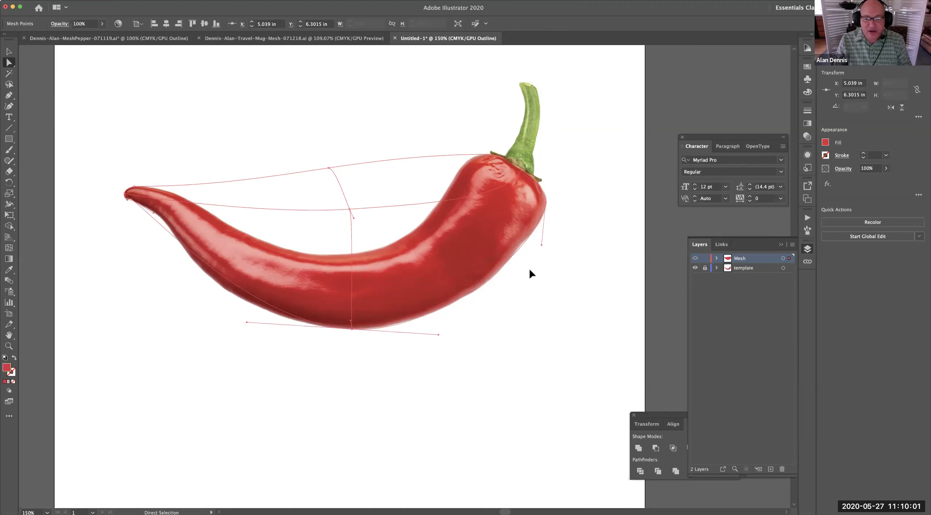
left_click_drag(540, 246, 541, 252)
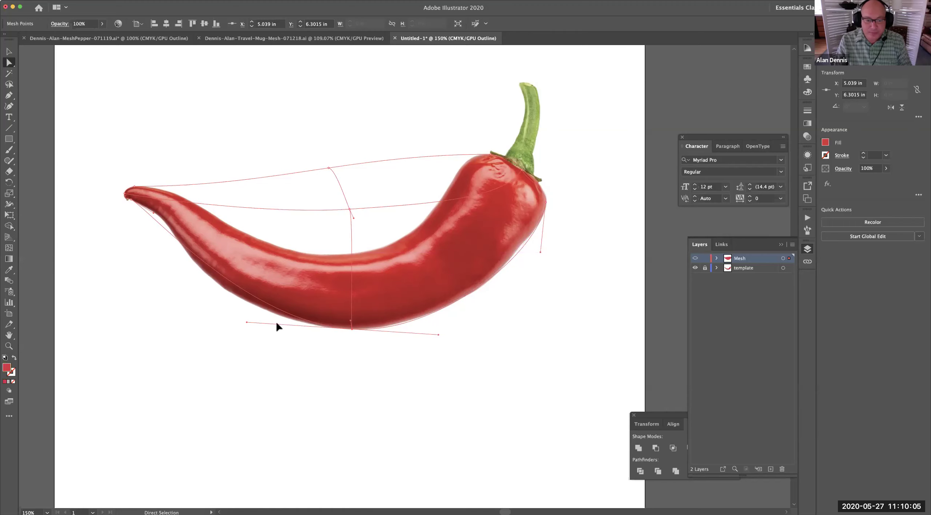
left_click_drag(245, 322, 241, 335)
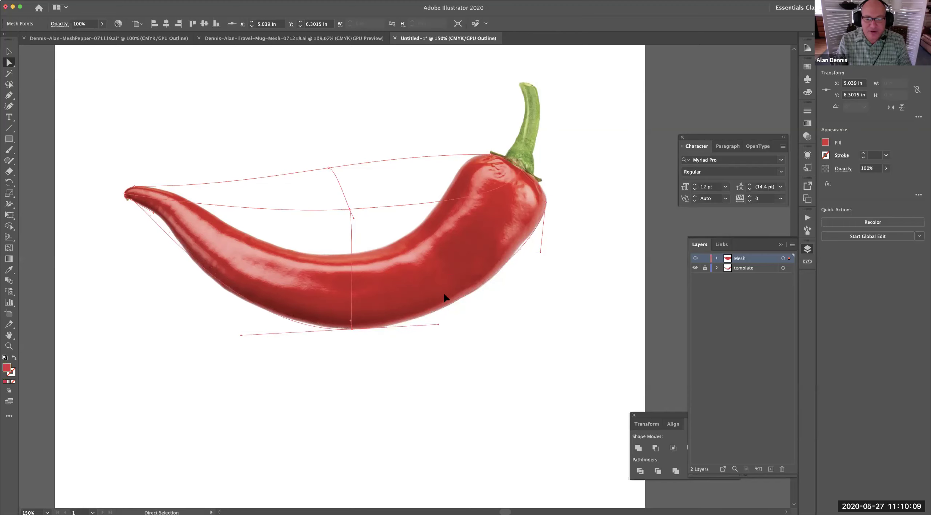
left_click_drag(439, 325, 453, 325)
left_click_drag(541, 251, 540, 239)
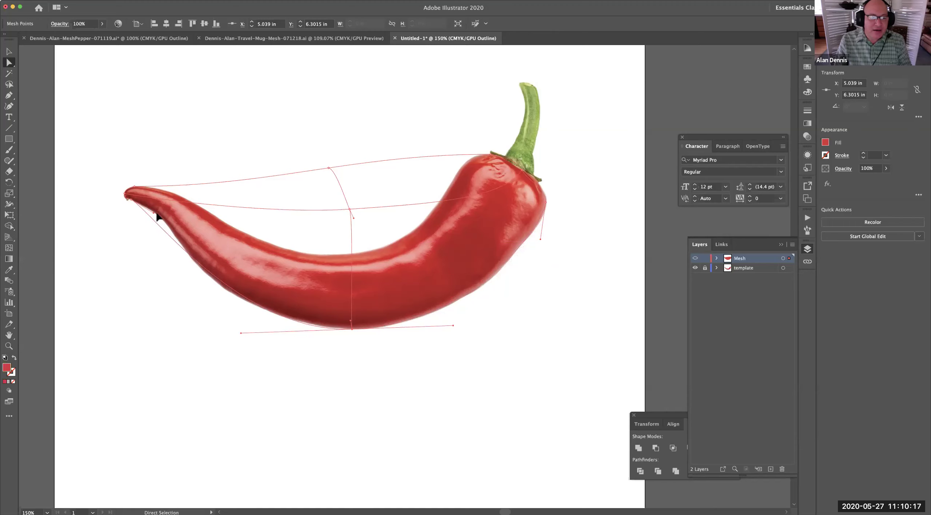
Step: Refine the lower edge between the tip and belly by lengthening its handles and nudging the bottom point slightly toward the stem
left_click_drag(156, 213, 184, 216)
left_click_drag(241, 332, 203, 332)
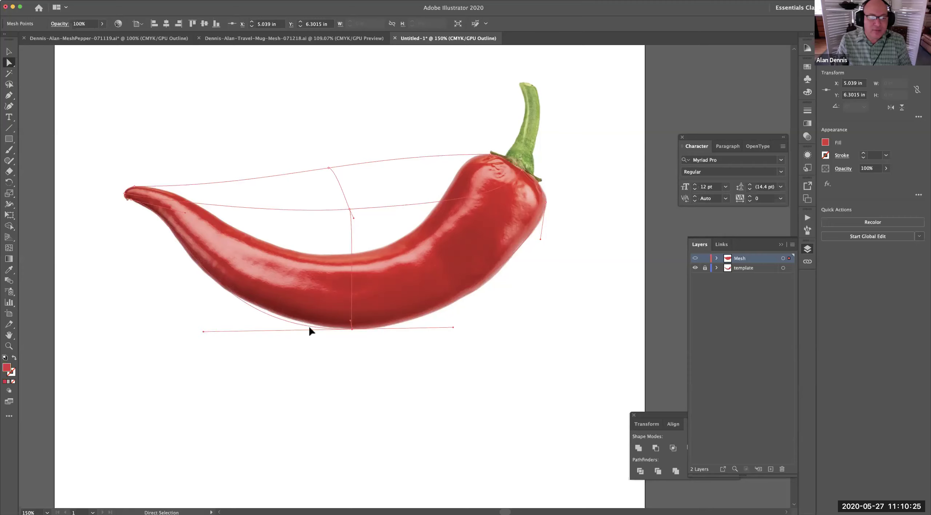
left_click_drag(352, 329, 356, 329)
left_click_drag(207, 331, 210, 327)
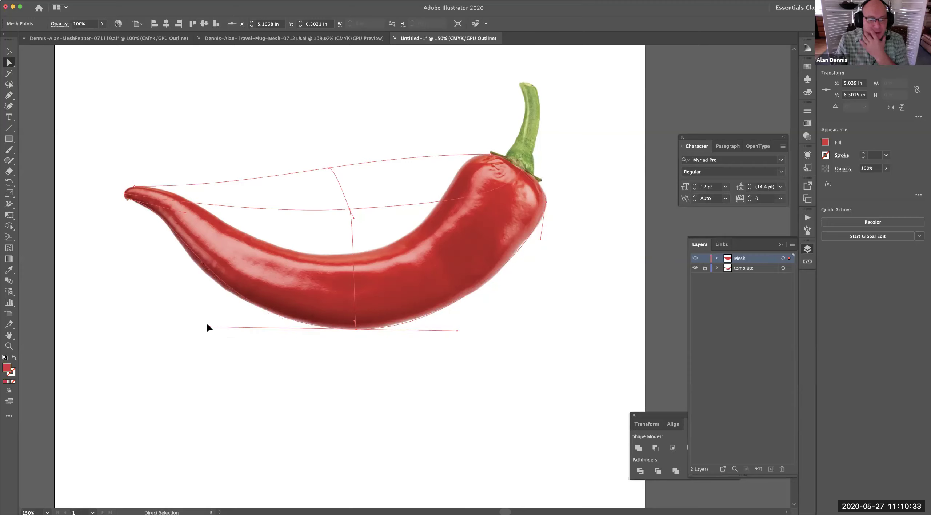
left_click_drag(210, 327, 194, 327)
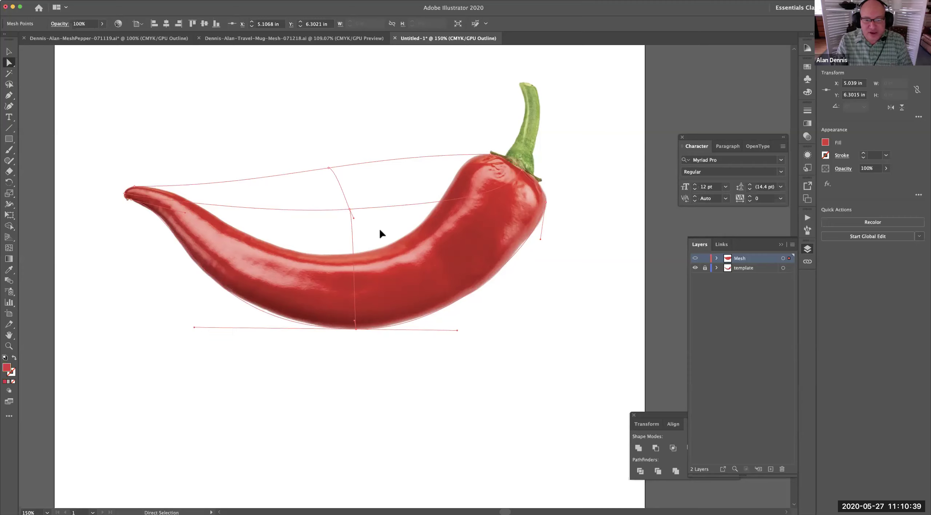
Step: Move the crossing line's centre point down into the middle of the pepper's belly and straighten its crosswise and lengthwise handles
left_click_drag(350, 215, 355, 290)
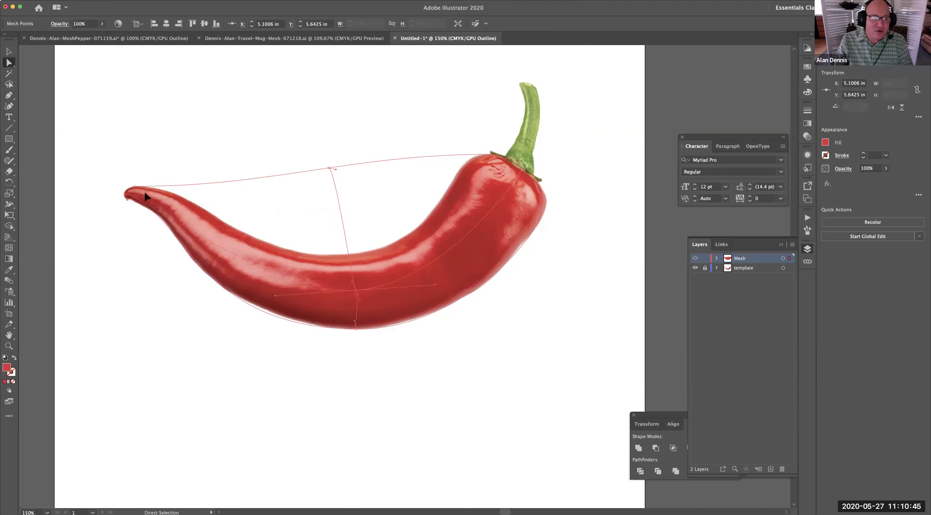
left_click_drag(147, 198, 186, 199)
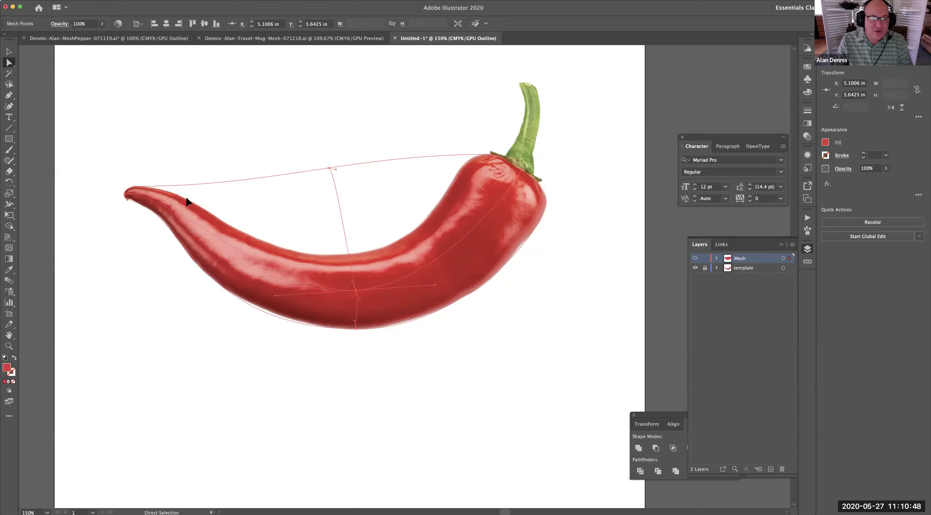
left_click(358, 298, "super")
left_click(431, 264, "super")
left_click(390, 281, "super")
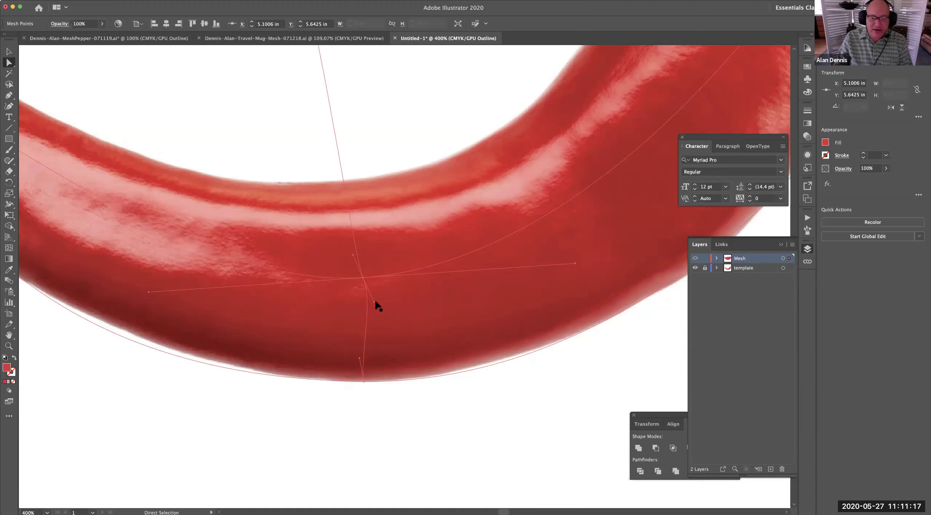
left_click_drag(375, 303, 363, 305)
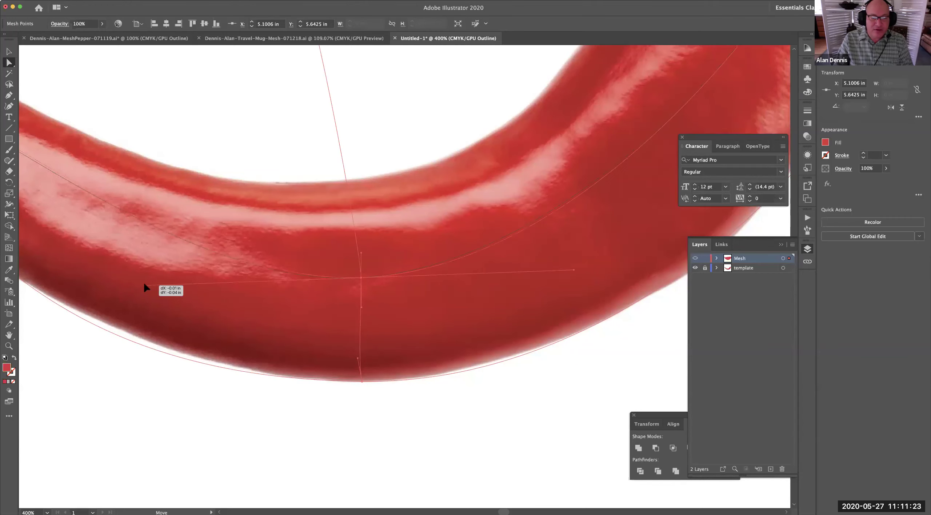
left_click(359, 291, "alt+super")
left_click(368, 258, "alt+super")
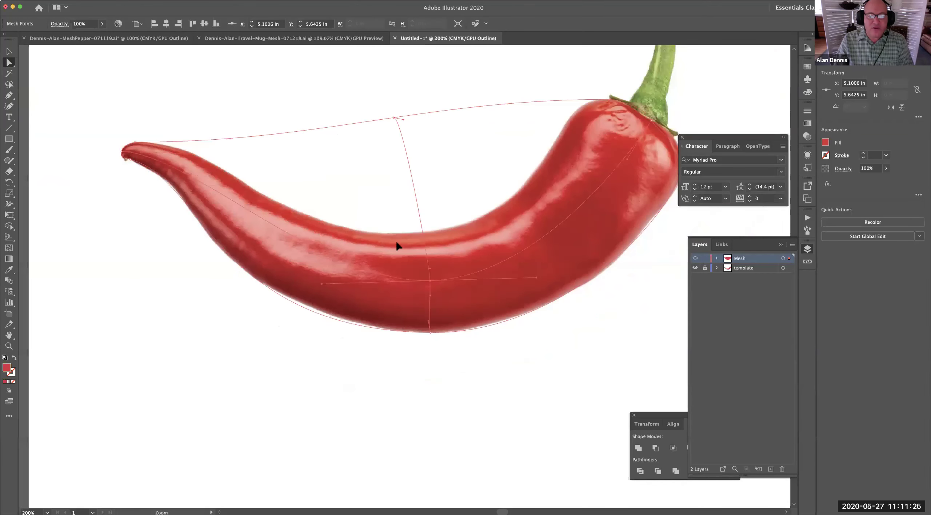
Step: Move the crossing line's upper point onto the pepper's upper edge, then adjust its crosswise handle and nudge the centre point toward the tip
left_click_drag(394, 118, 424, 235)
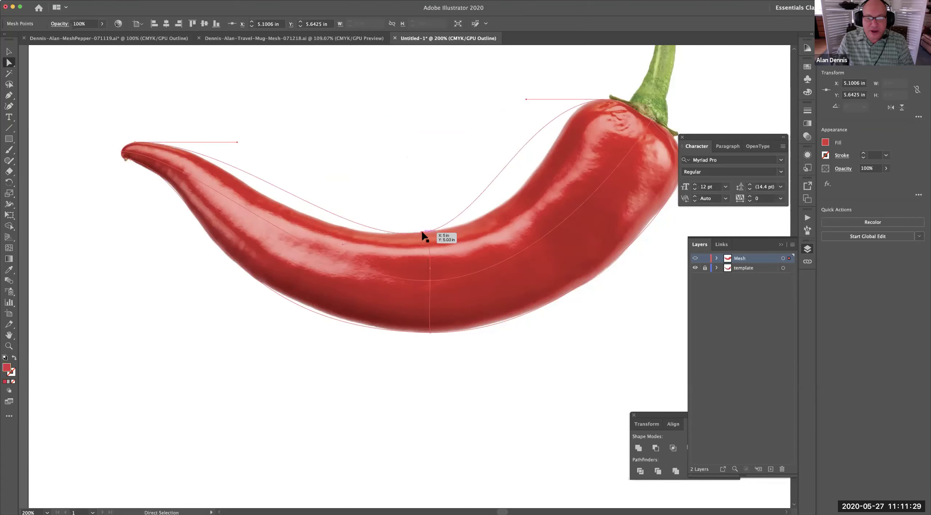
left_click(431, 254, "super")
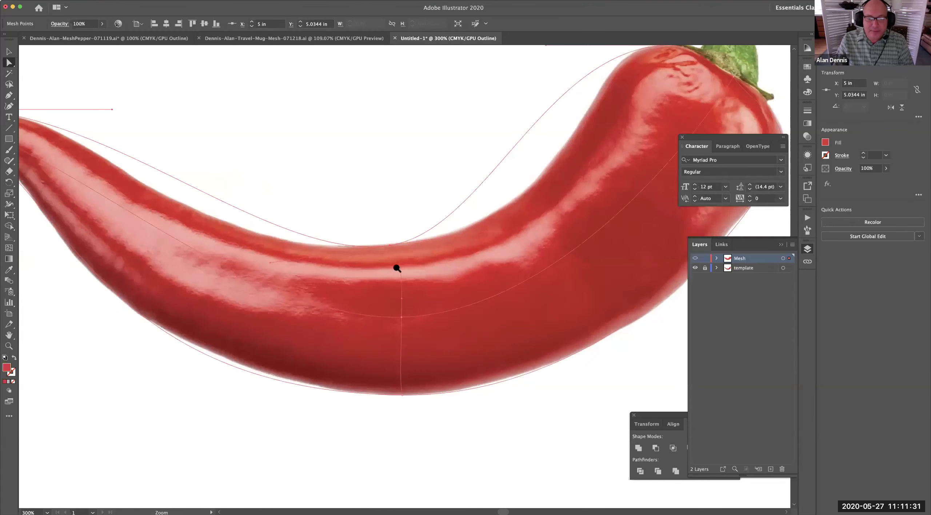
left_click(431, 248, "super")
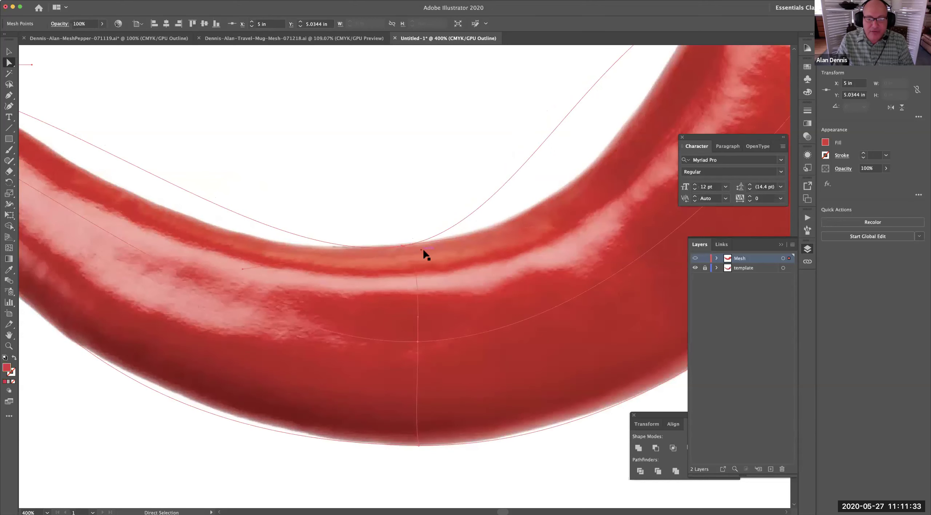
left_click_drag(421, 250, 402, 263)
mouse_move(418, 342)
left_mouse_down()
mouse_move(402, 344)
mouse_move(410, 344)
left_mouse_up()
left_click(420, 440)
key("space")
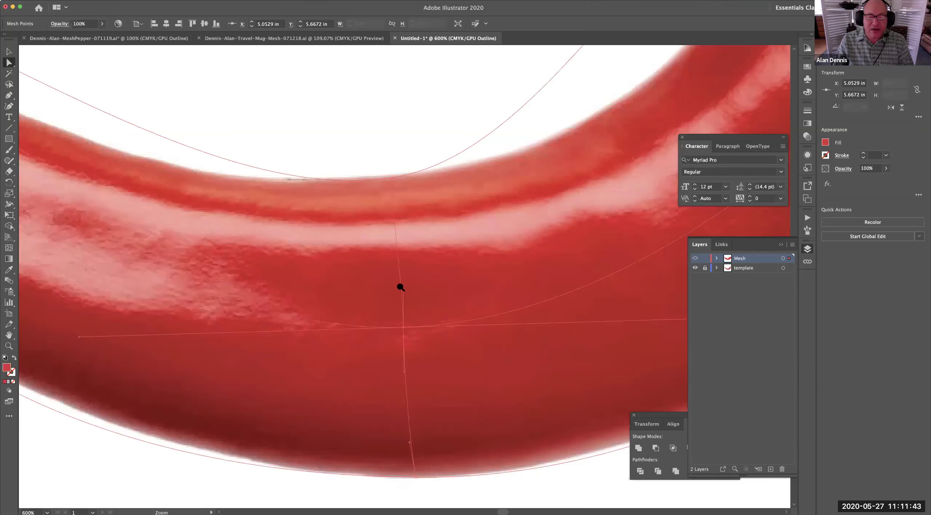
scroll(400, 287, "down", 1)
scroll(401, 287, "down", 2)
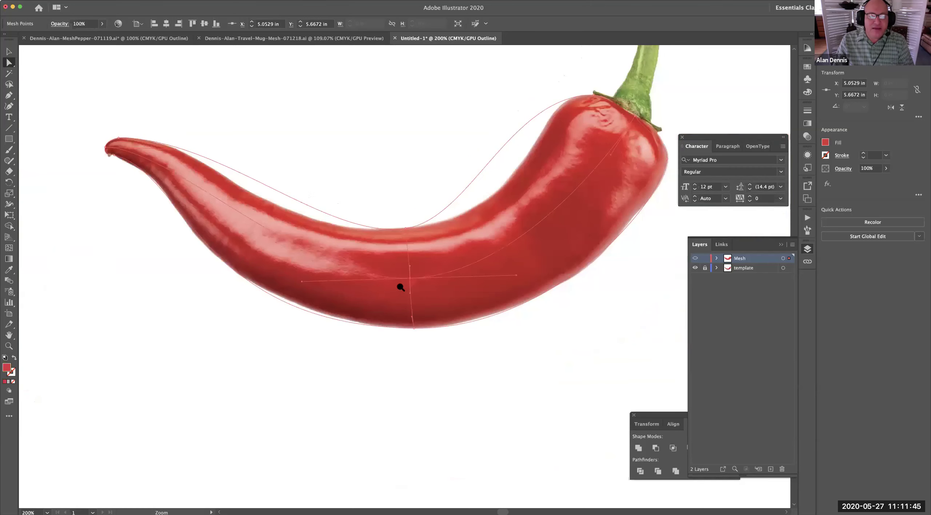
Step: Fit the mesh's upper edge to the pepper by lengthening the upper crossing point's lengthwise handles and shortening the stem-end corner's handle
left_click(406, 228)
left_click_drag(473, 219, 540, 225)
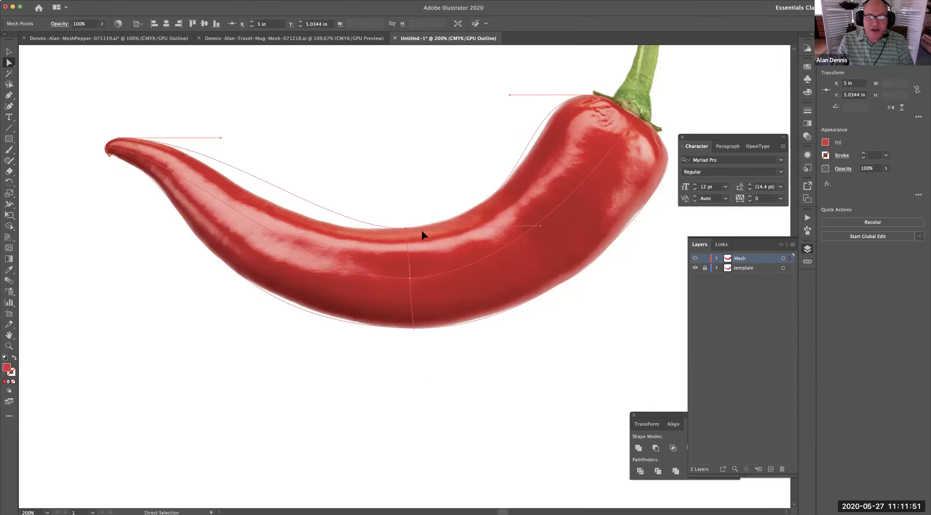
left_click_drag(325, 232, 240, 233)
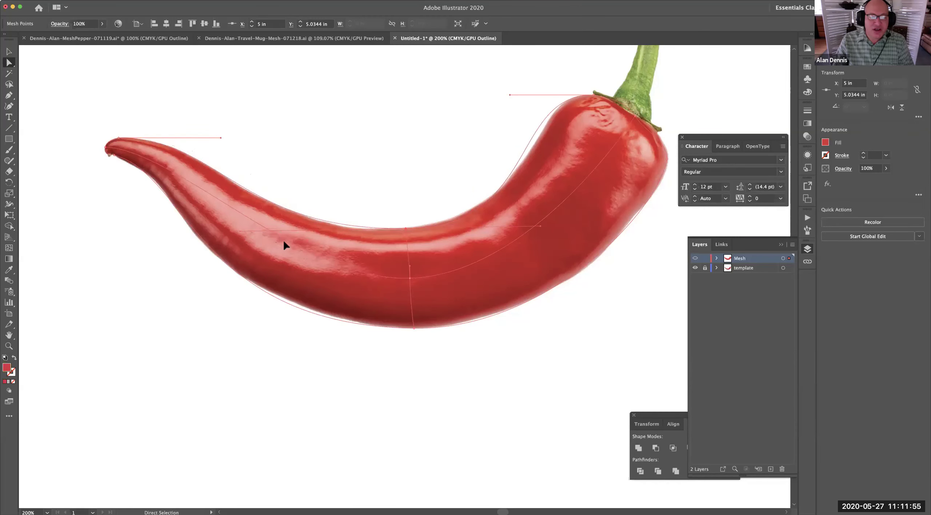
left_click_drag(510, 95, 525, 96)
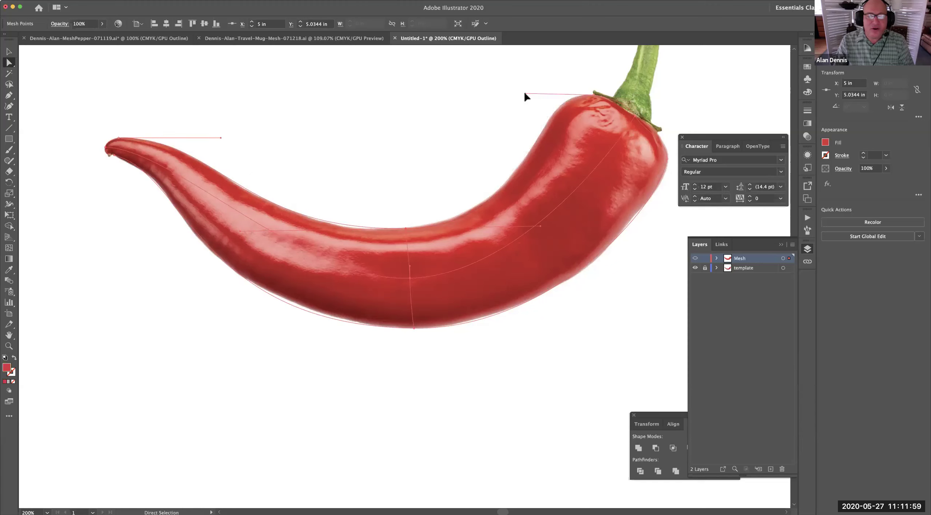
Step: Nudge the crossing line's lowest point slightly toward the stem and show the Mesh layer in Preview mode
left_click_drag(413, 328, 416, 330)
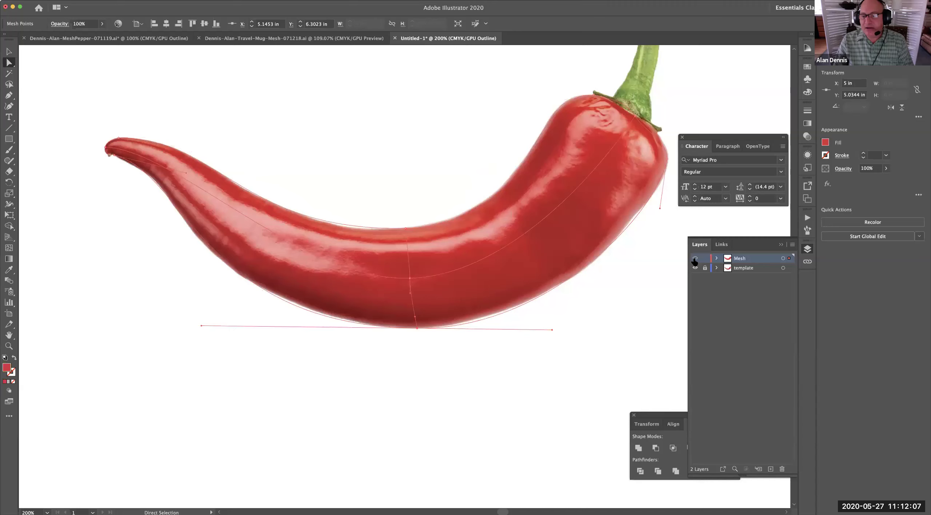
key("super+shift+a")
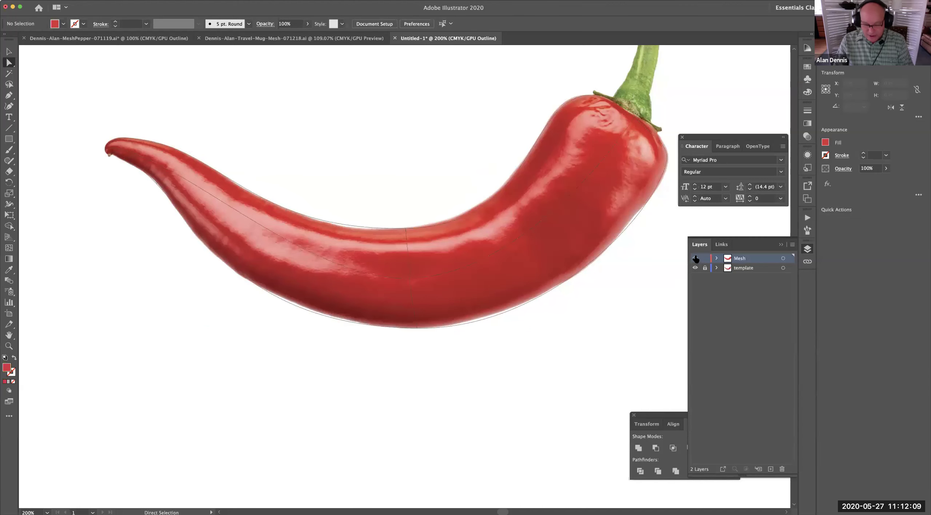
key("super+y")
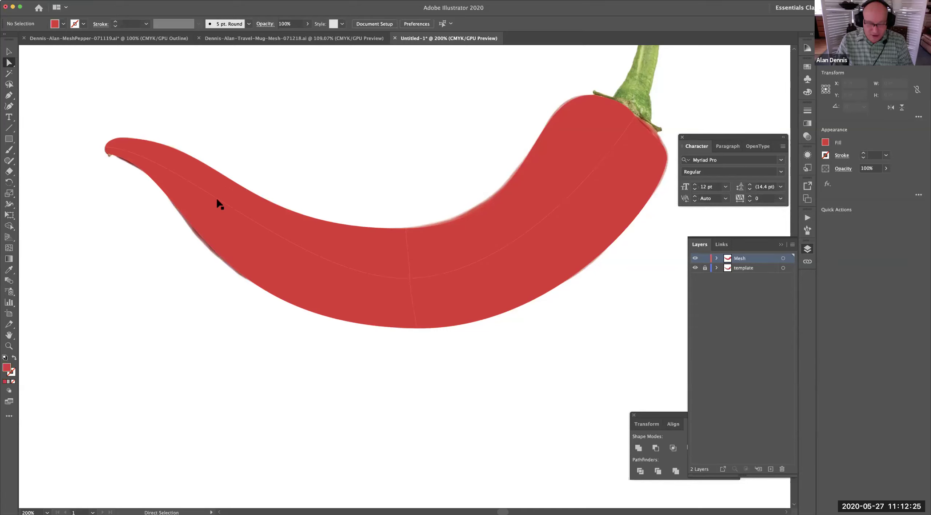
Step: Add a crossing mesh line near the tip from the lower edge, straighten it by shifting its centre point, and adjust the middle line's stem-end point
key("u")
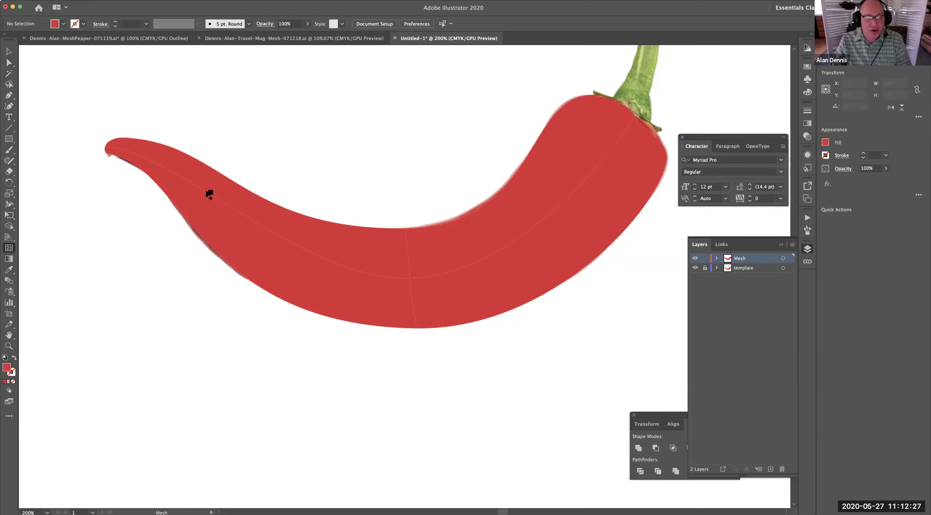
left_click(209, 193)
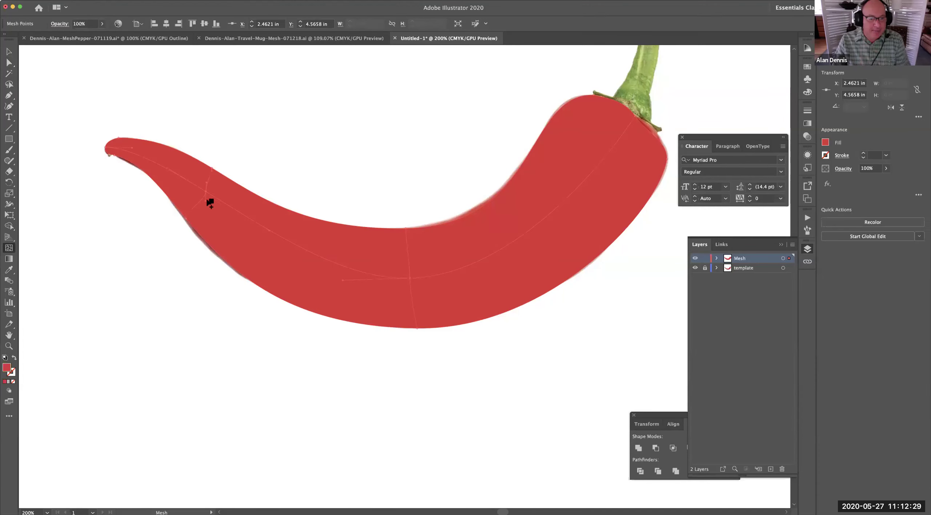
key("super+z")
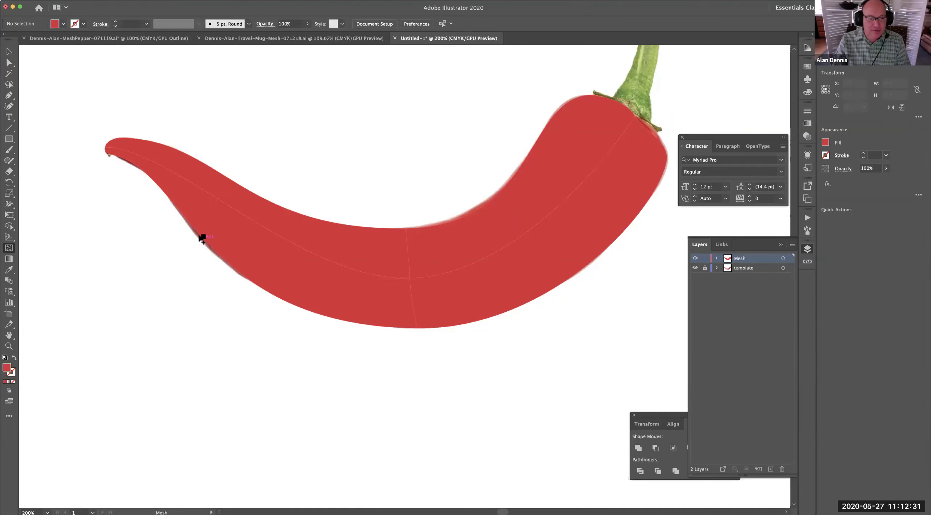
left_click(203, 235)
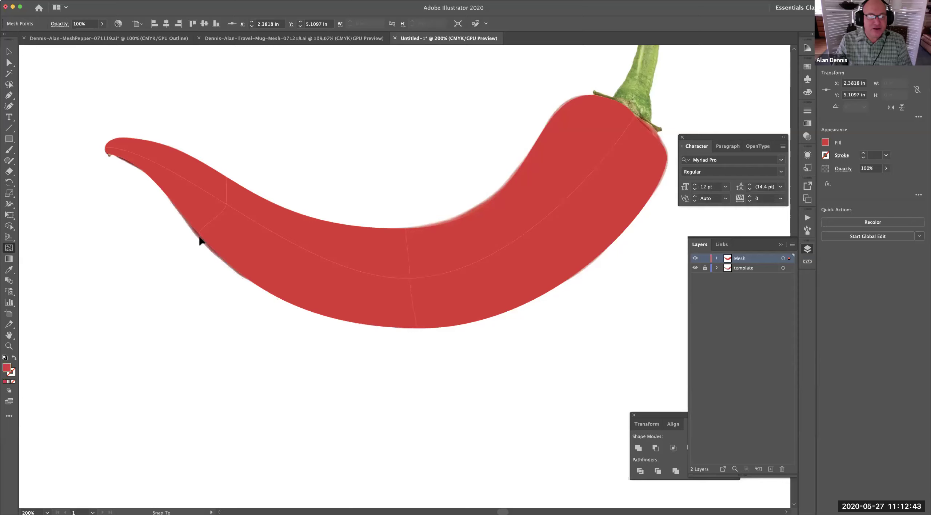
left_click_drag(226, 204, 212, 203)
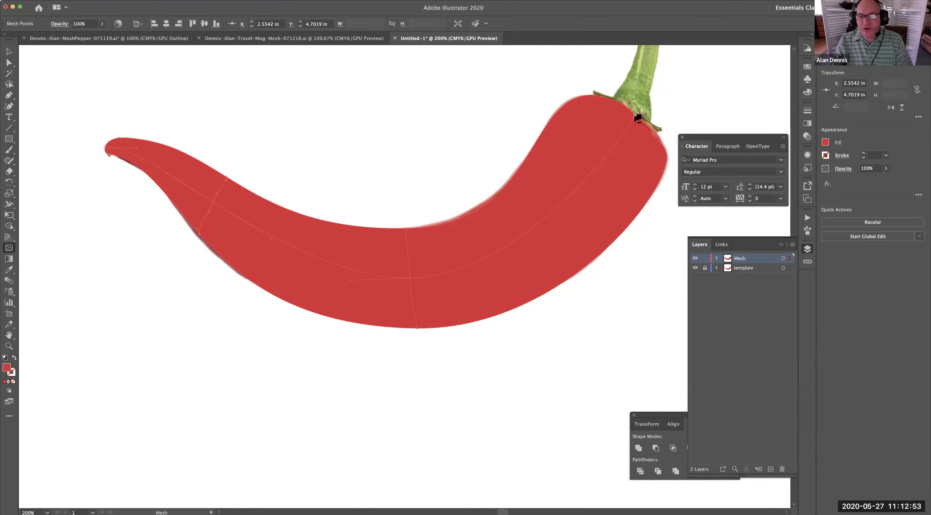
left_click_drag(645, 131, 649, 127)
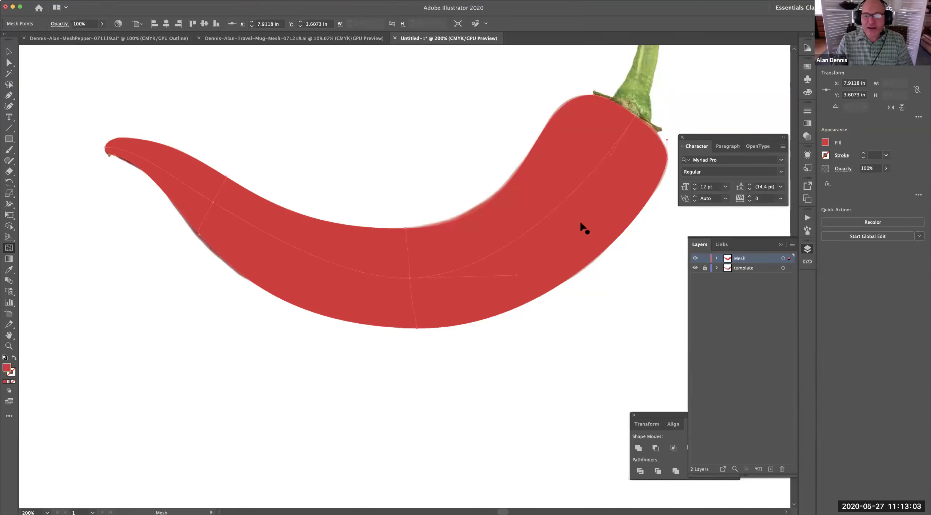
Step: Compare the Mesh layer with the photo's highlight, then add a lengthwise mesh line just below the upper edge
left_click(695, 259)
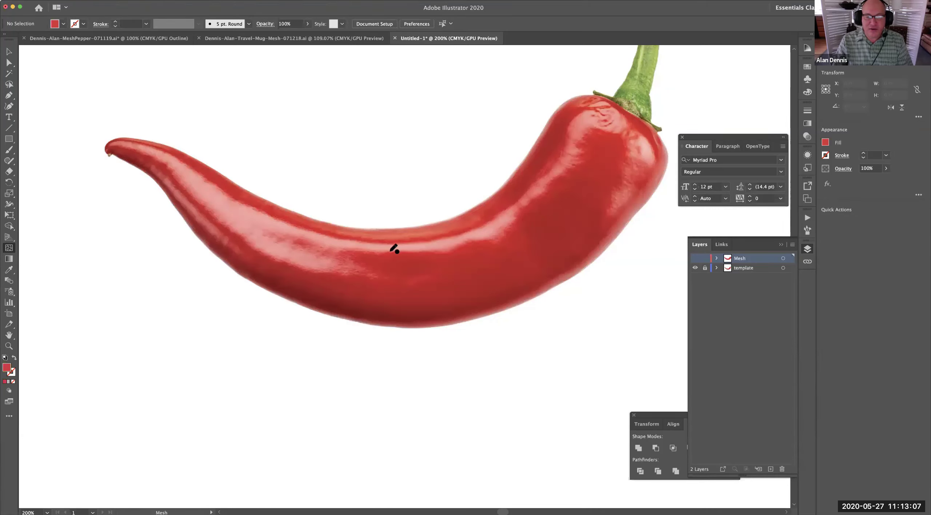
left_click(695, 259)
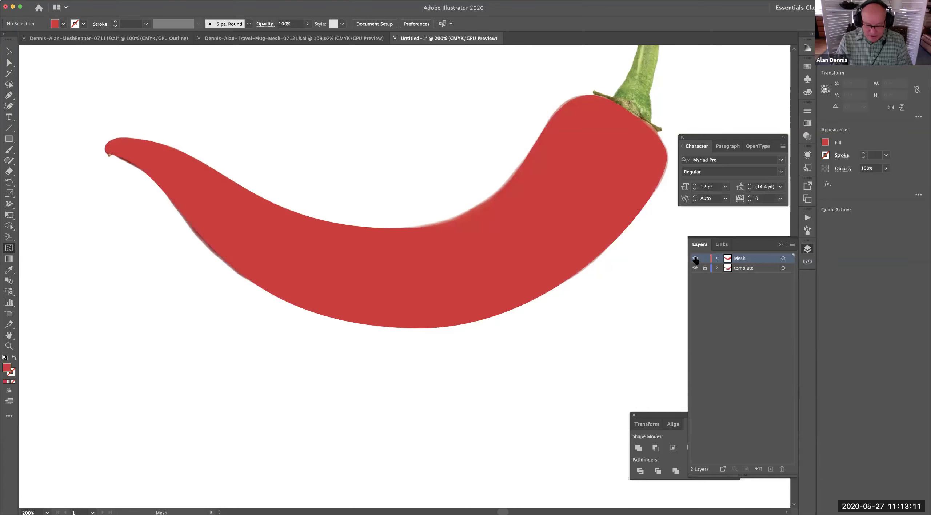
left_click(410, 246)
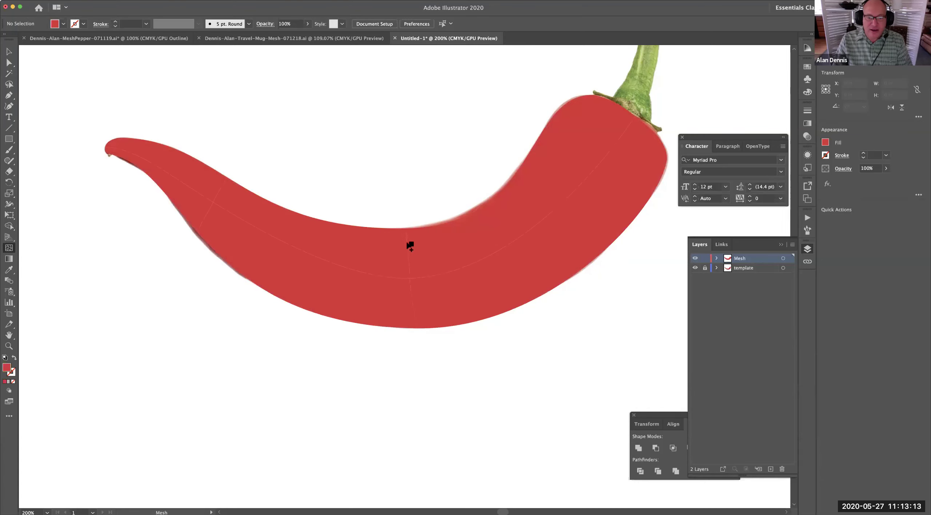
left_click(410, 246)
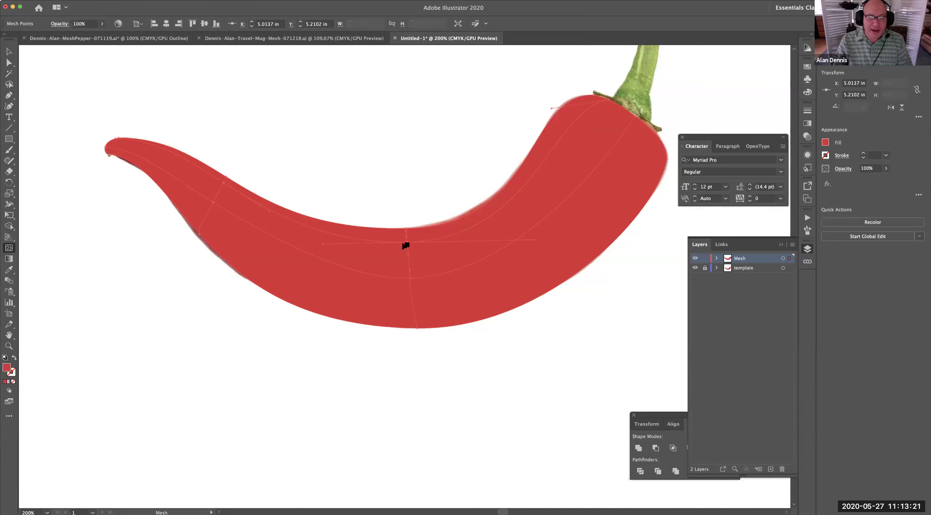
Step: Try a pale pink fill, EABBBF, on the new mesh point below the upper edge
double_click(7, 367)
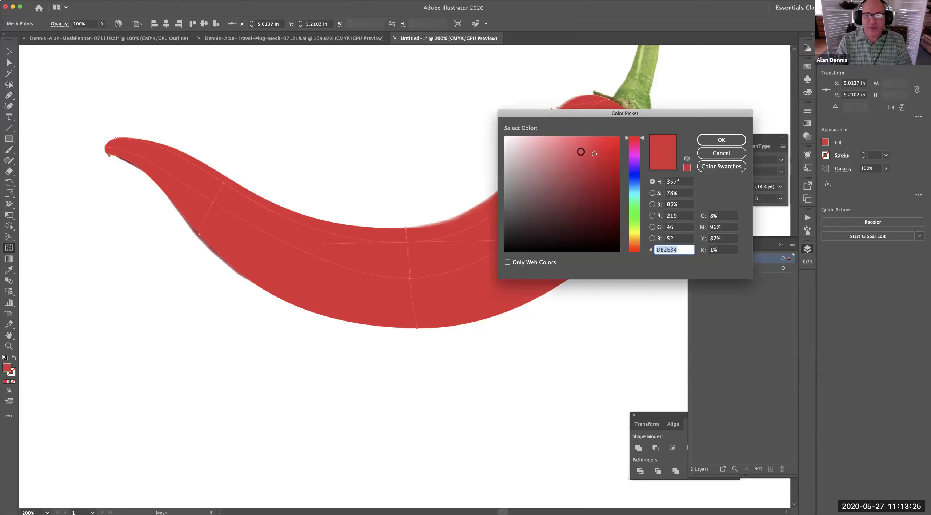
left_click(563, 153)
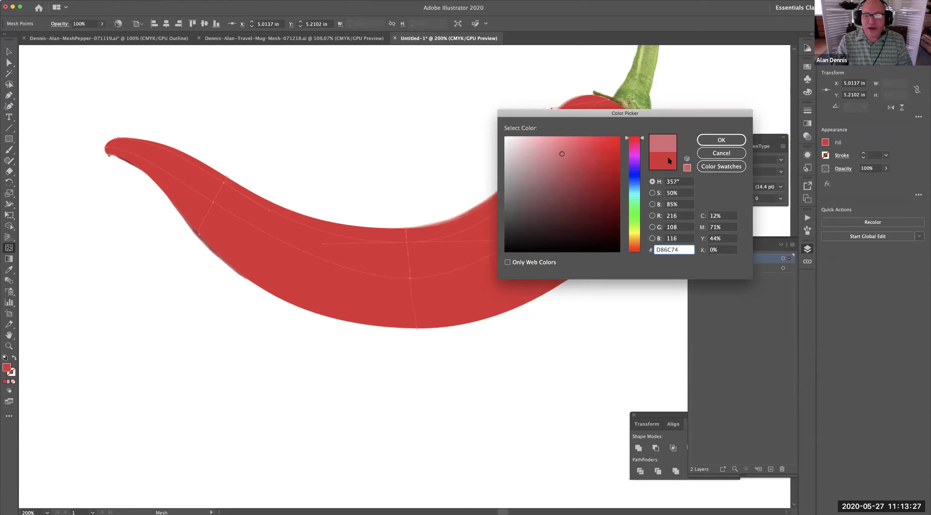
left_click_drag(558, 156, 528, 145)
left_click(715, 140)
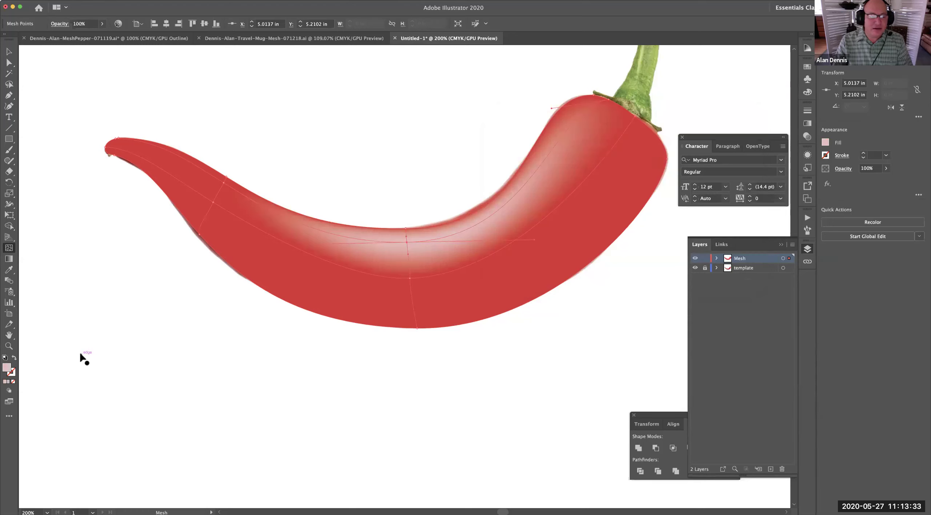
Step: Set the highlight mesh point's fill to the near-white colour F7F5F5
double_click(6, 368)
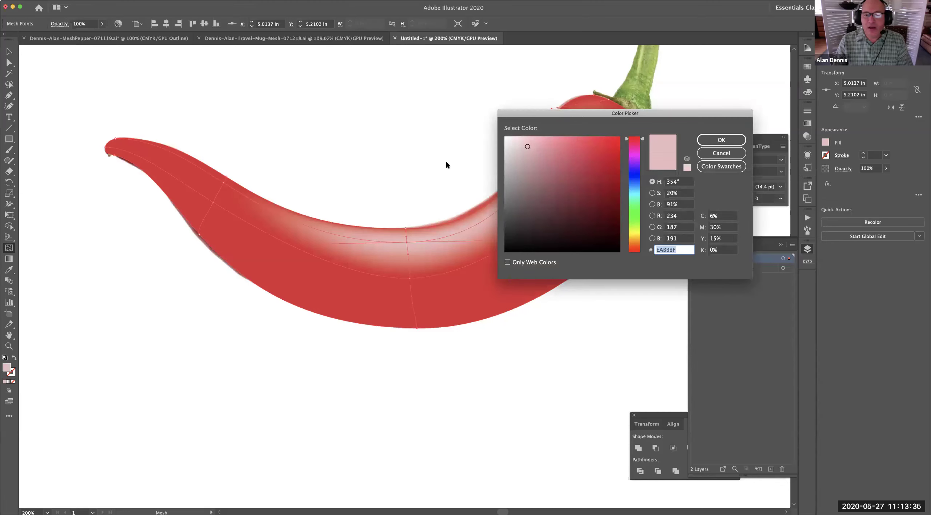
left_click(506, 139)
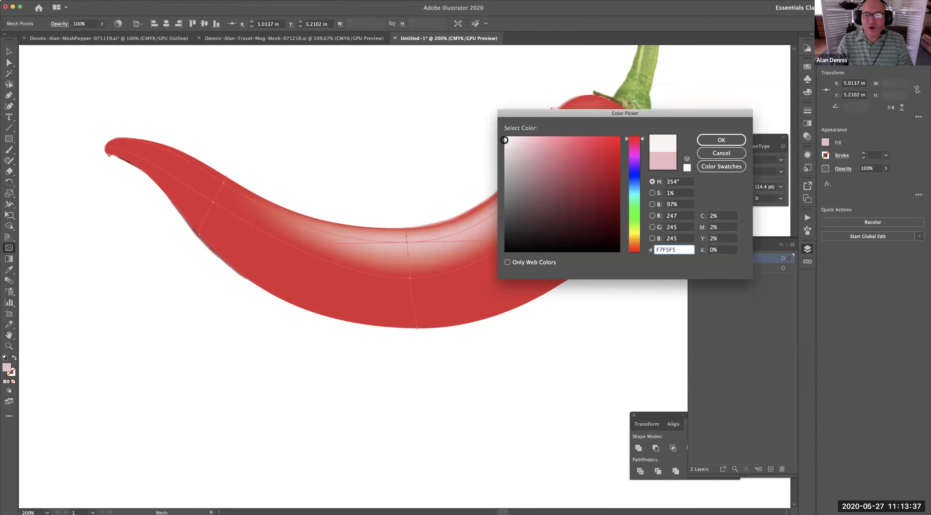
left_click(737, 140)
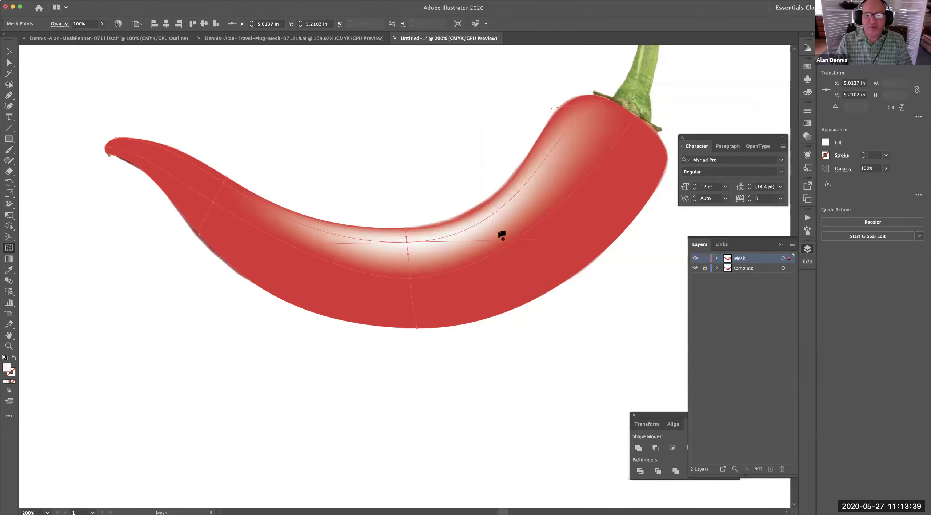
Step: Shift the highlight mesh point at the pepper's middle slightly down, farther from the upper edge
key("space")
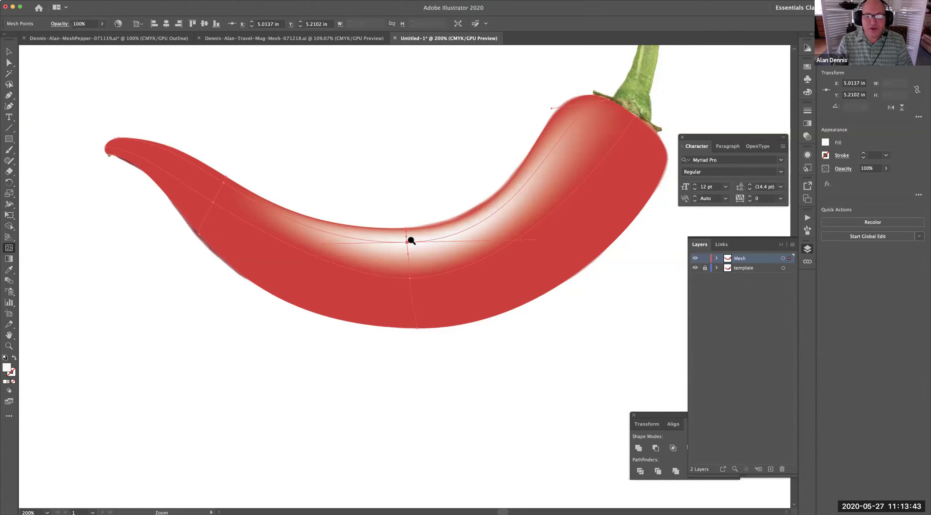
left_click(409, 240, "super")
left_click(403, 289, "super")
left_click(410, 256, "super")
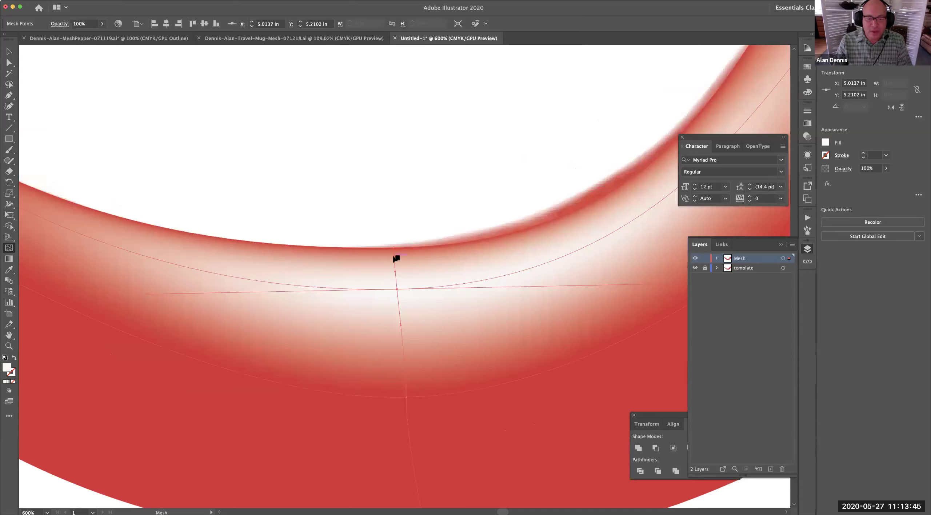
left_click(397, 289)
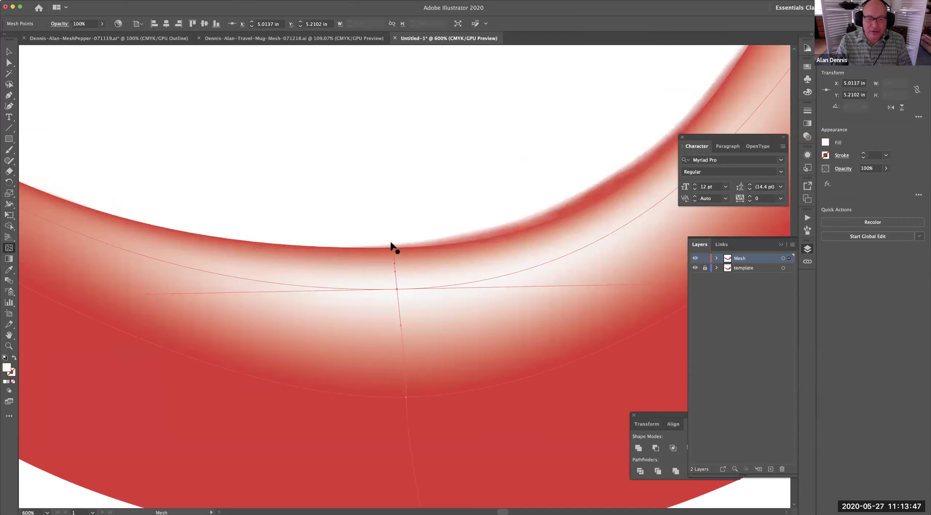
left_click_drag(396, 290, 397, 296)
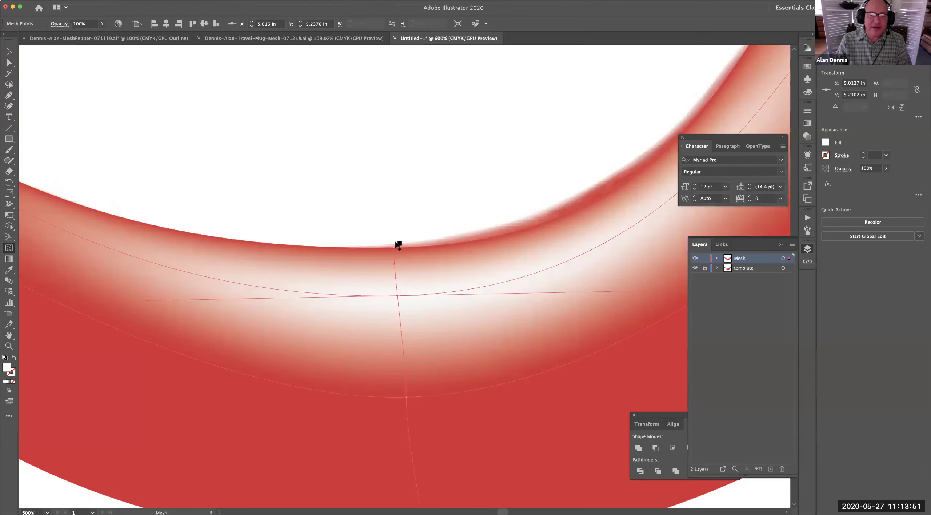
Step: Add a lengthwise mesh line between the highlight line and the upper edge, and fill its new point with red
left_click(396, 264)
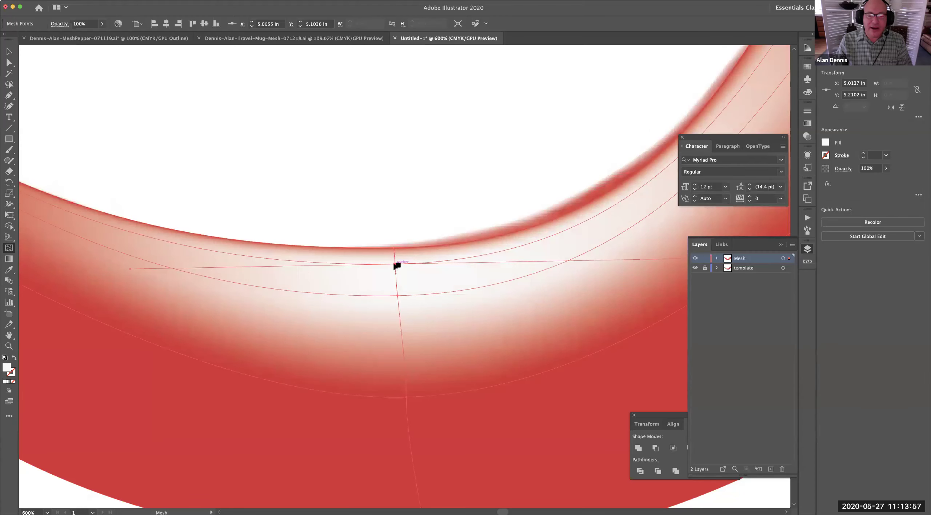
double_click(5, 368)
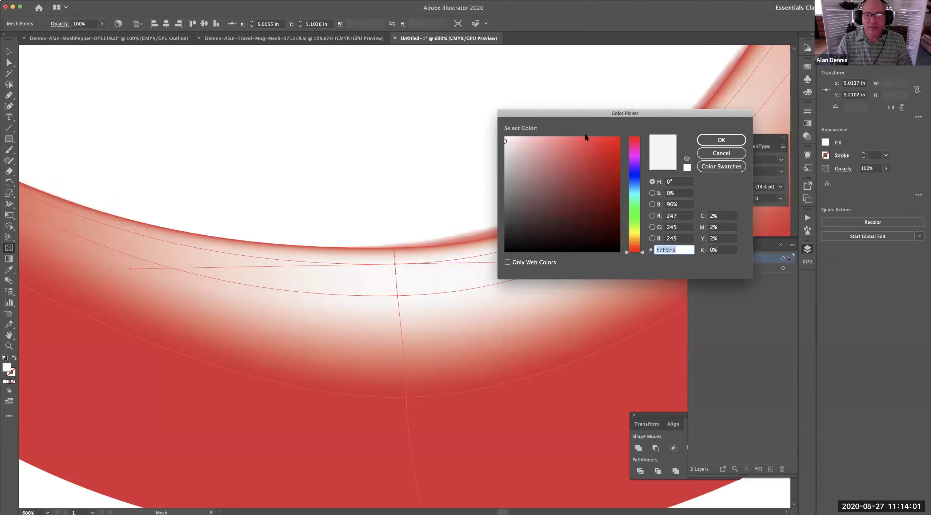
left_click_drag(597, 141, 587, 141)
left_click(722, 139)
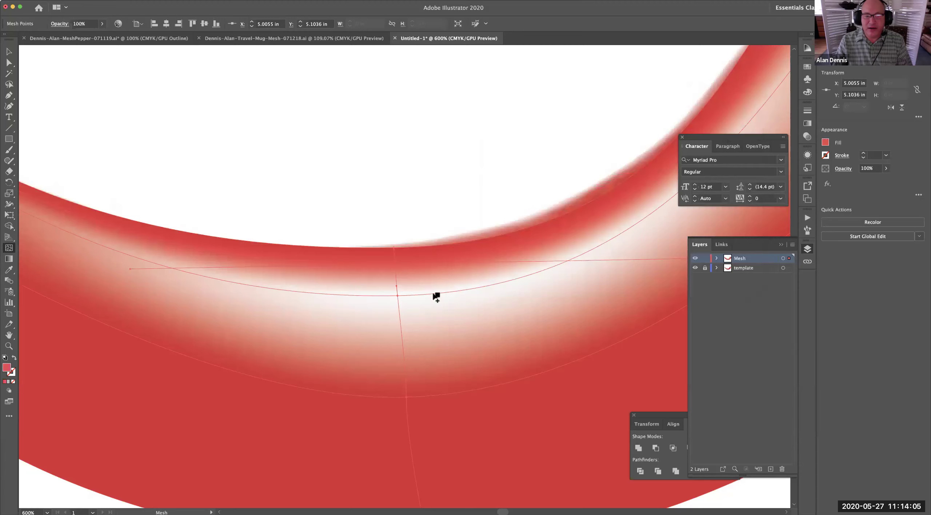
Step: Select the highlight line's mesh point near the tip and fill it with the pale colour sampled from the highlight at the pepper's middle
left_click(398, 314, "alt+super")
left_click(397, 304, "alt+super")
left_click_drag(453, 258, 405, 286)
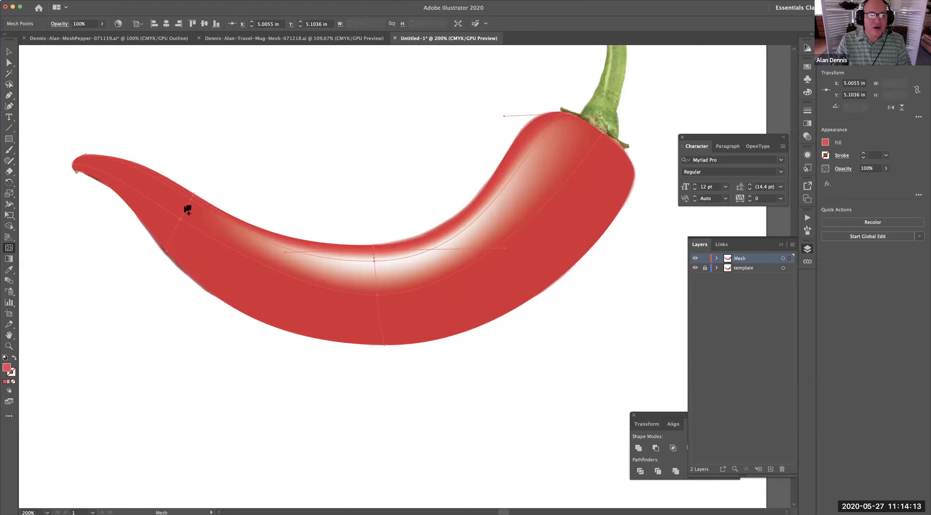
left_click_drag(189, 200, 188, 204)
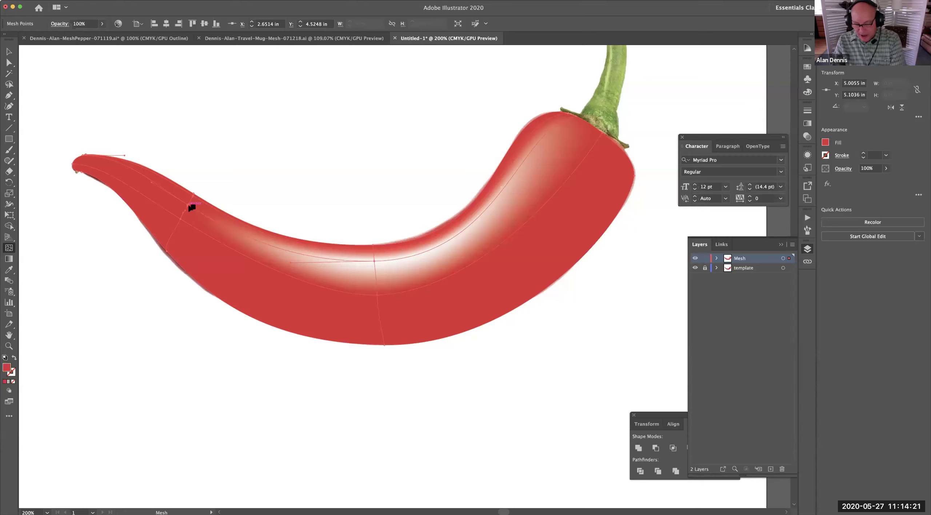
key("a")
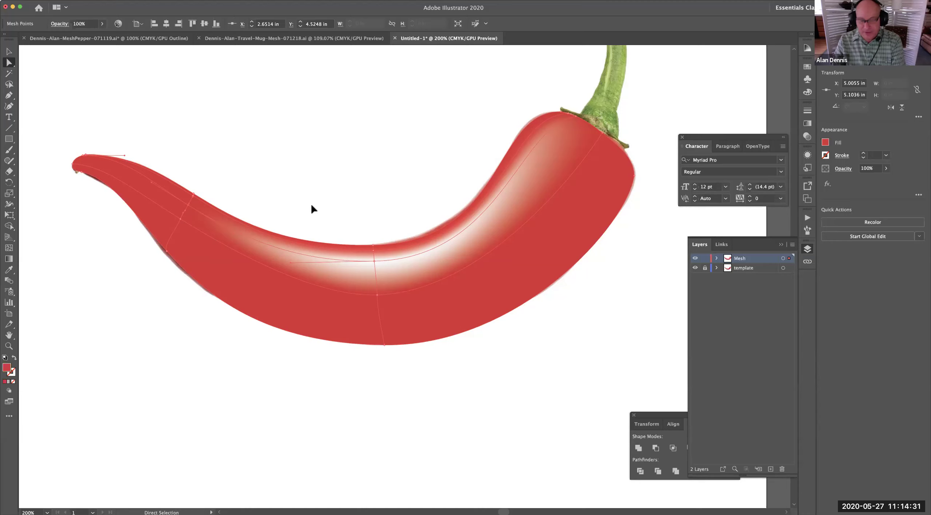
key("i")
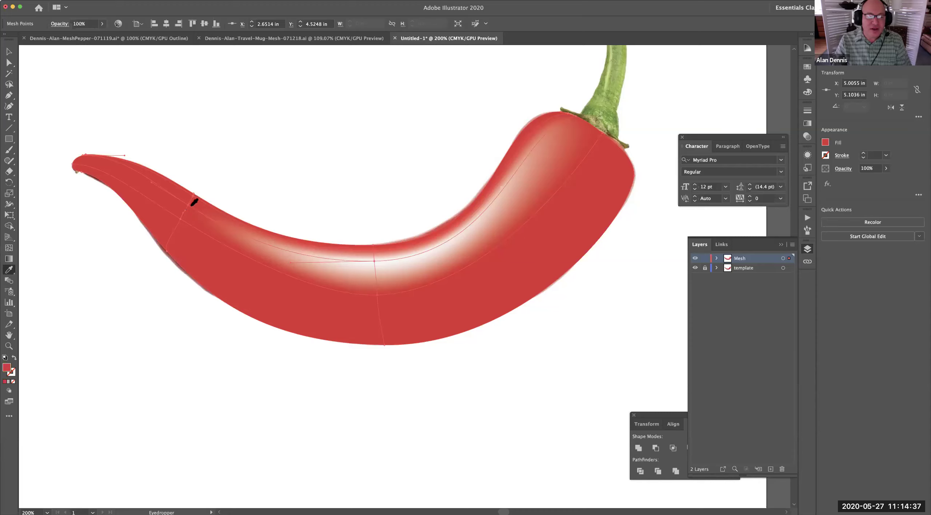
key("super")
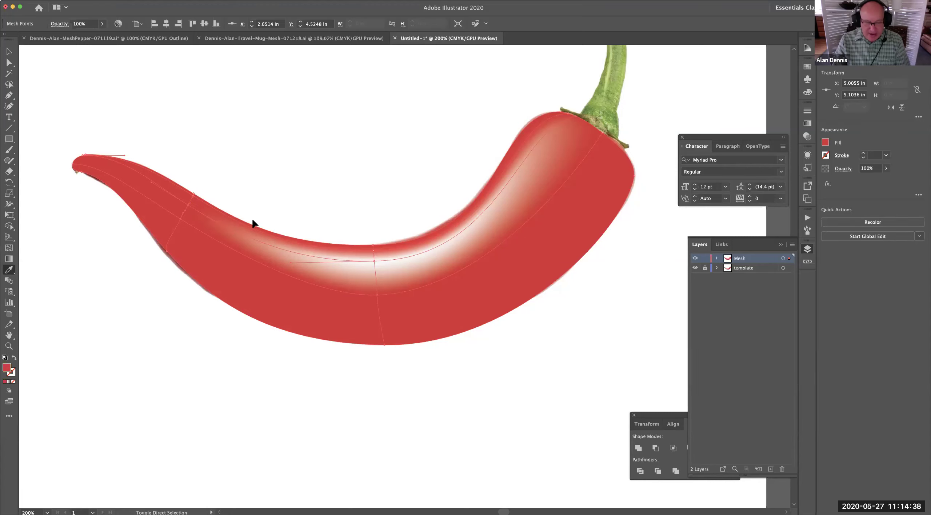
left_click(277, 228, "super")
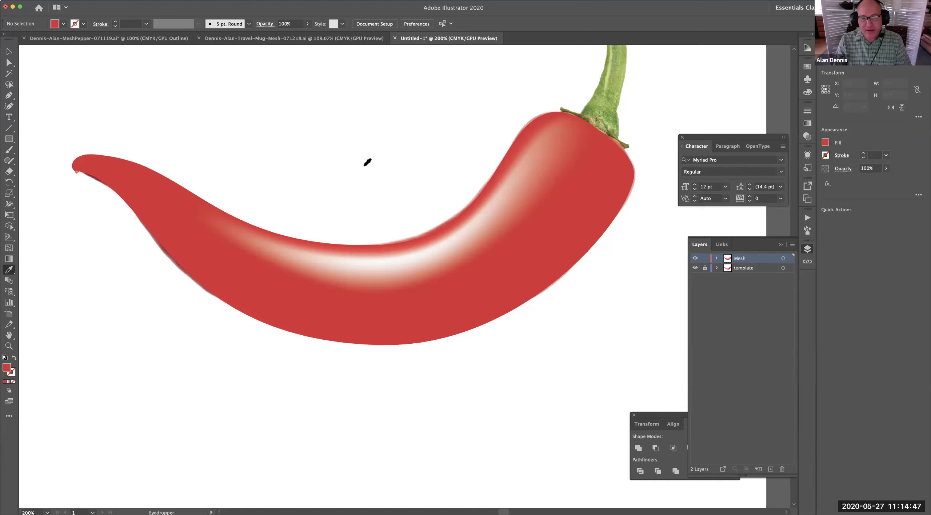
key("super")
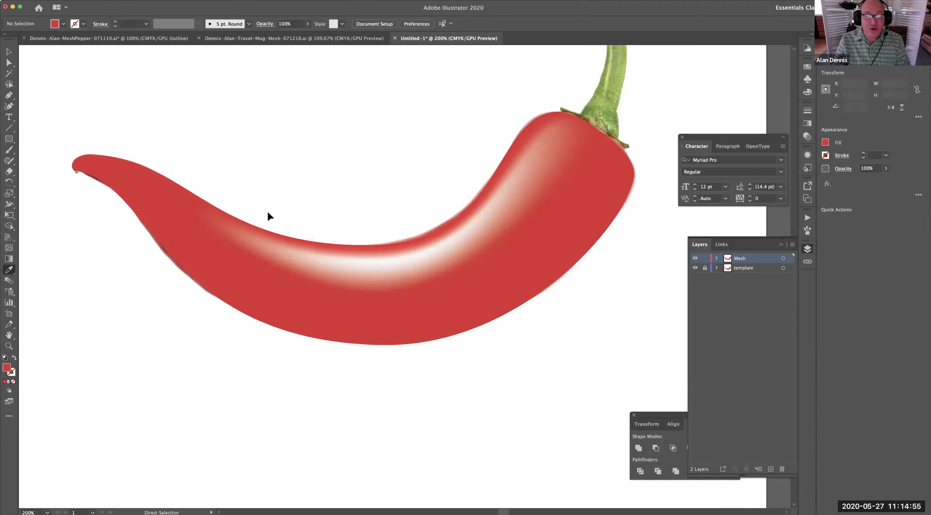
left_click(188, 206)
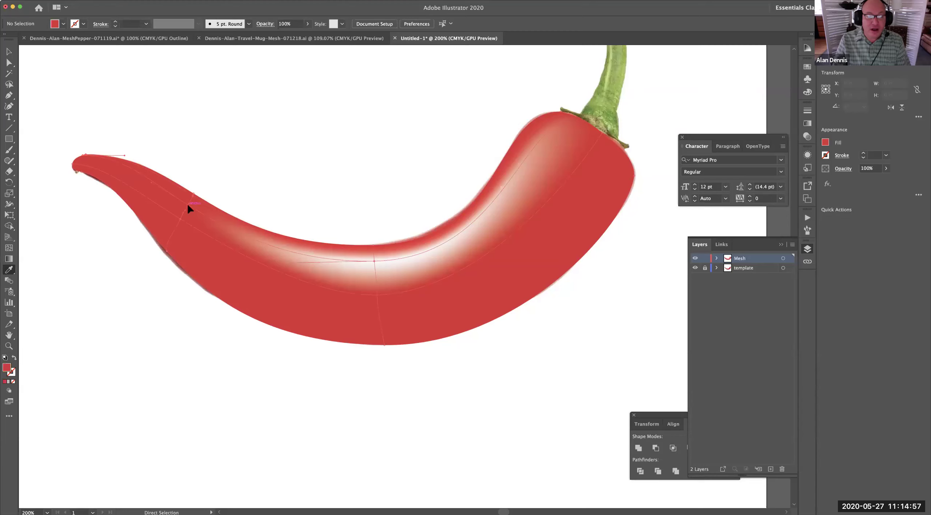
key("i")
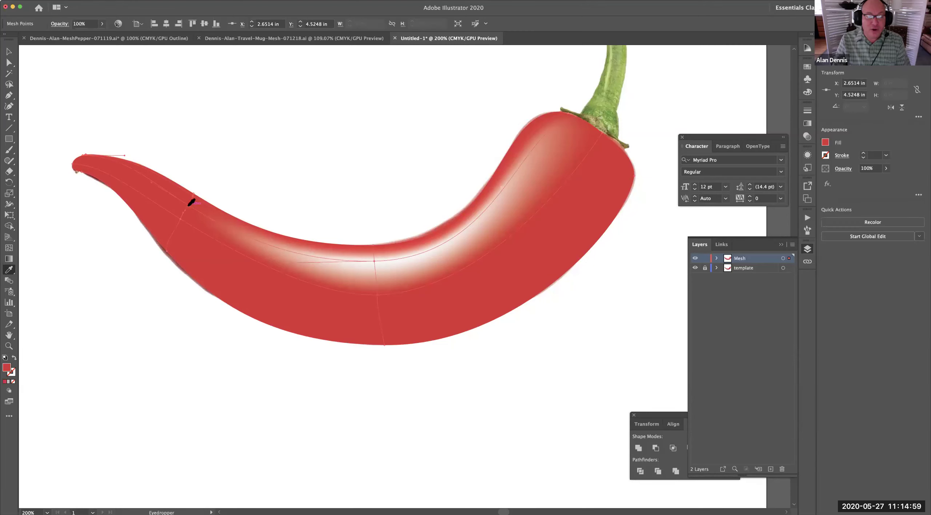
left_click(369, 266)
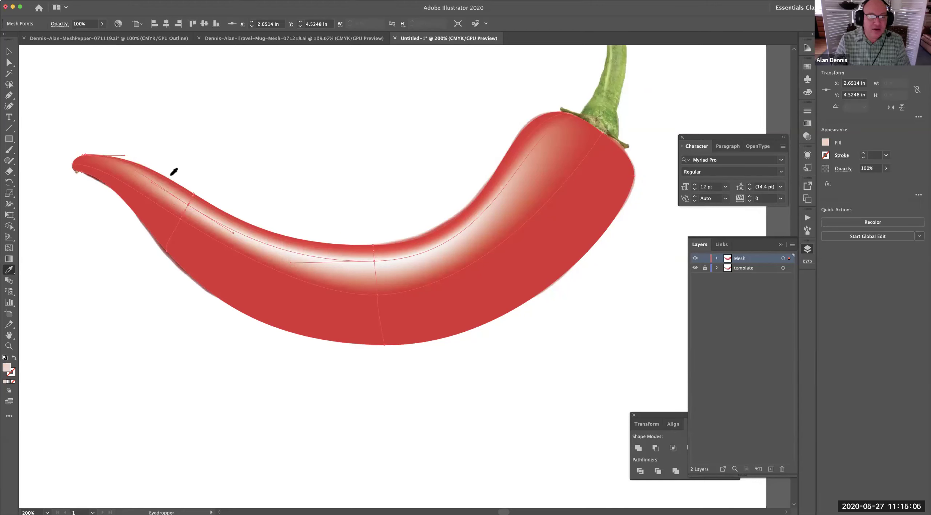
Step: Add two crossing mesh lines at the stem end of the highlight and fill the outermost line's highlight point with the sampled body red
key("u")
left_click(555, 128)
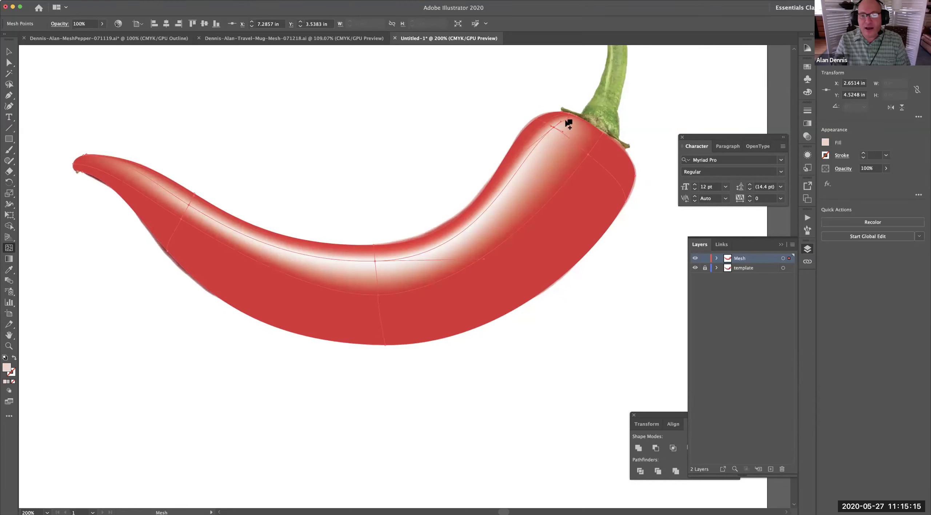
left_click(566, 121)
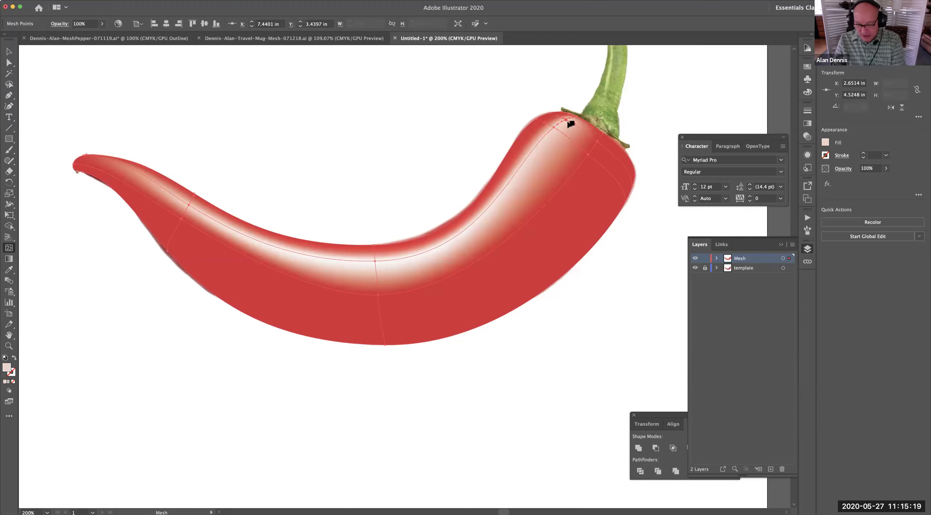
key("i")
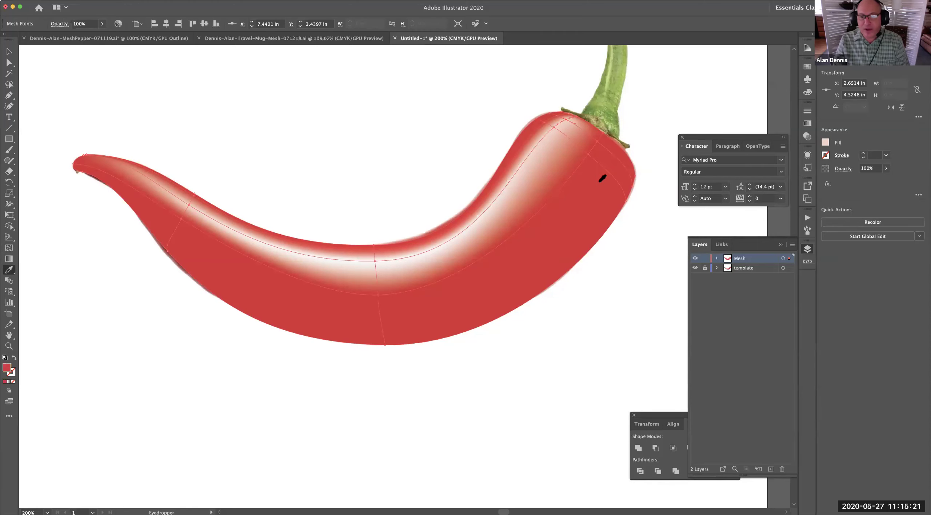
left_click(599, 181)
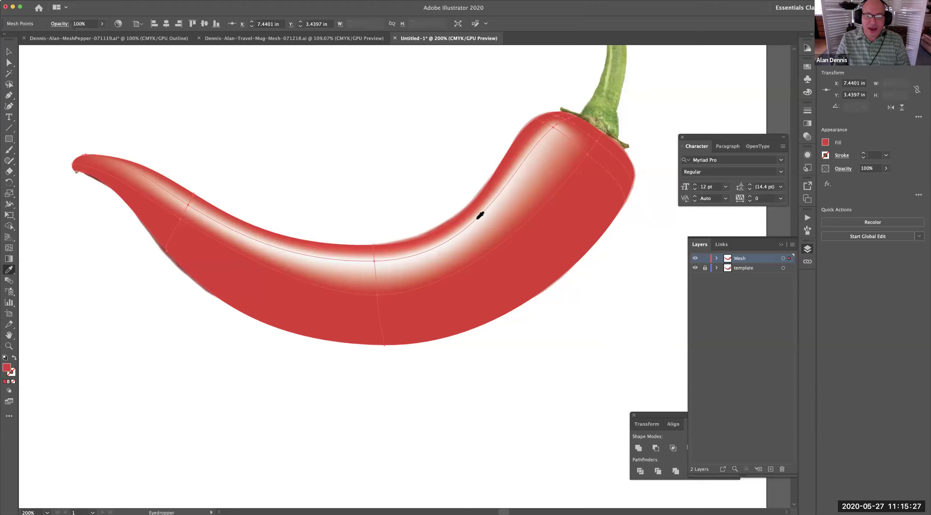
Step: Add a crossing mesh line through the highlight at the bend between the pepper's middle and the stem end
key("u")
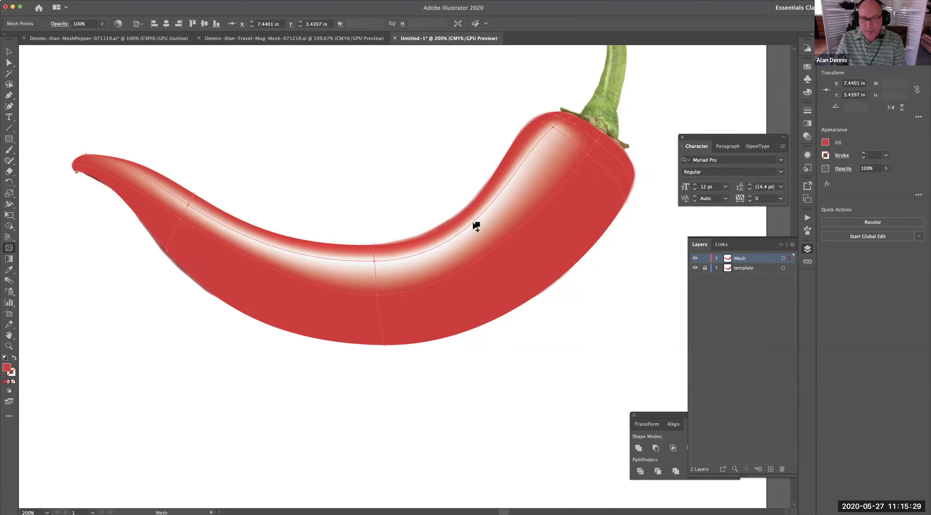
left_click(473, 227)
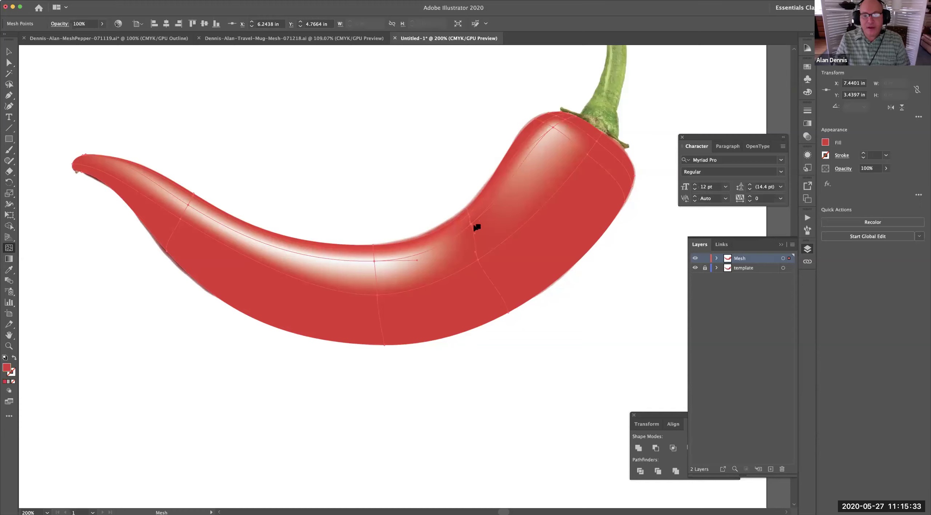
left_click(473, 228)
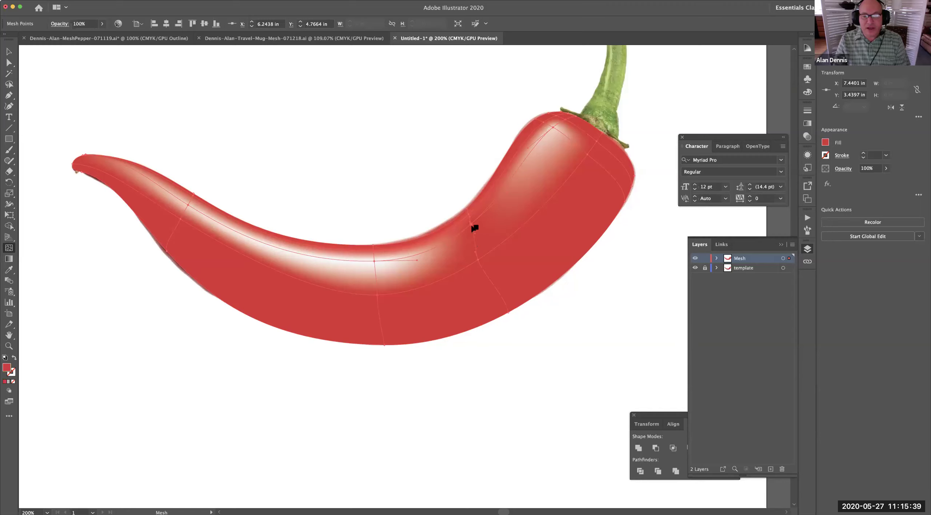
Step: Try the stem's green on the bend's highlight point, undo it, and sample a pale pink from the upper highlight instead
key("i")
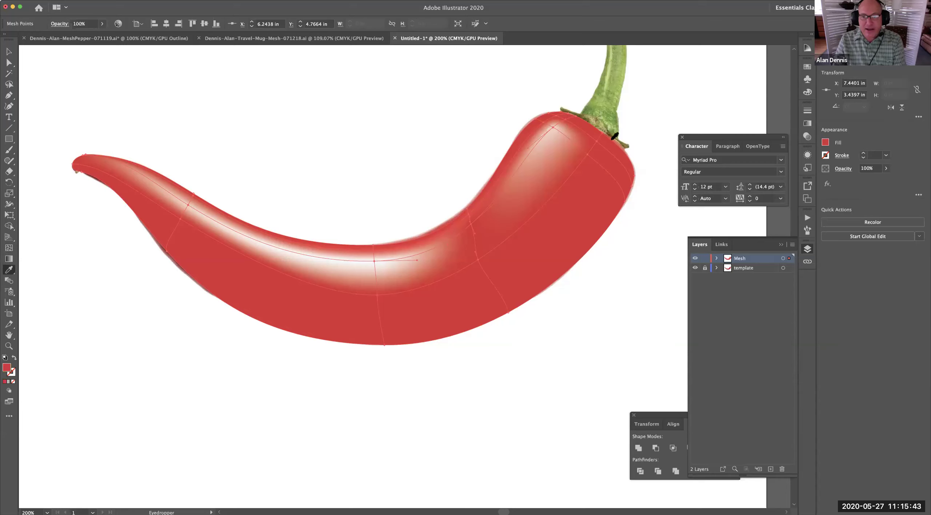
left_click(615, 95)
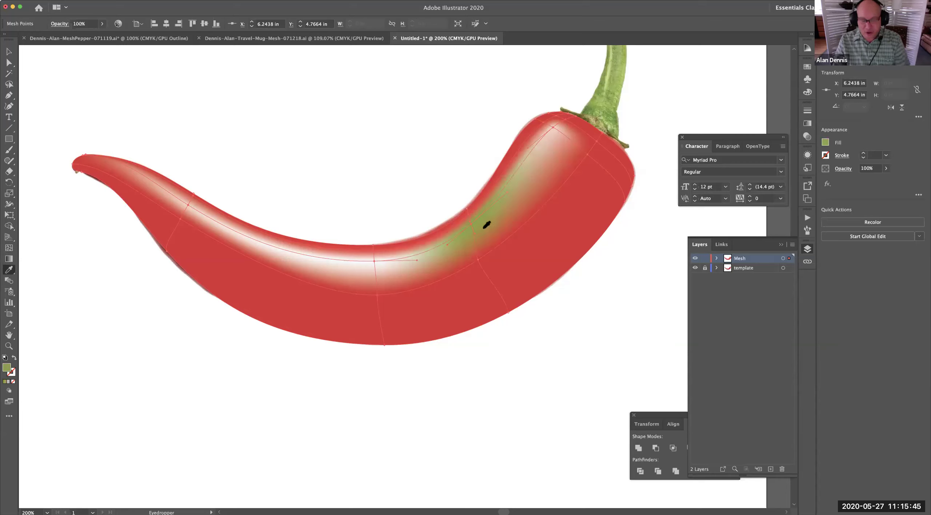
key("super+z")
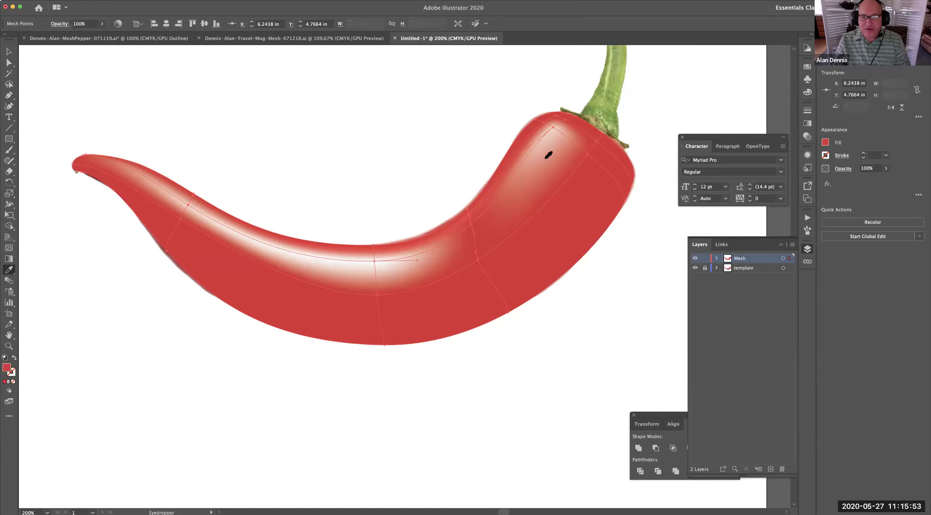
left_click(529, 172)
Step: Set the fill of the highlight mesh point near the stem end to the near-white F9F7F7
key("super")
left_click(553, 126, "super")
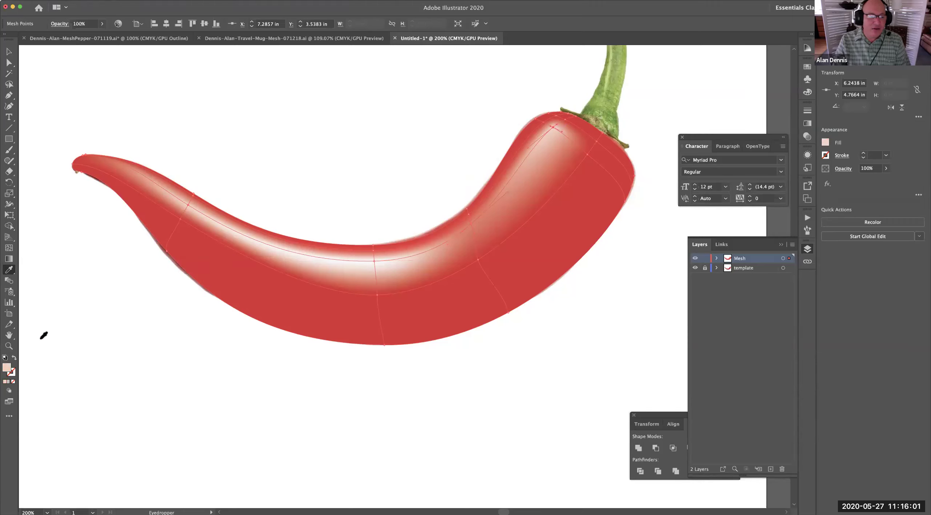
double_click(6, 369)
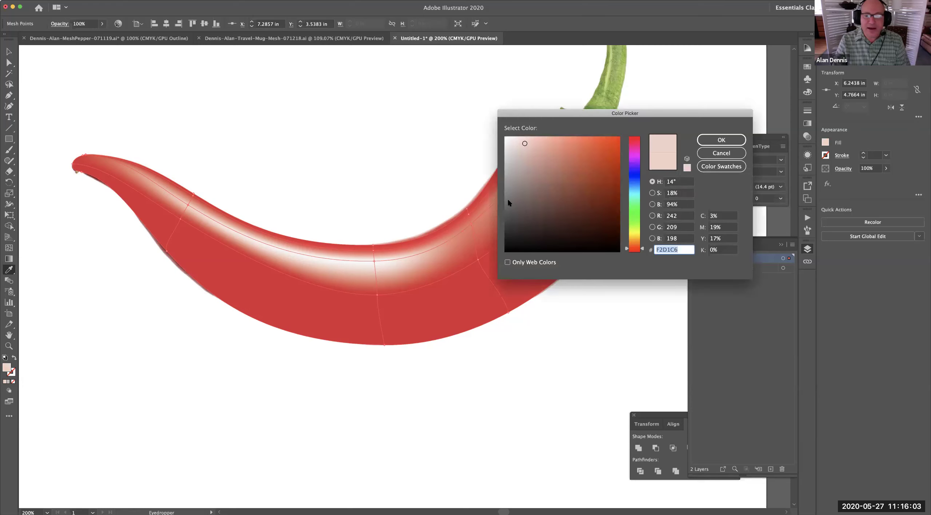
left_click(506, 137)
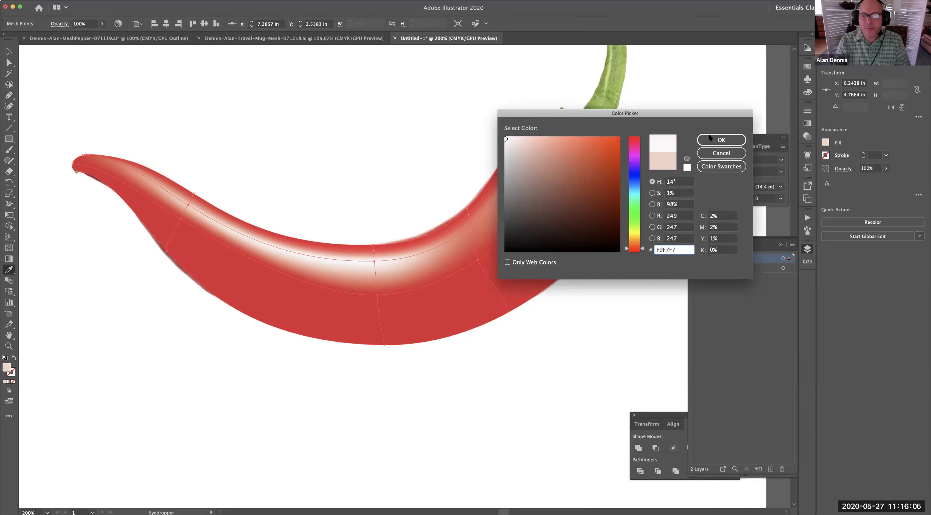
left_click(721, 140)
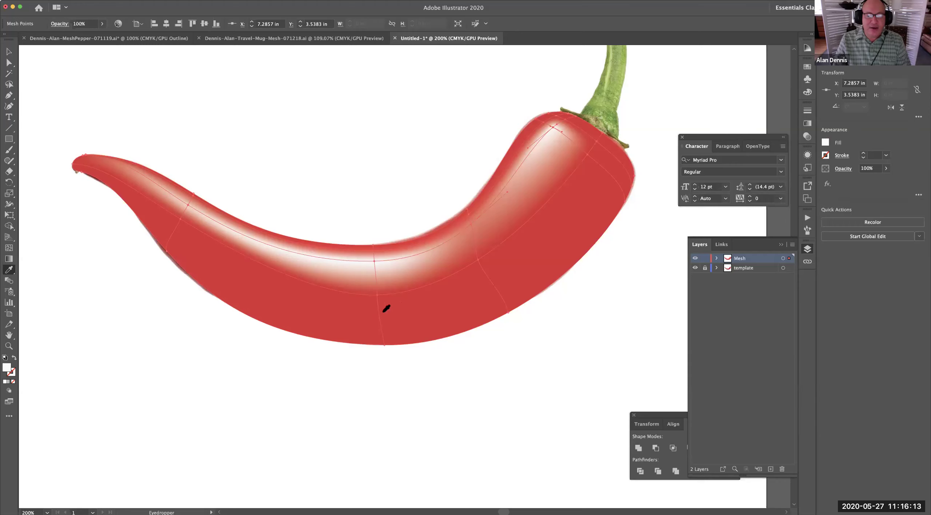
Step: Add a lengthwise mesh line between the middle line and the lower edge, and fill its new point with the sampled body red
key("u")
left_click(379, 312)
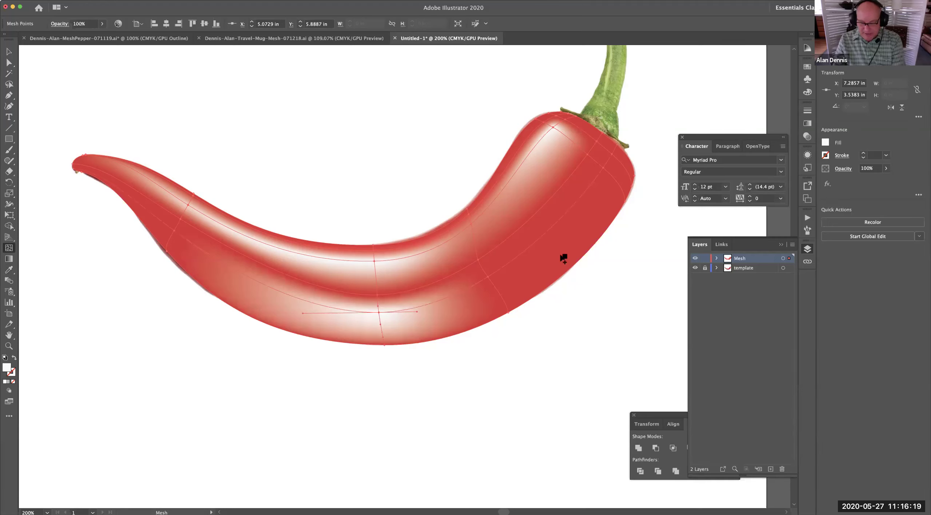
key("i")
left_click(386, 312)
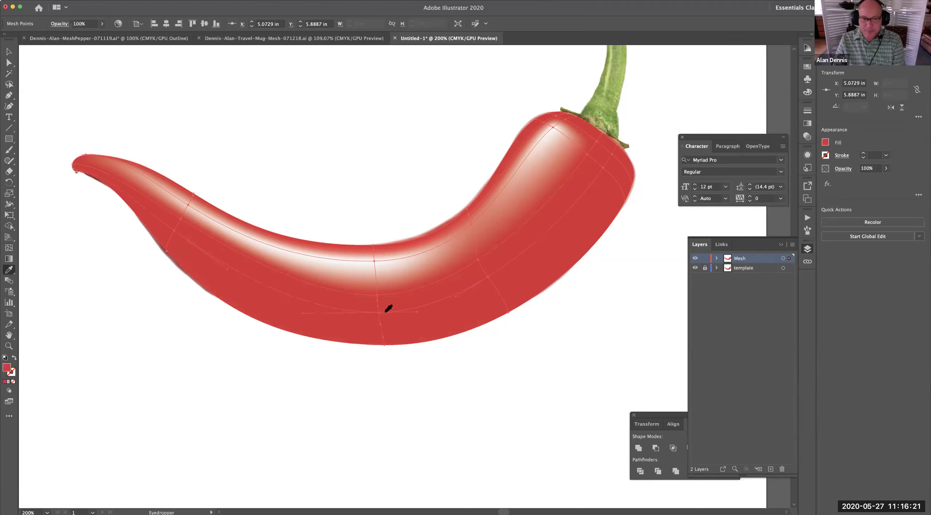
Step: Set the fill of the new mesh point in the lower middle of the pepper to the darker red 9E1E28
double_click(6, 368)
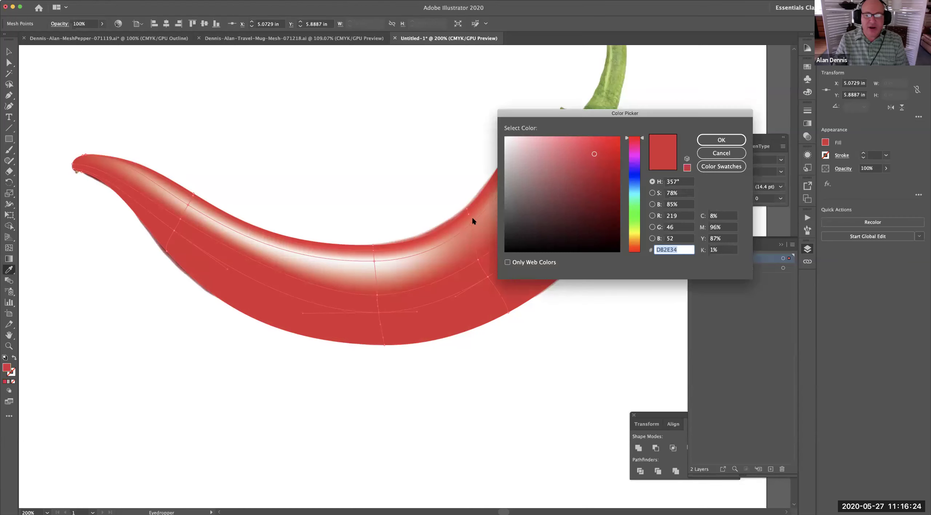
left_click(598, 181)
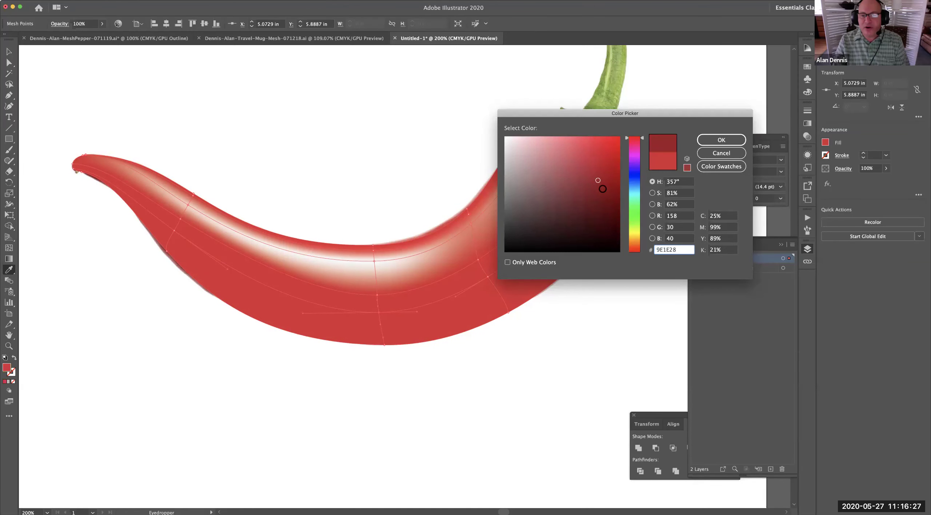
left_click(704, 140)
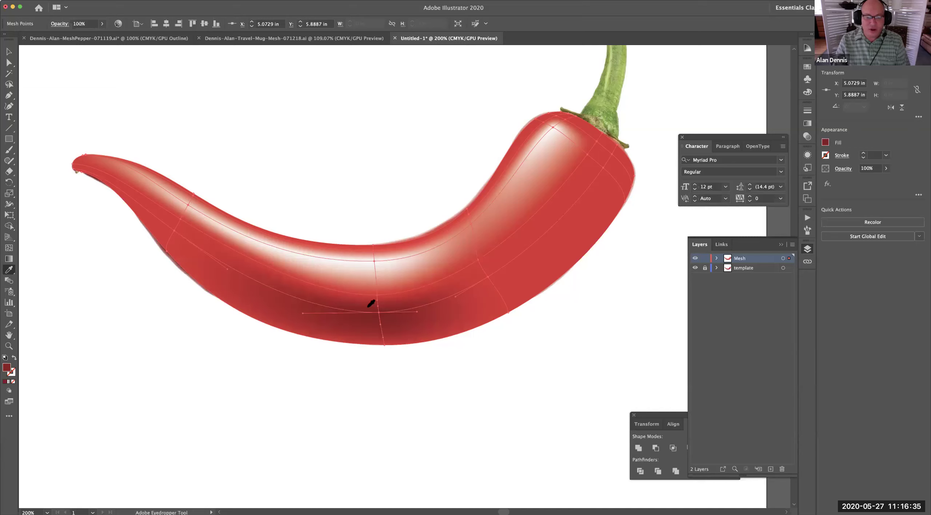
Step: Fill the neighbouring points on the lower lengthwise mesh line, toward the tip and stem, with the sampled dark red, then deselect the mesh
key("super")
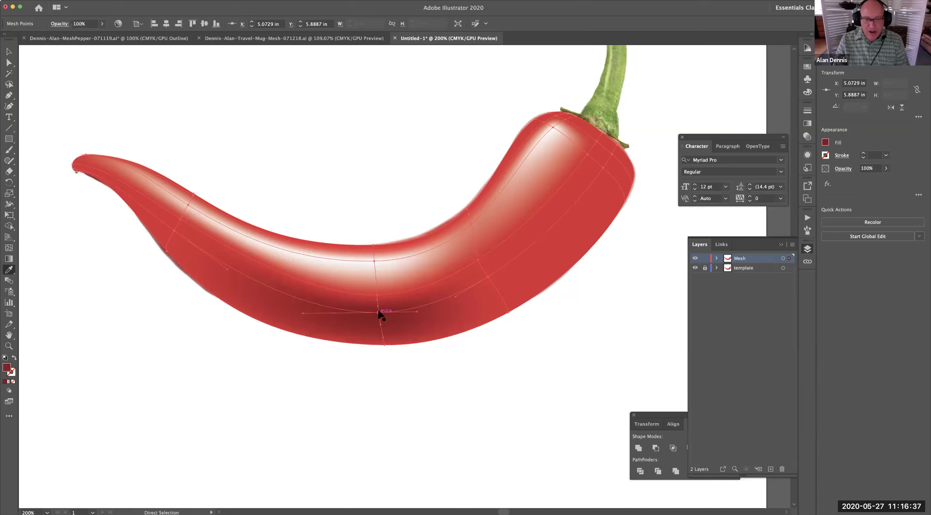
left_click(489, 277)
scroll(490, 280, "left", 1)
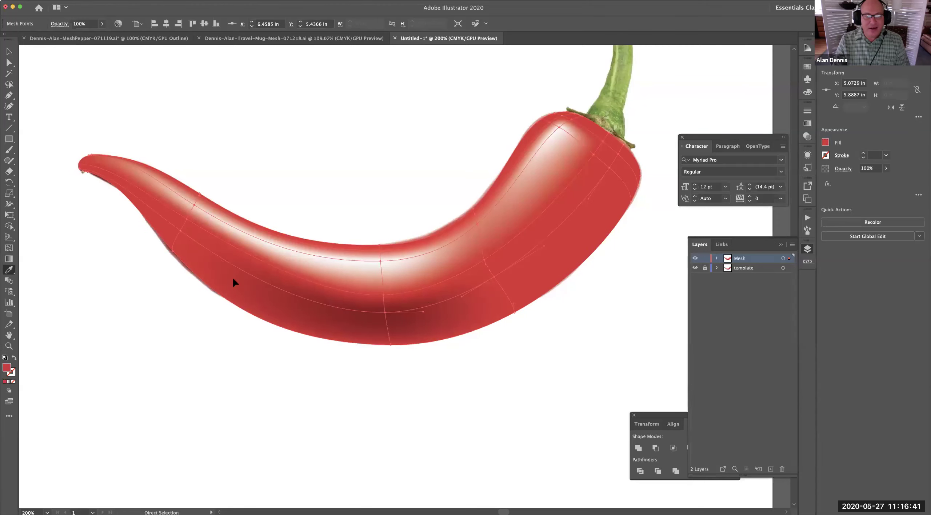
left_click(181, 231)
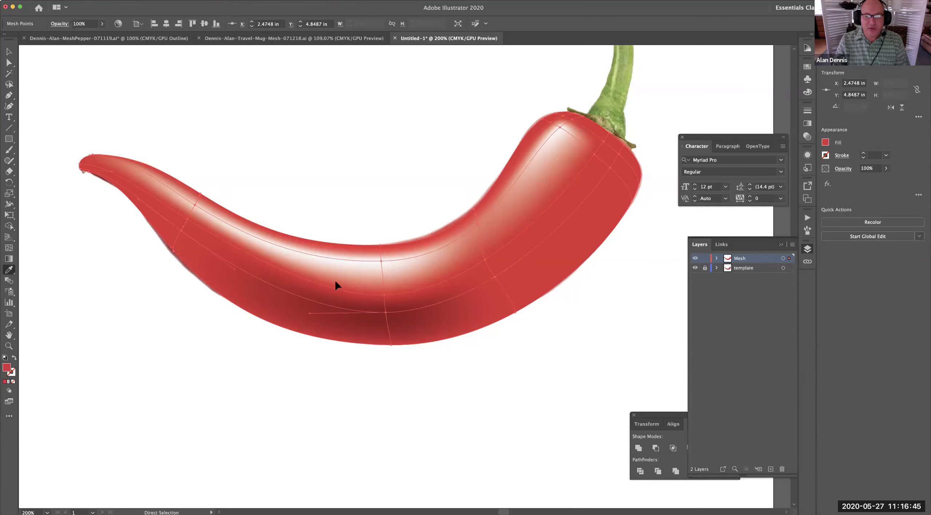
key("super+a")
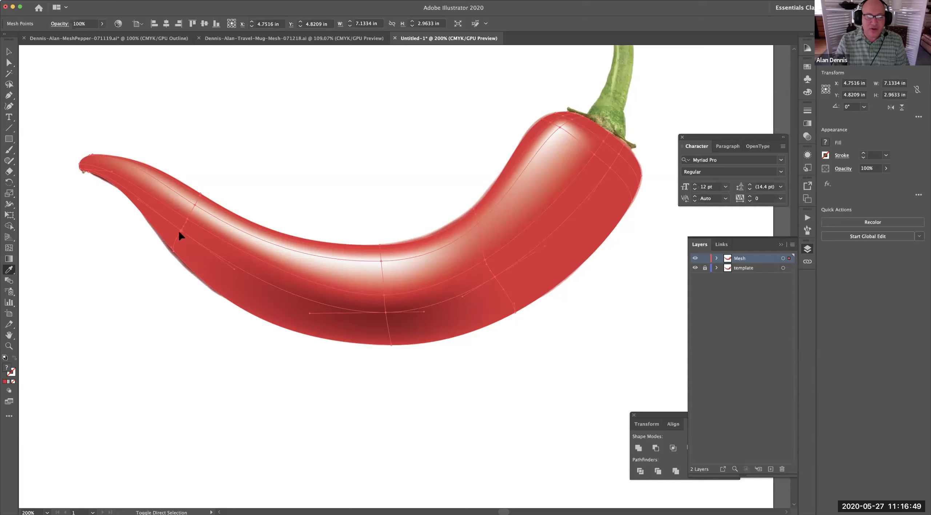
left_click(393, 315)
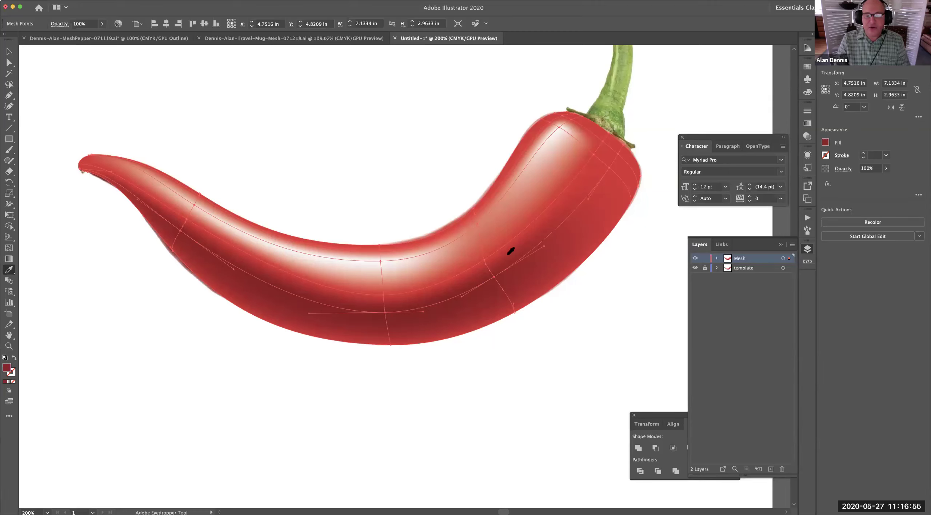
left_click(495, 339, "super")
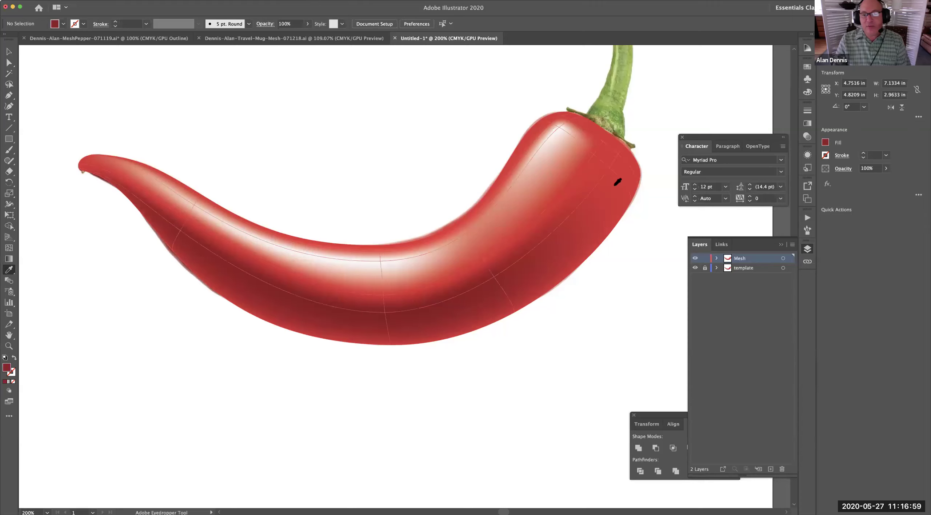
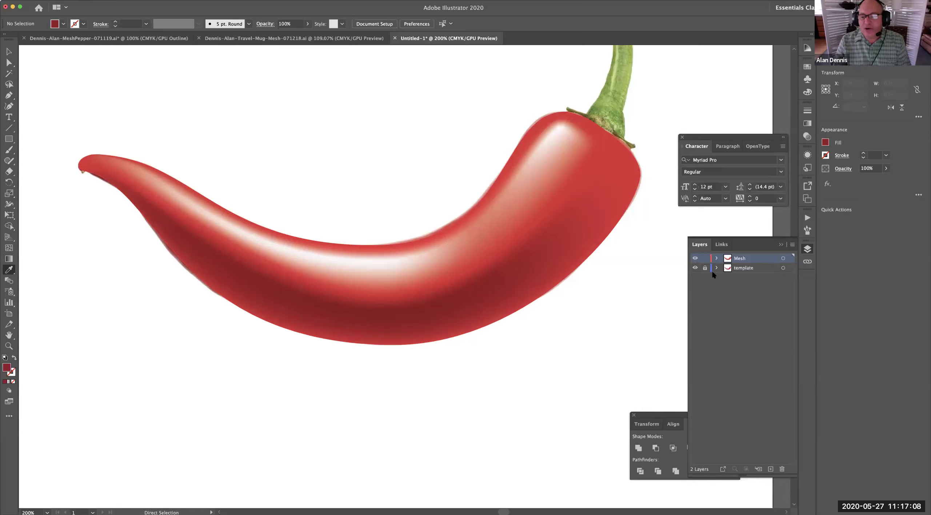
Step: Show the Mesh layer in outline view and select mesh points along the pepper's edge beneath the stem
left_click(695, 258, "super")
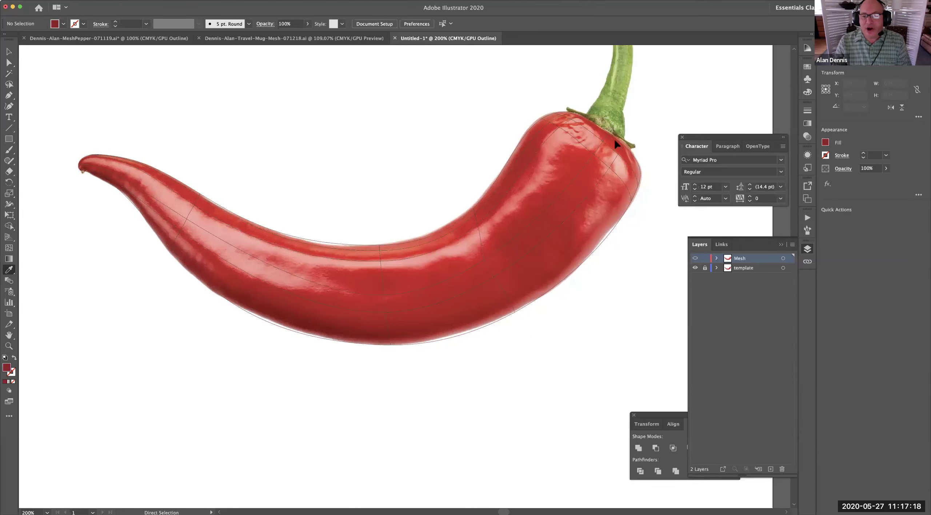
key("super+space")
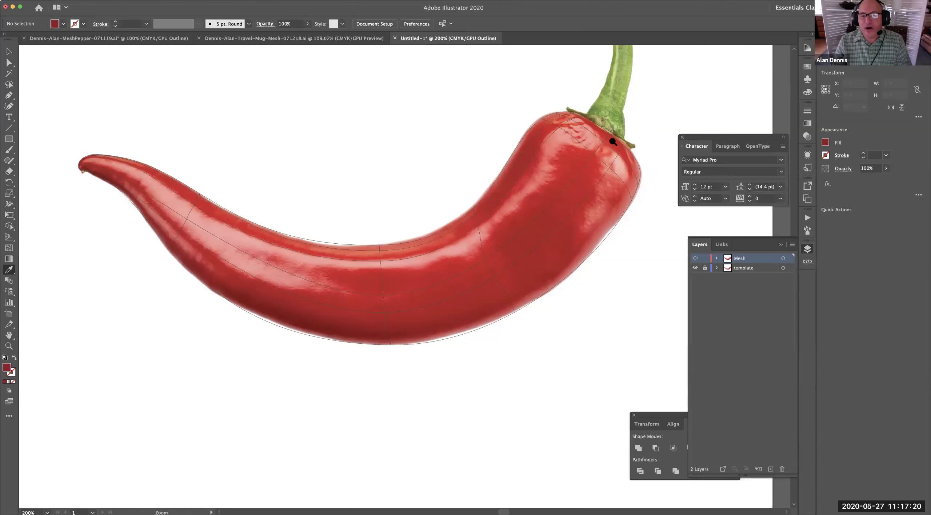
left_click(613, 141)
left_click(406, 285)
left_click(407, 286)
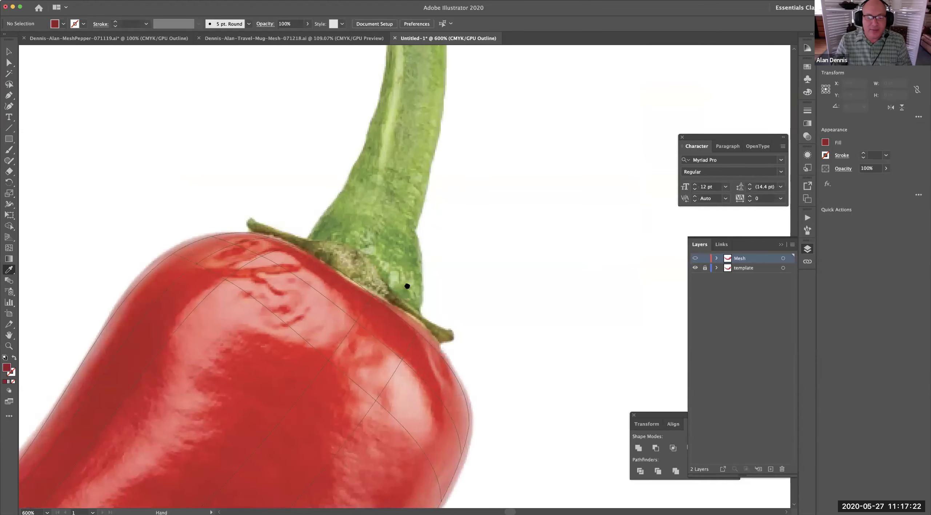
left_click_drag(407, 287, 540, 232)
left_click(510, 245)
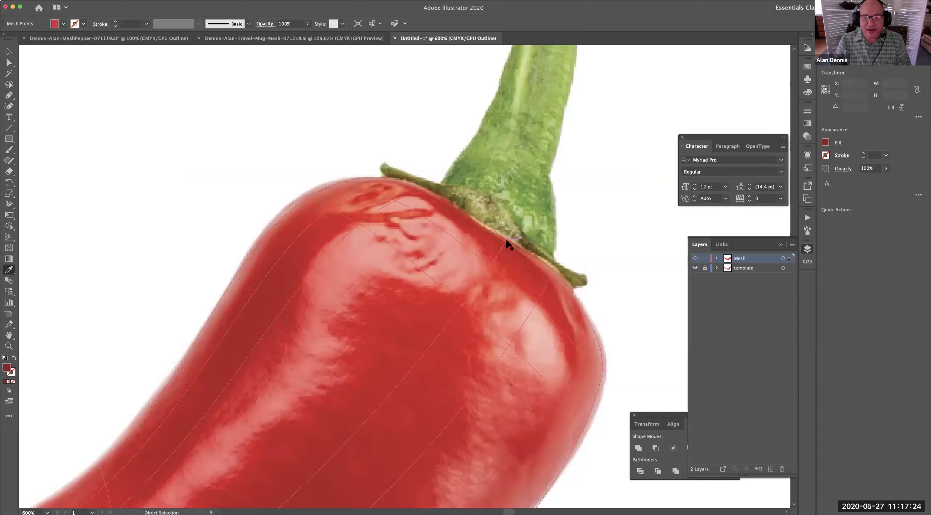
left_click(406, 188)
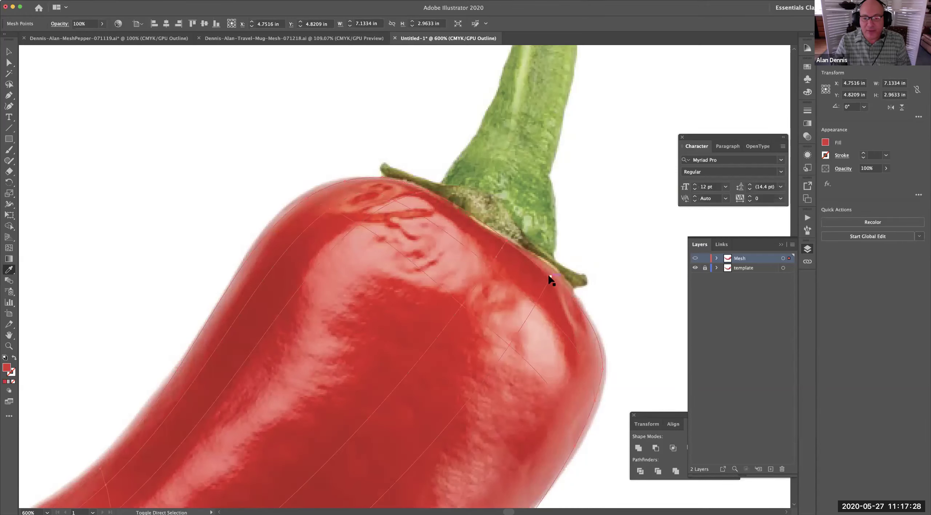
left_click(489, 269)
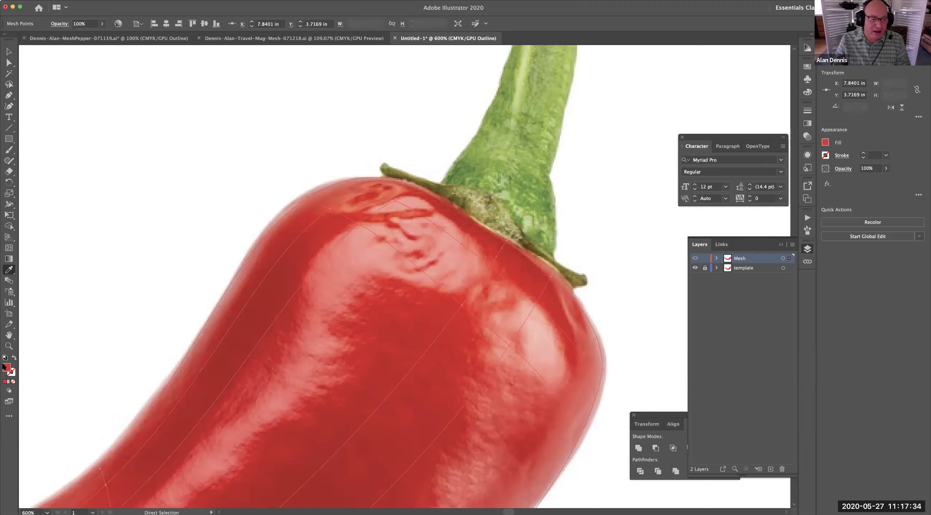
key("i")
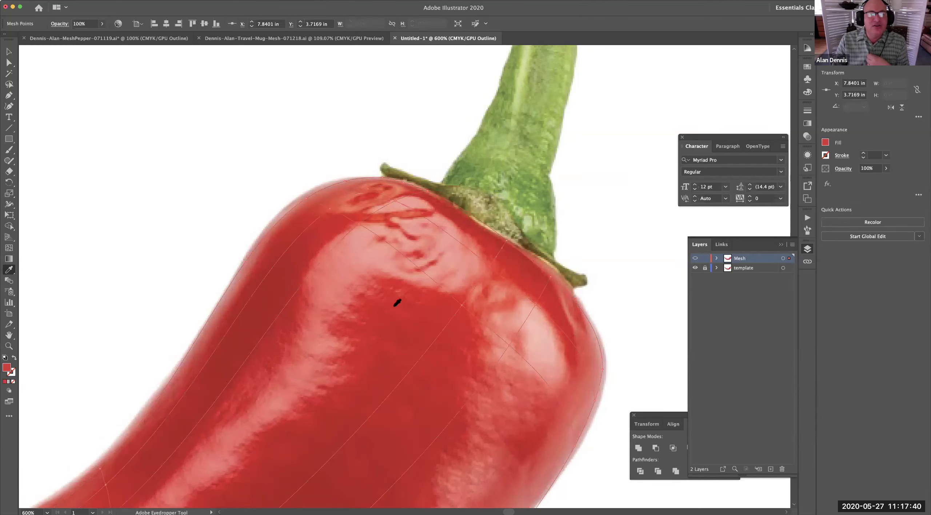
Step: Open the Navigator, enlarge its preview, and use it to magnify the pepper's stem end to 1200%
left_click(171, 0)
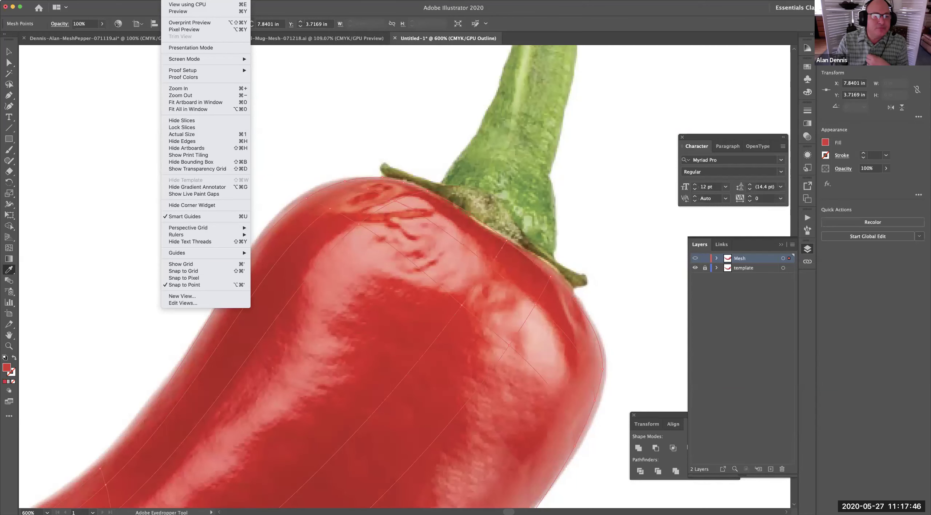
mouse_move(189, 0)
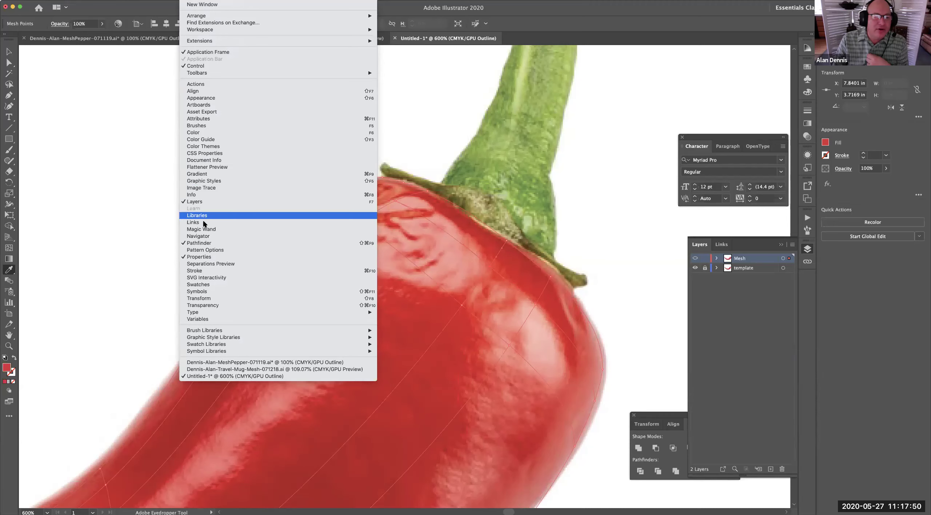
left_click(202, 235)
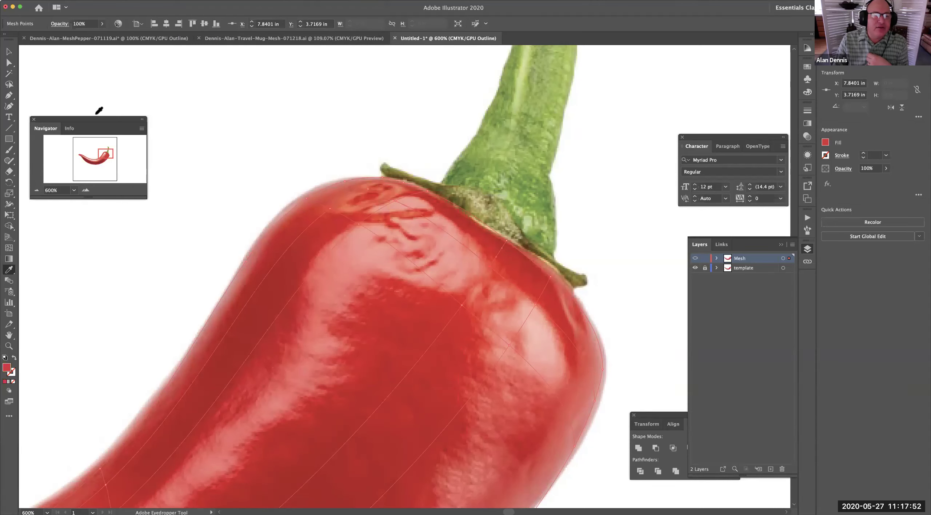
left_click_drag(88, 117, 82, 53)
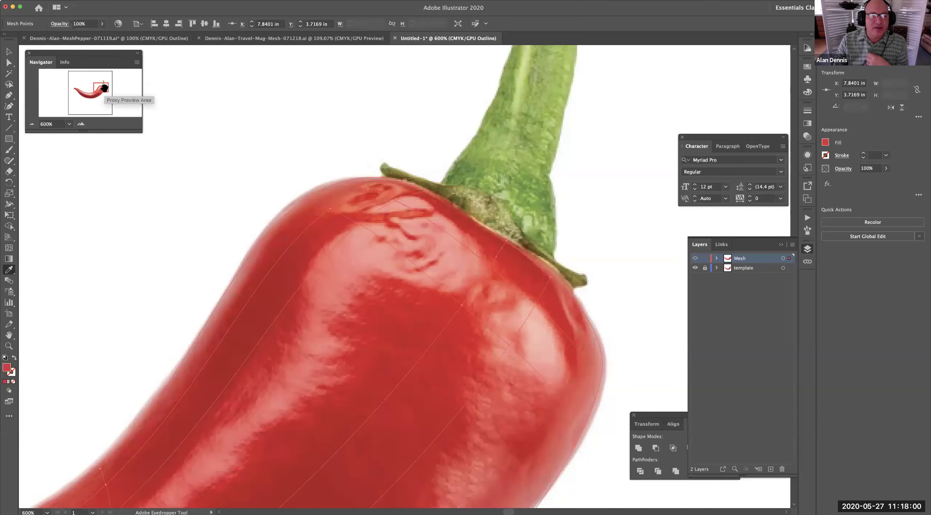
mouse_move(105, 89)
left_mouse_down()
mouse_move(79, 92)
mouse_move(100, 91)
left_mouse_up()
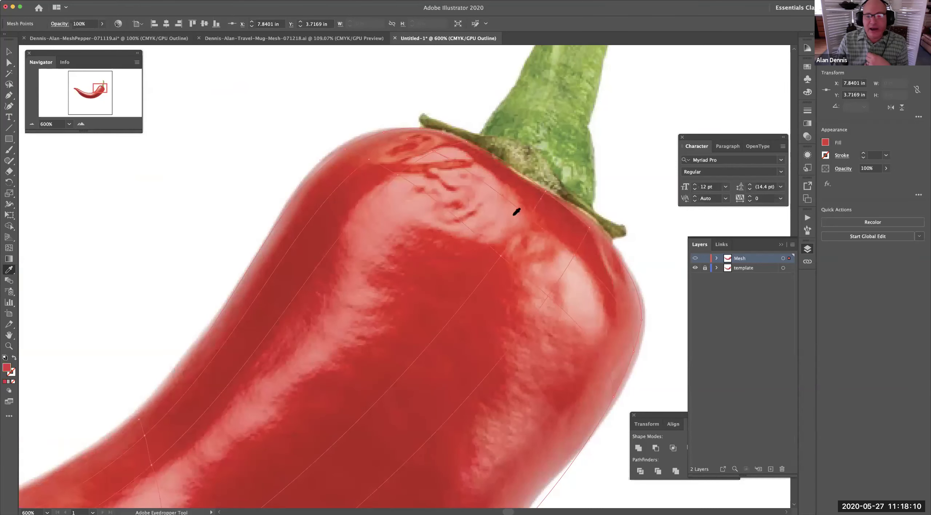
left_click_drag(140, 130, 298, 270)
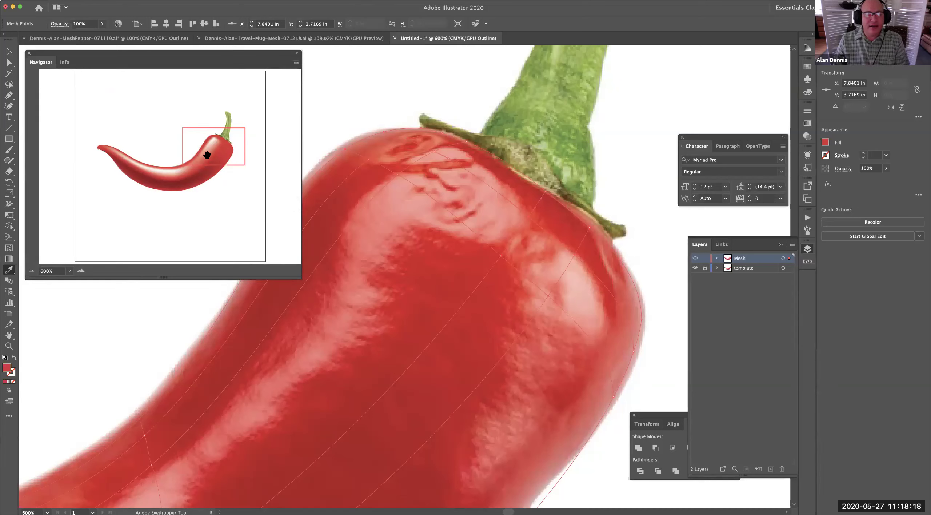
left_click(69, 271)
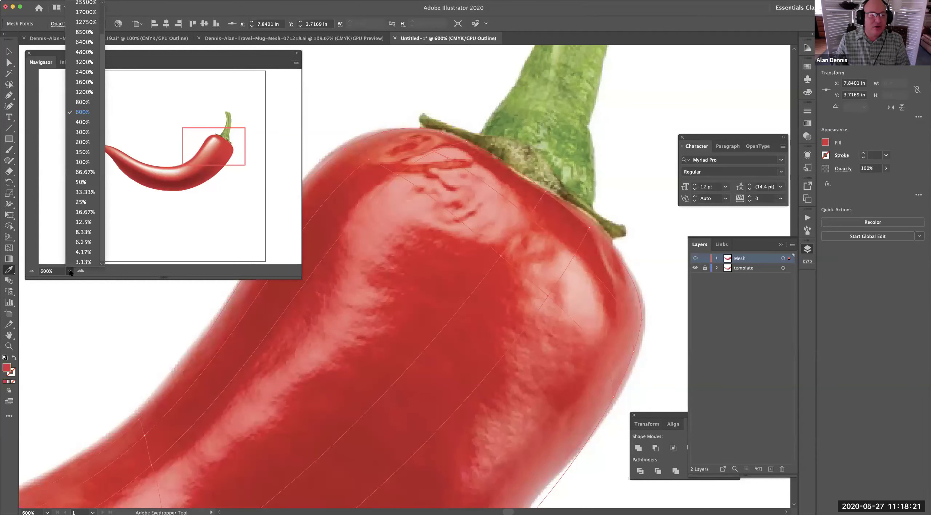
left_click(83, 93)
left_click_drag(568, 149, 505, 318)
left_click_drag(585, 284, 571, 270)
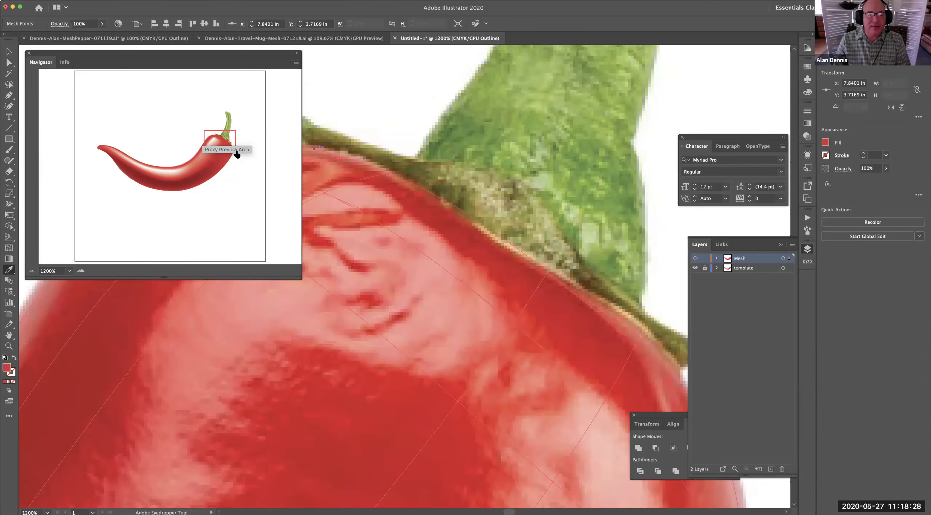
left_click_drag(300, 277, 262, 292)
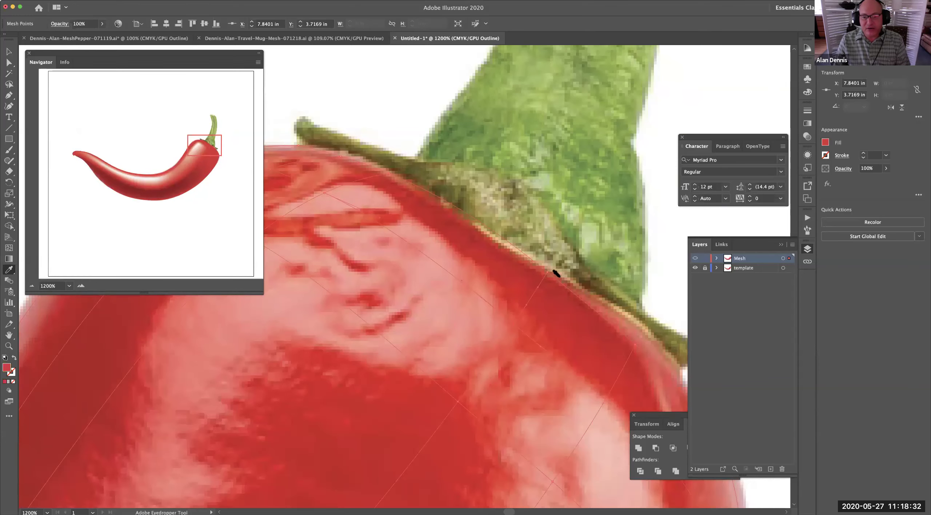
Step: Select the mesh points along the pepper's outer edge where it meets the stem cap
key("super")
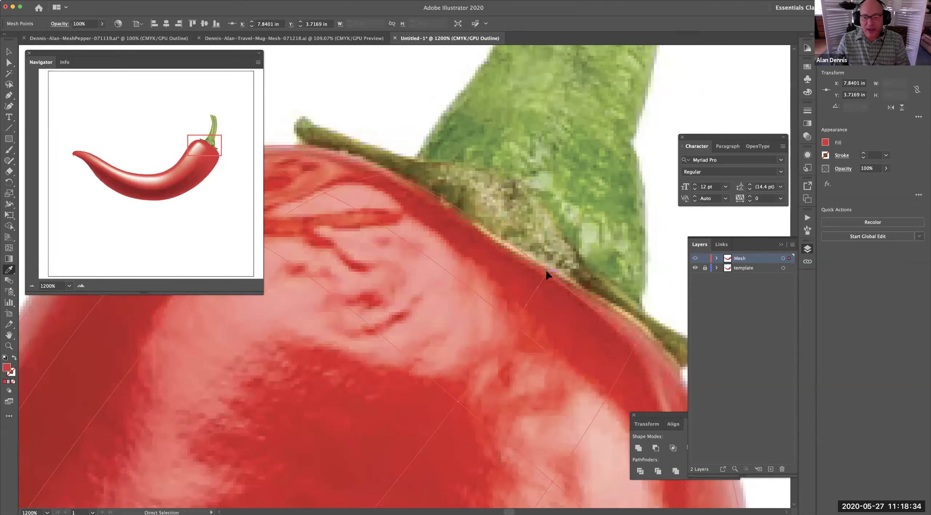
left_click(388, 176, "super")
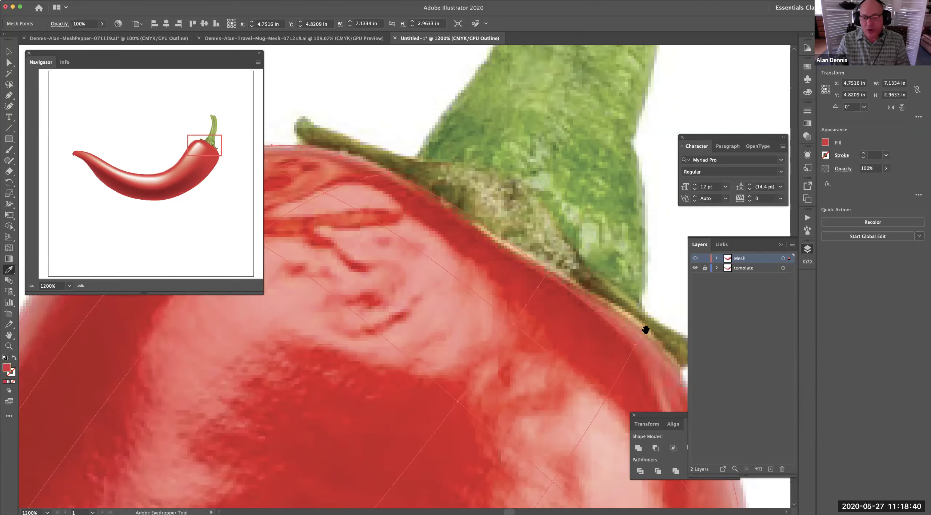
scroll(536, 233, "down", 5)
scroll(536, 233, "right", 5)
left_click(529, 246, "shift")
key("i")
scroll(524, 215, "down", 4)
scroll(524, 214, "right", 3)
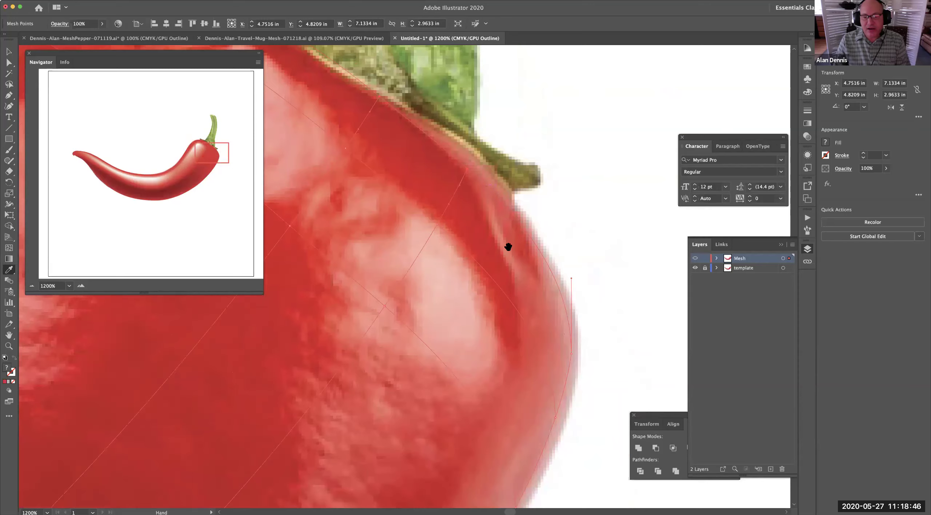
Step: Fill the selected edge points beneath the stem with the deep red 7C131B and return the Mesh layer to preview
scroll(651, 395, "up", 4)
scroll(651, 395, "left", 4)
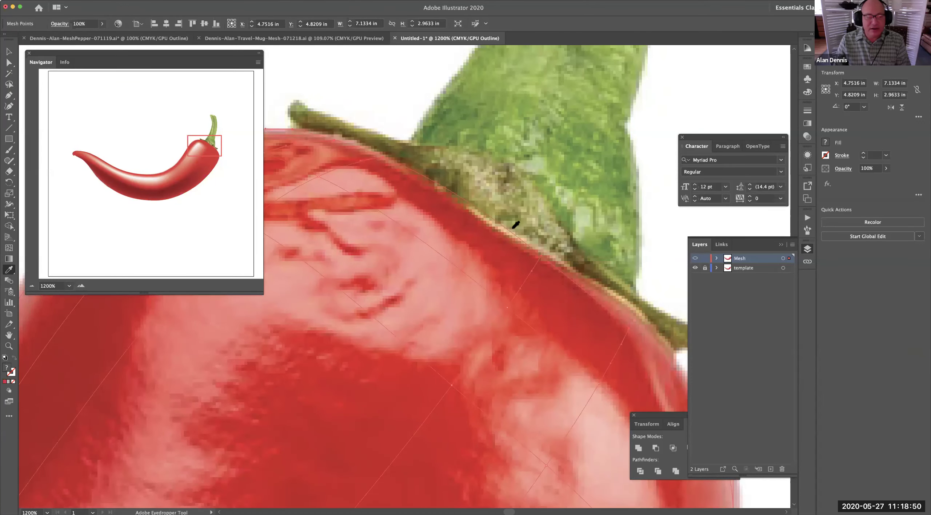
left_click(6, 368)
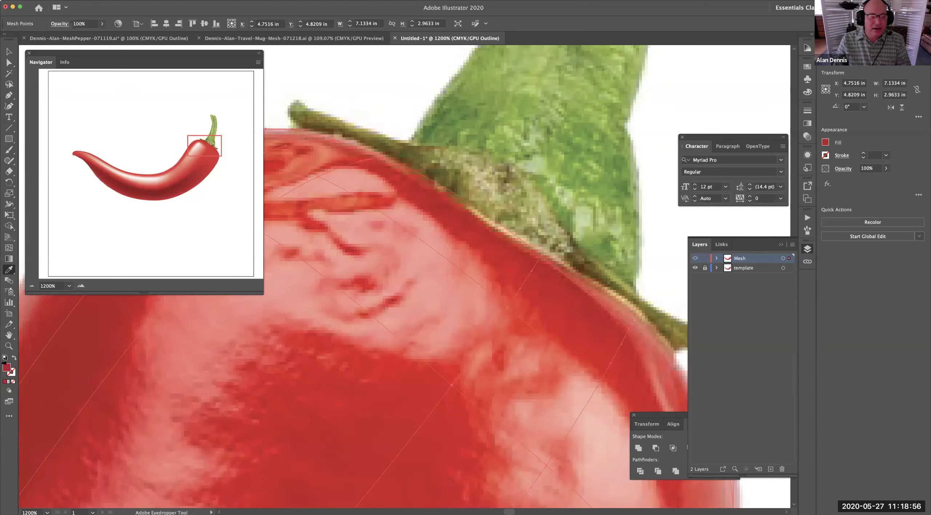
double_click(6, 368)
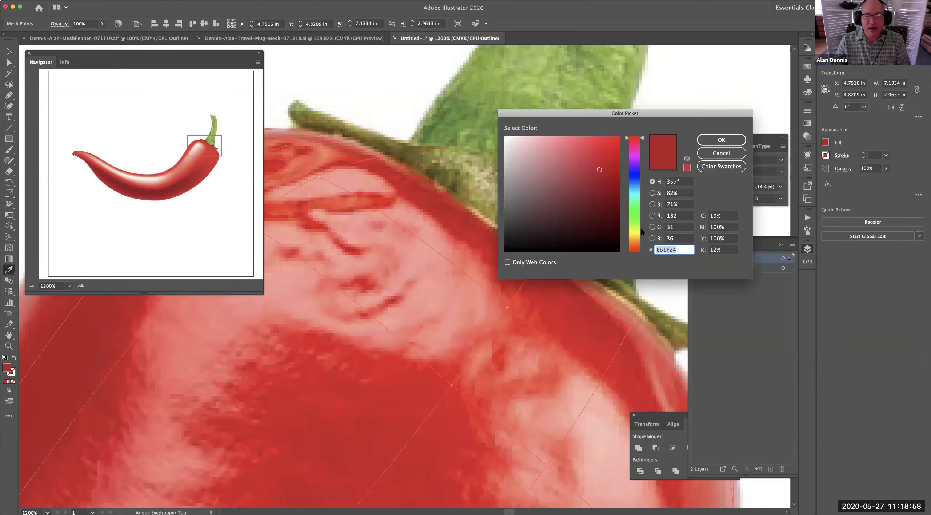
left_click(603, 194)
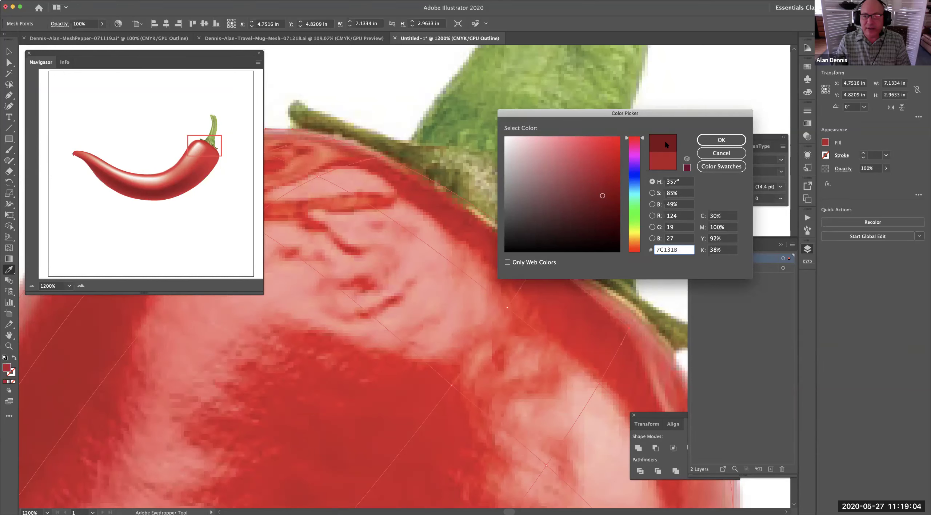
left_click(721, 140)
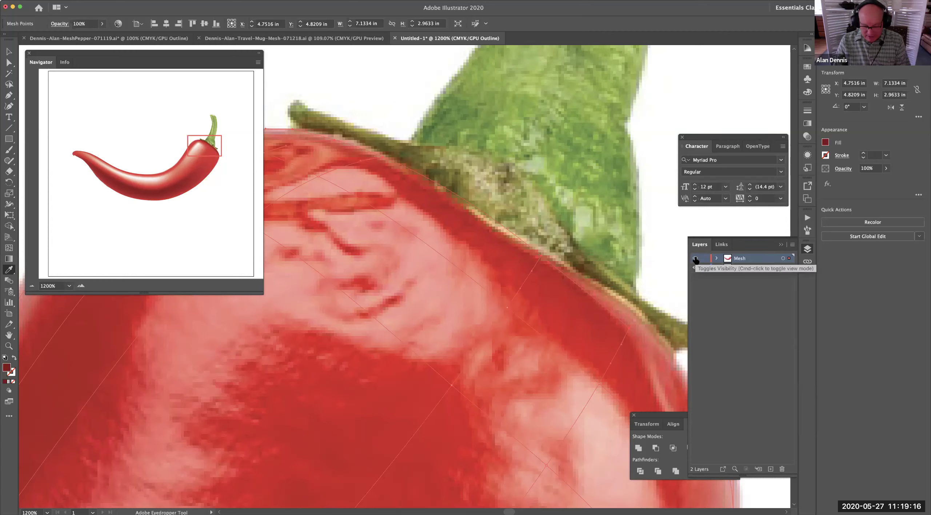
key("super+y")
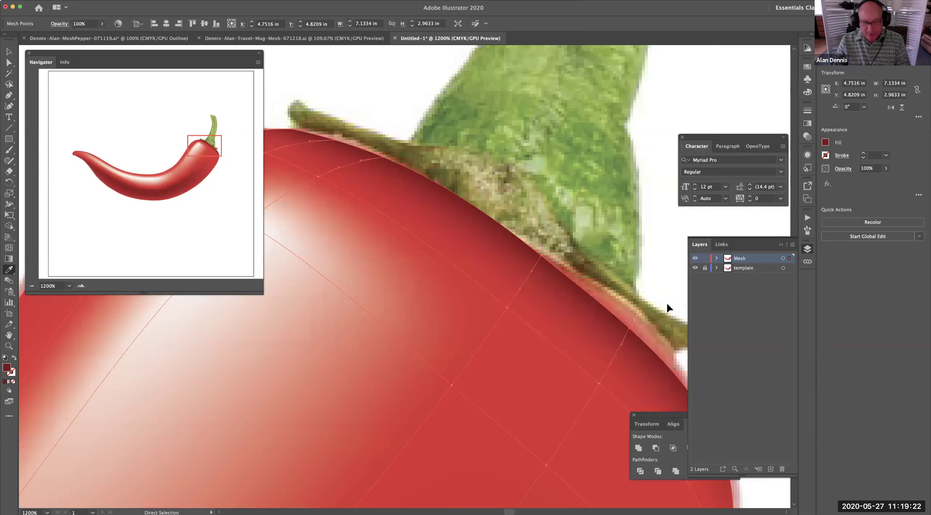
Step: Try a lighter red from the photo on the selected edge mesh points beneath the stem, with the Mesh layer back in preview
key("super+y")
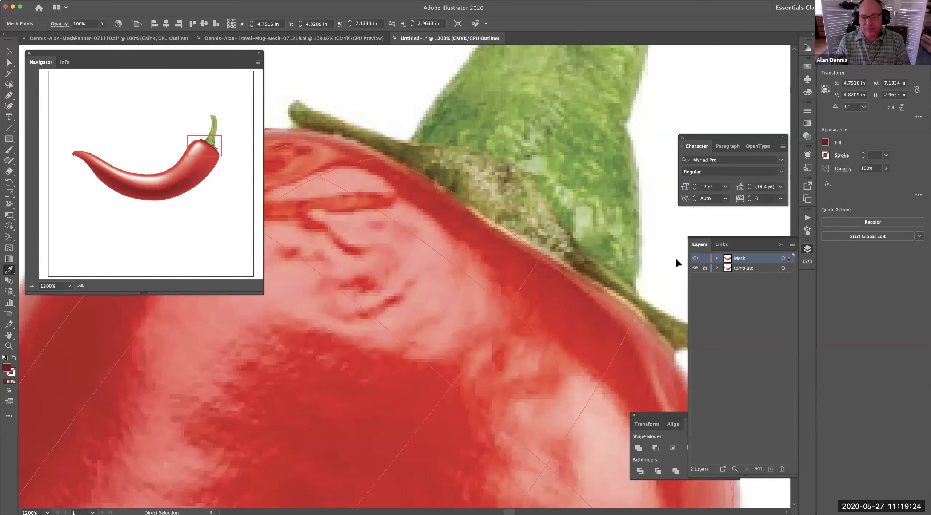
key("super+y")
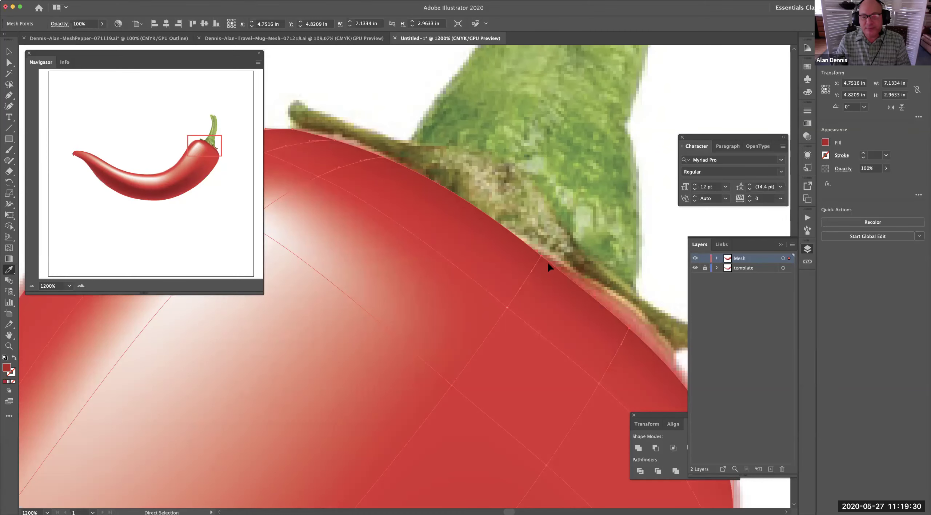
key("super+3")
key("super+alt+3")
left_click(80, 2)
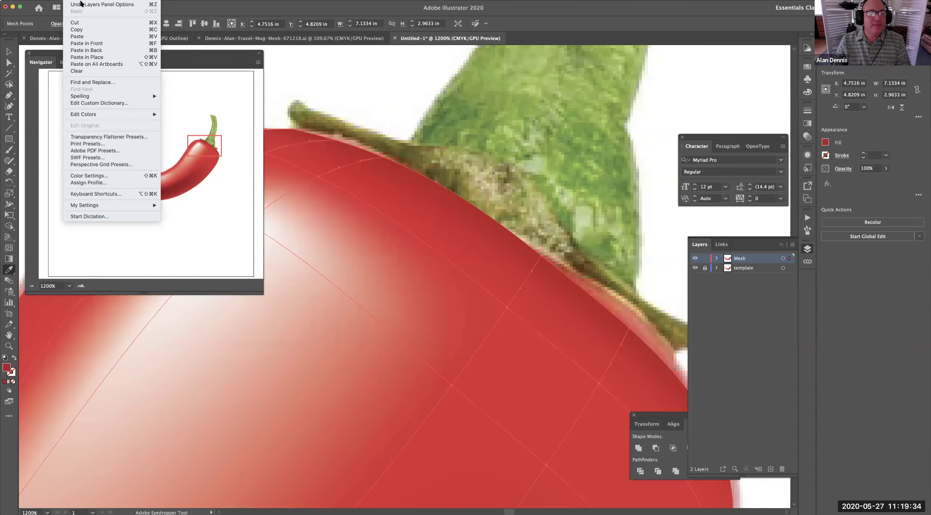
key("Escape")
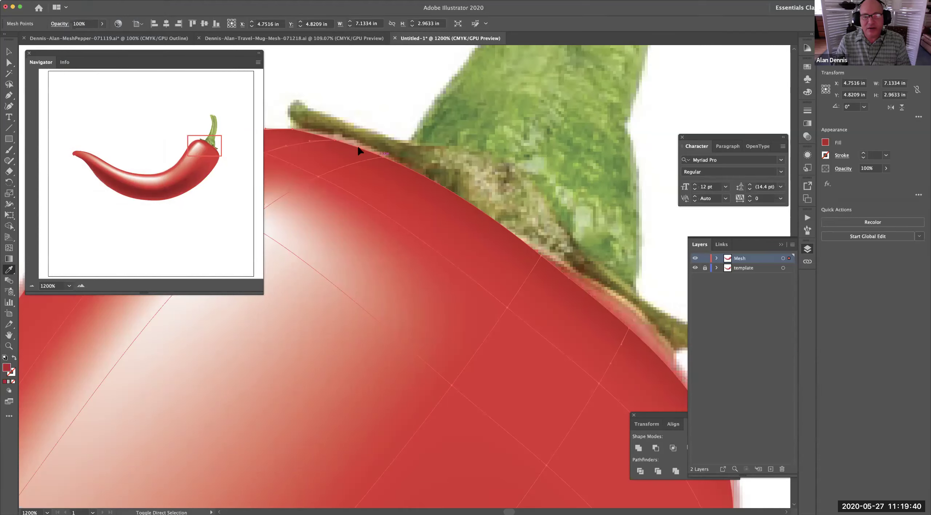
Step: Clear the mesh point selection and set the fill colour to the dark red 821119
left_click(630, 343)
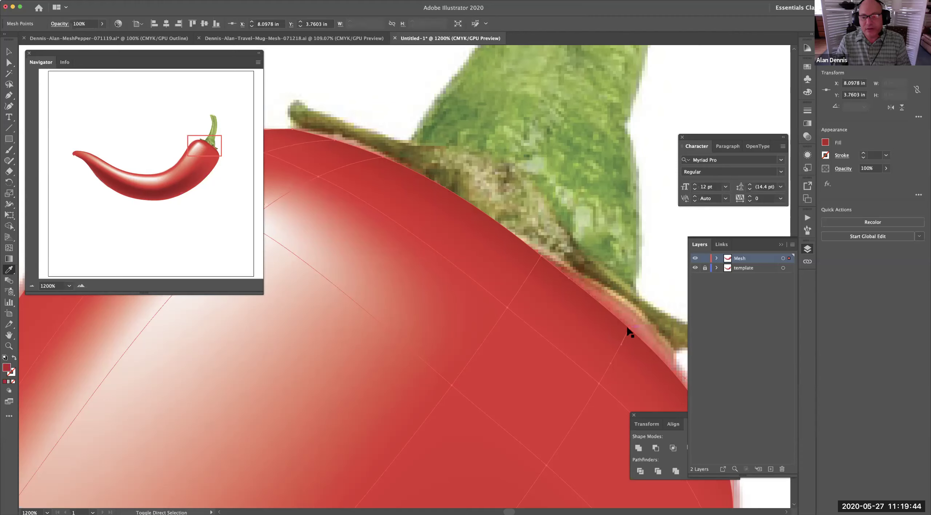
key("super+shift+a")
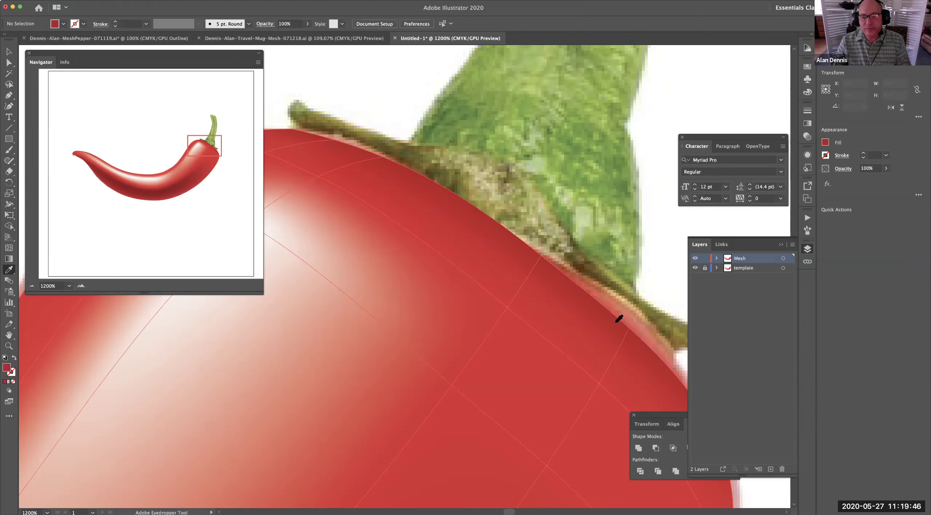
double_click(6, 369)
left_click(604, 192)
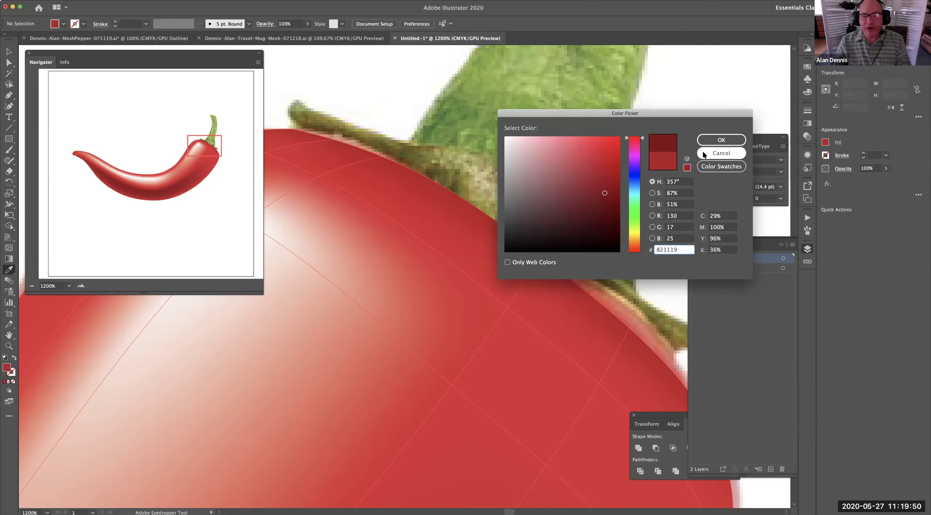
left_click(710, 143)
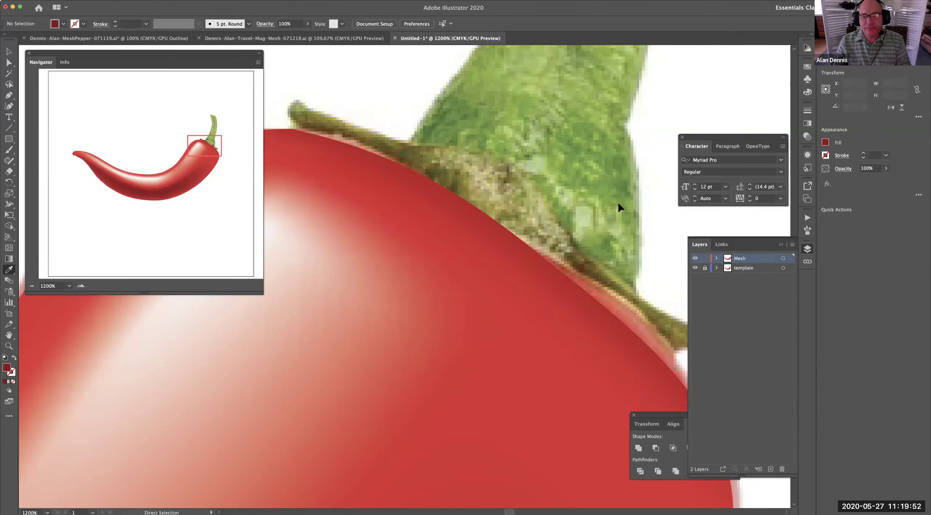
Step: Select the single edge mesh point beneath the middle of the stem cap and fill it with the dark red 82161F
left_click(550, 265)
left_click(501, 220)
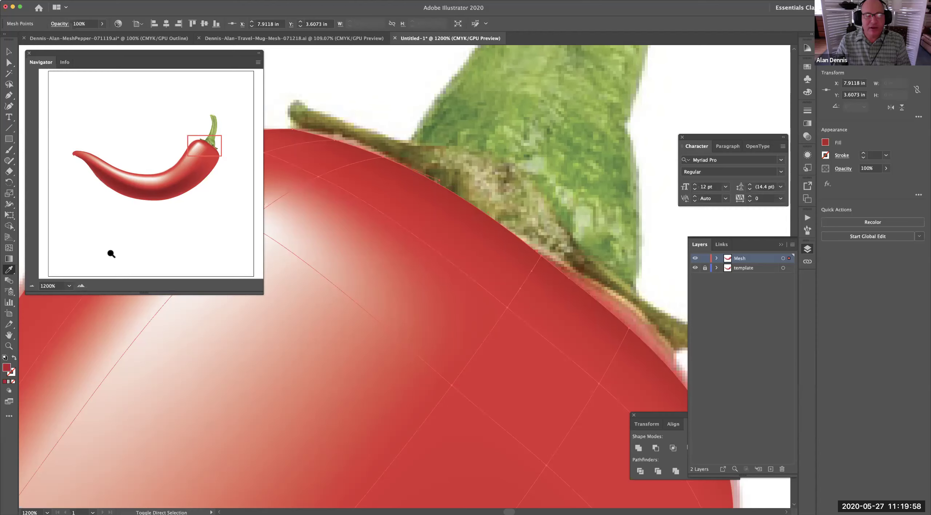
double_click(6, 367)
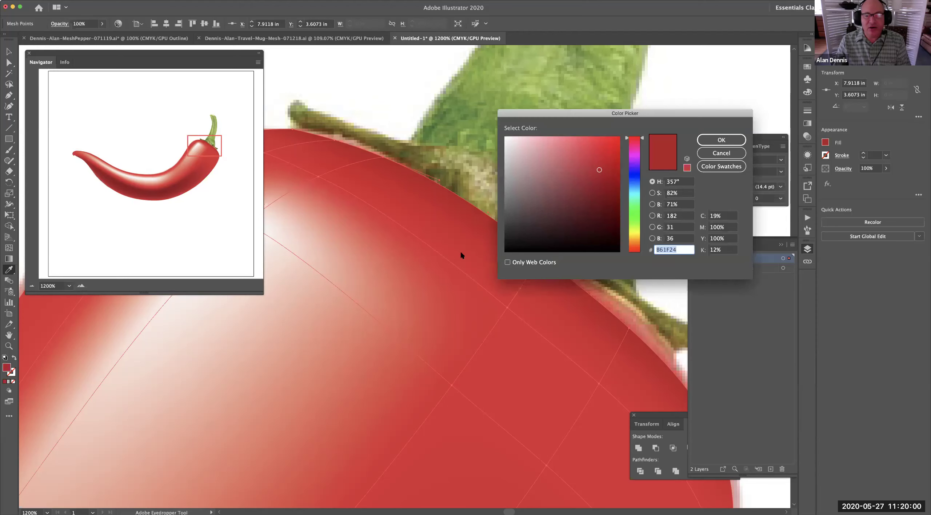
left_click(601, 192)
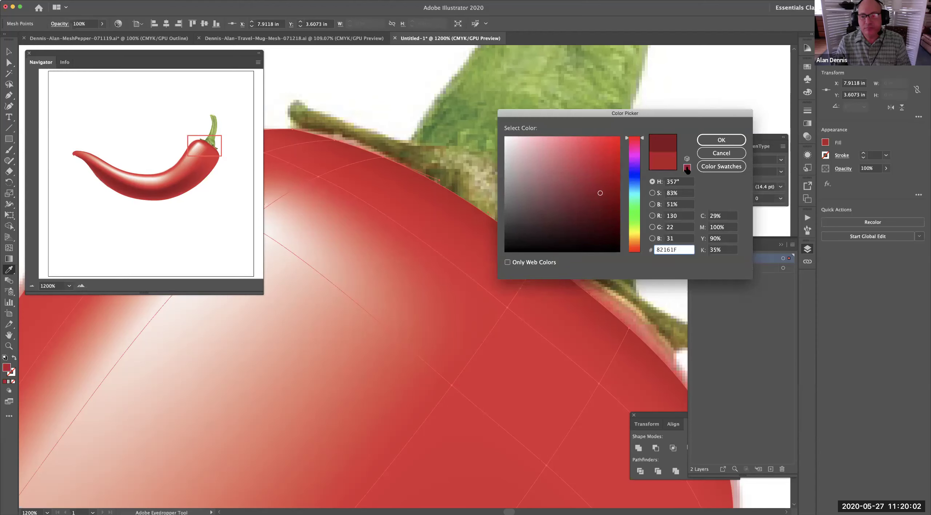
left_click(721, 139)
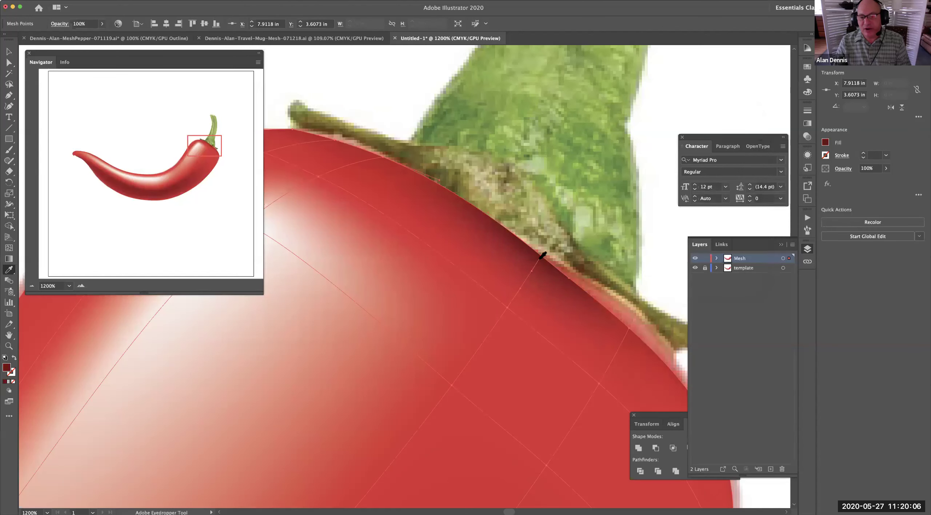
Step: Reselect the row of edge mesh points and apply the dark red sampled from the point beneath the stem cap
key("super")
left_click(386, 160, "super")
left_click(336, 140, "super")
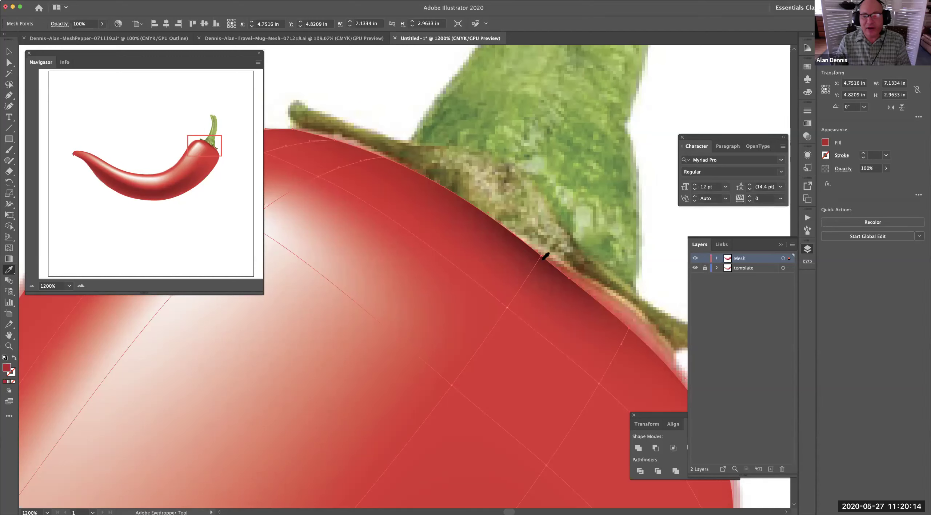
left_click(543, 256)
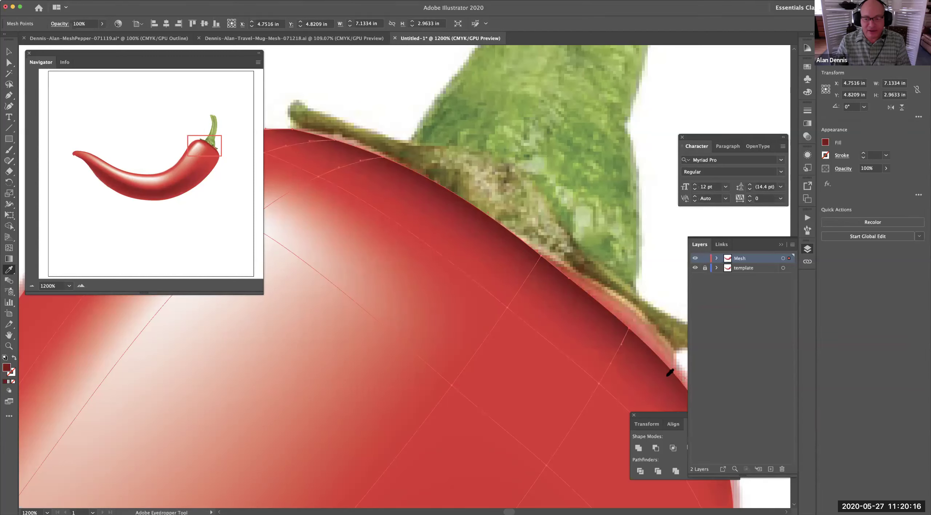
Step: Show the Mesh layer in outline view and add a lengthwise mesh line just inside the pepper's lower edge
left_click(466, 266, "alt+super")
left_click(462, 264, "alt+super")
left_click(433, 261, "alt+super")
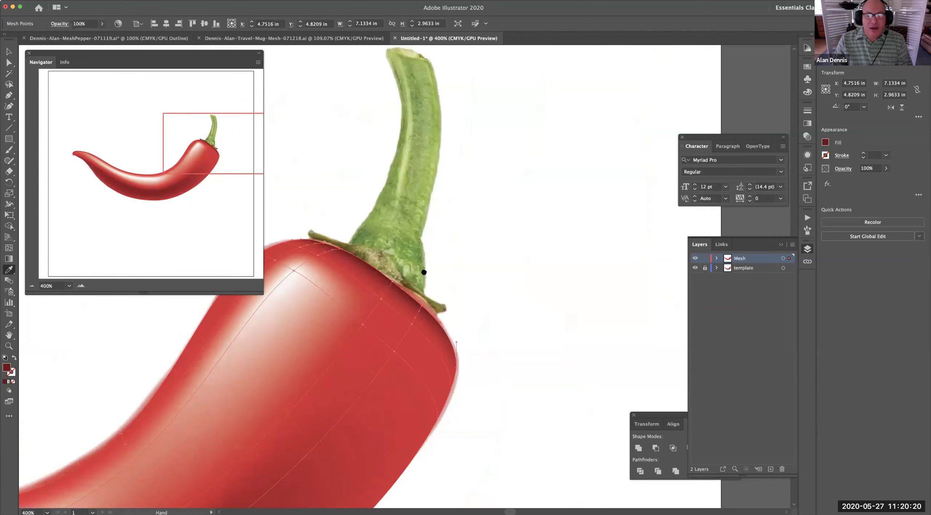
left_click_drag(425, 270, 551, 191)
left_click_drag(399, 399, 552, 268)
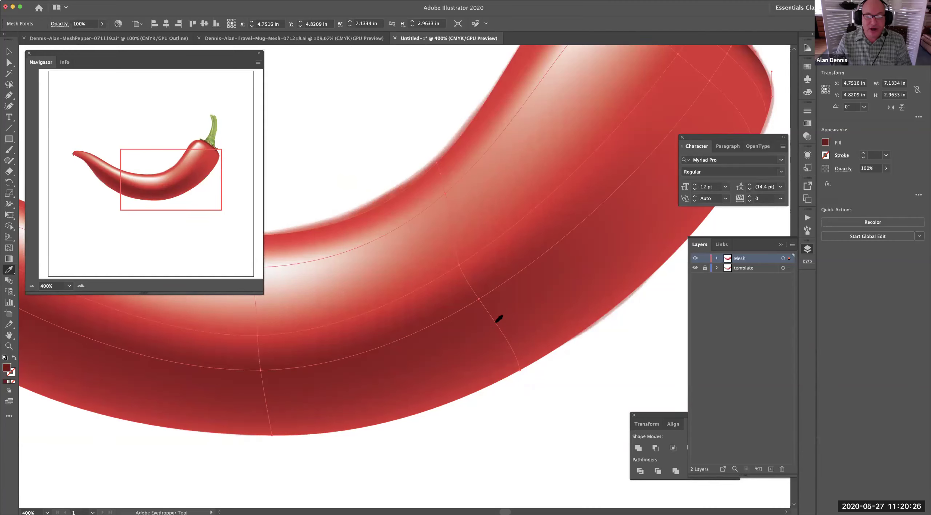
left_click(695, 258, "super")
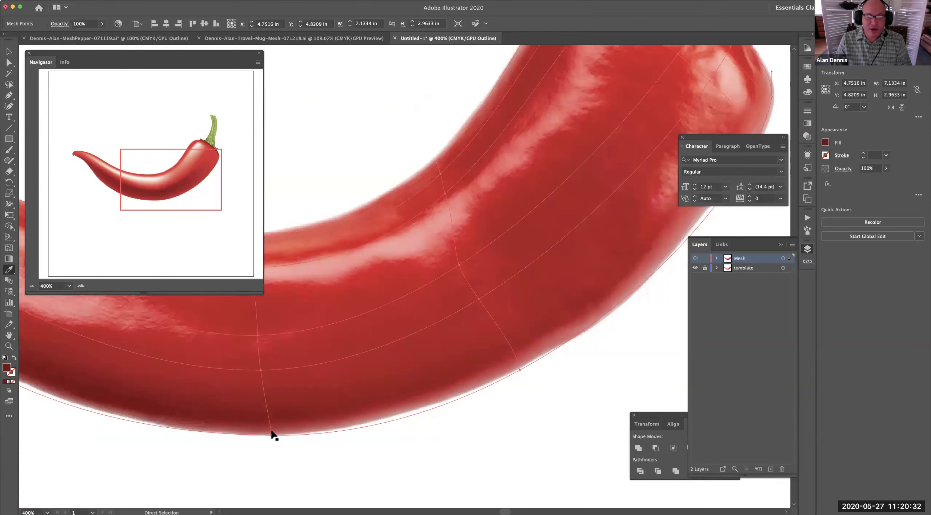
key("i")
key("u")
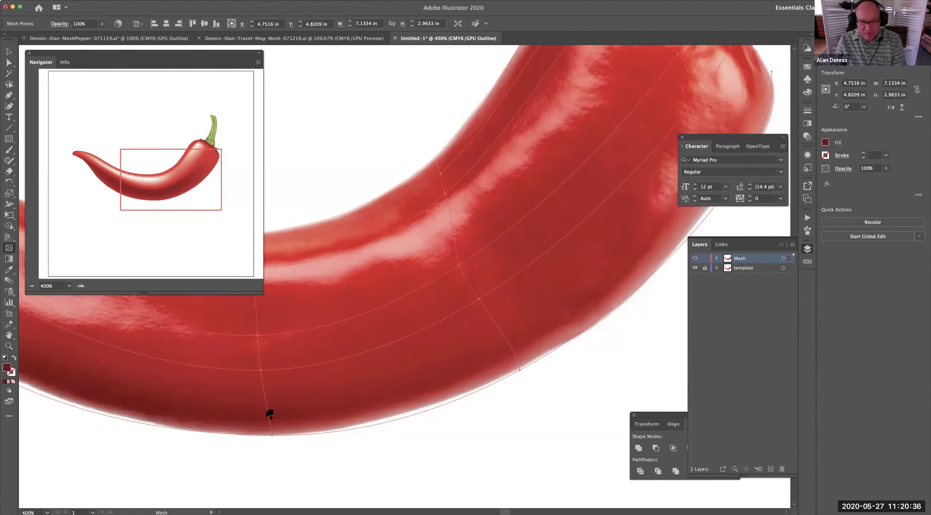
left_click(270, 409)
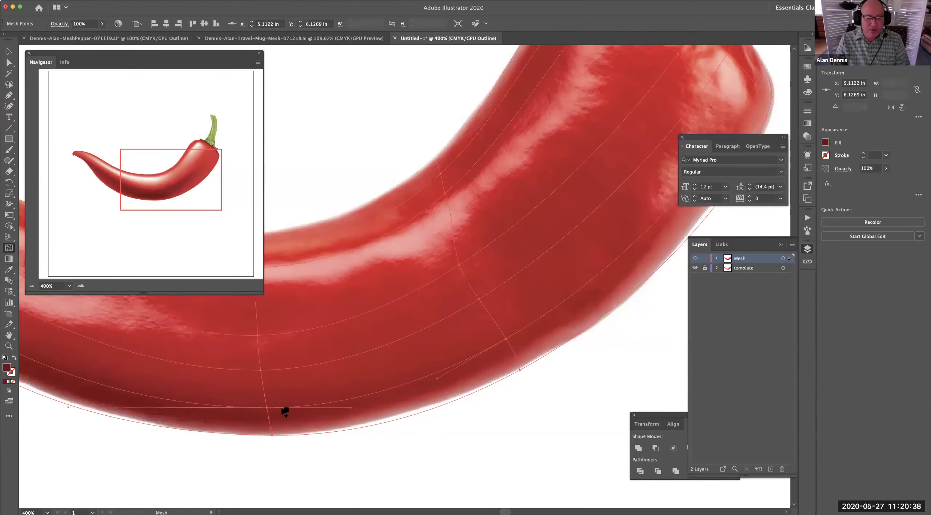
Step: Select the mesh points along the new line, from the stem end to the pepper's tip
key("super")
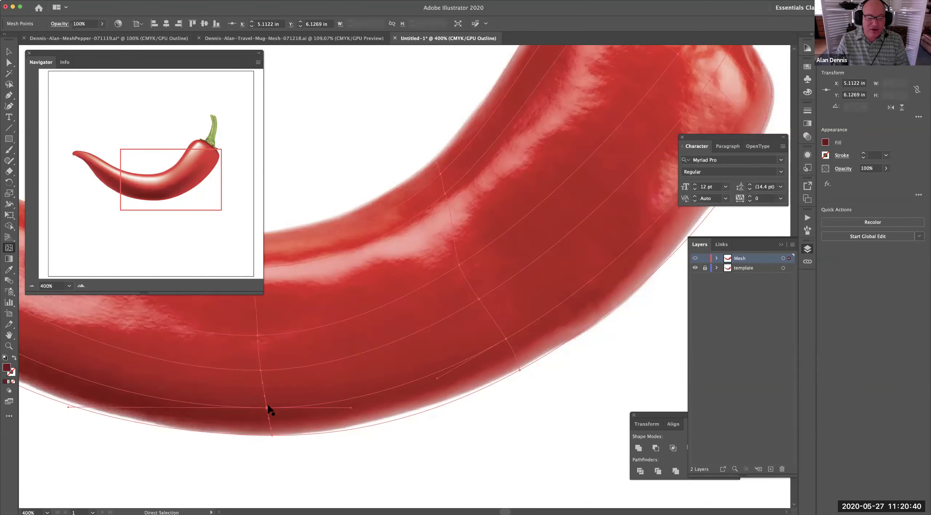
left_click(507, 338, "super")
left_click_drag(537, 331, 426, 353)
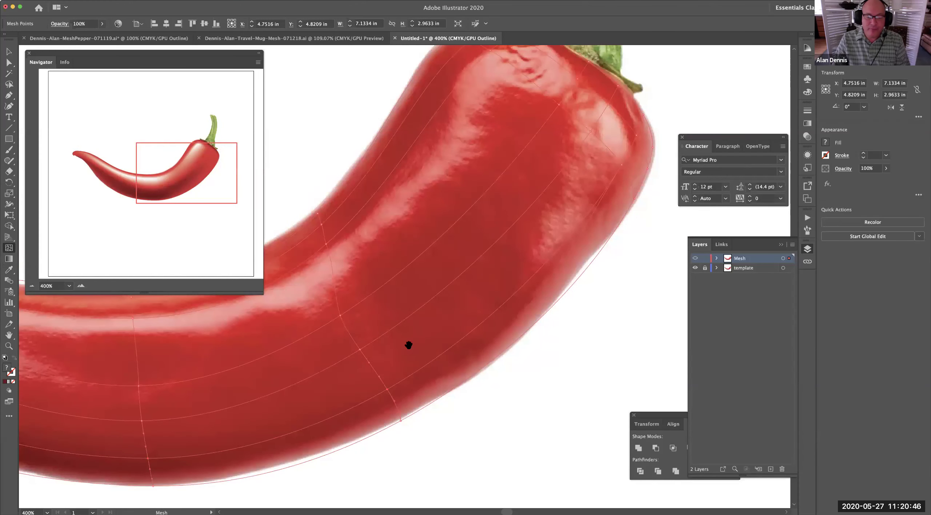
left_click_drag(410, 346, 657, 233)
left_click_drag(414, 317, 400, 415)
scroll(400, 414, "up", 5)
scroll(400, 414, "left", 8)
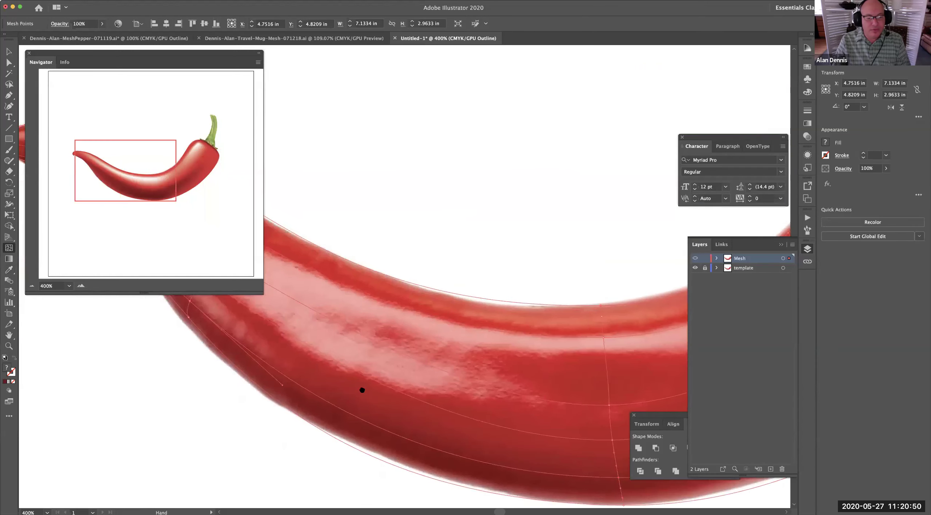
key("super")
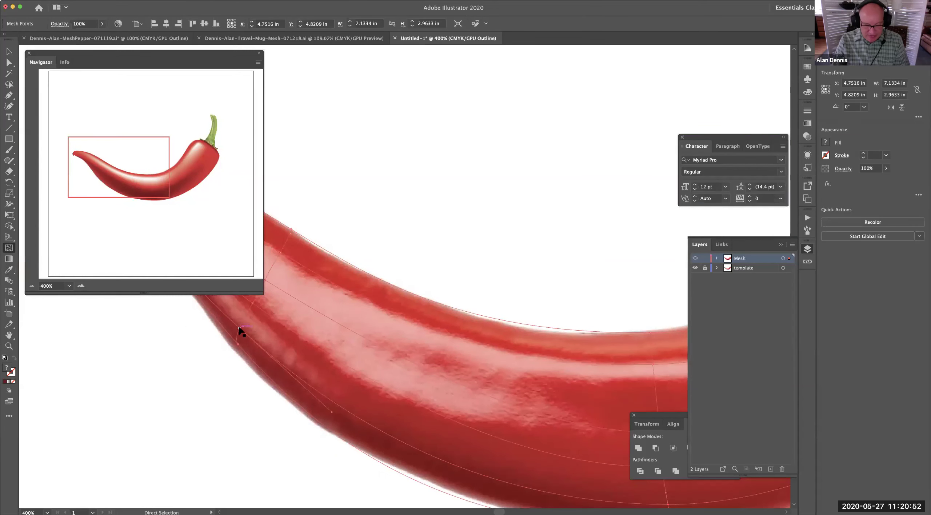
Step: Fill the selected lower-edge mesh points with the red A81E22 sampled from the photo's lower body
key("space")
left_click_drag(426, 338, 154, 246)
left_click_drag(442, 354, 405, 349)
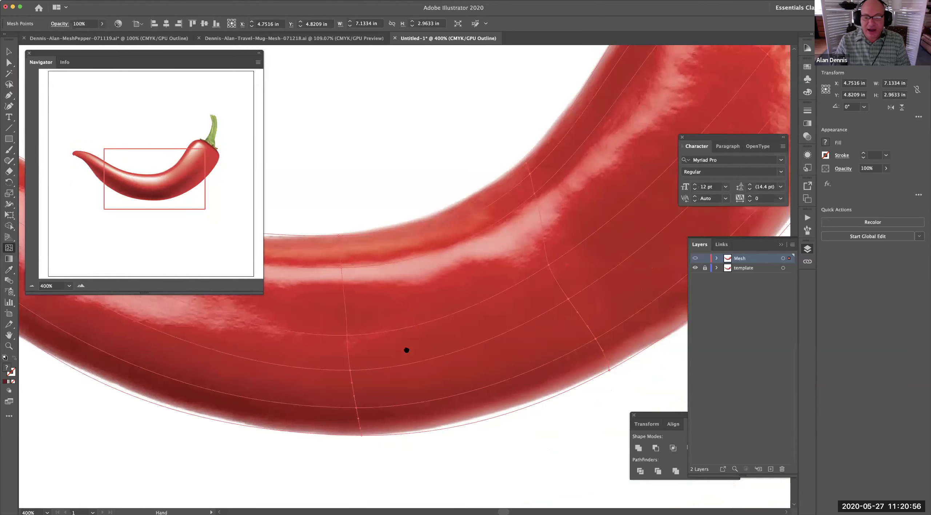
key("i")
left_click_drag(480, 334, 394, 360)
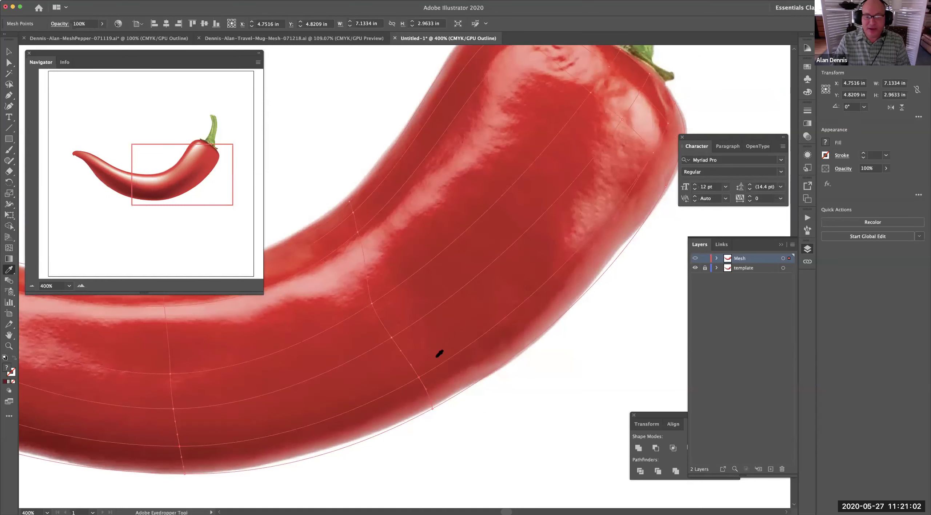
left_click(438, 371)
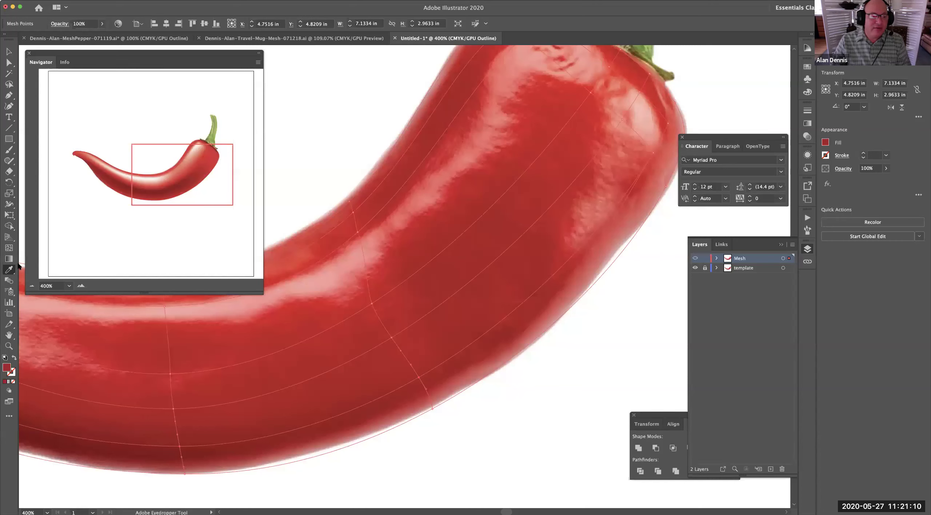
Step: Try the bright green 29A520 on the selected lower-edge mesh points and undo it
double_click(5, 368)
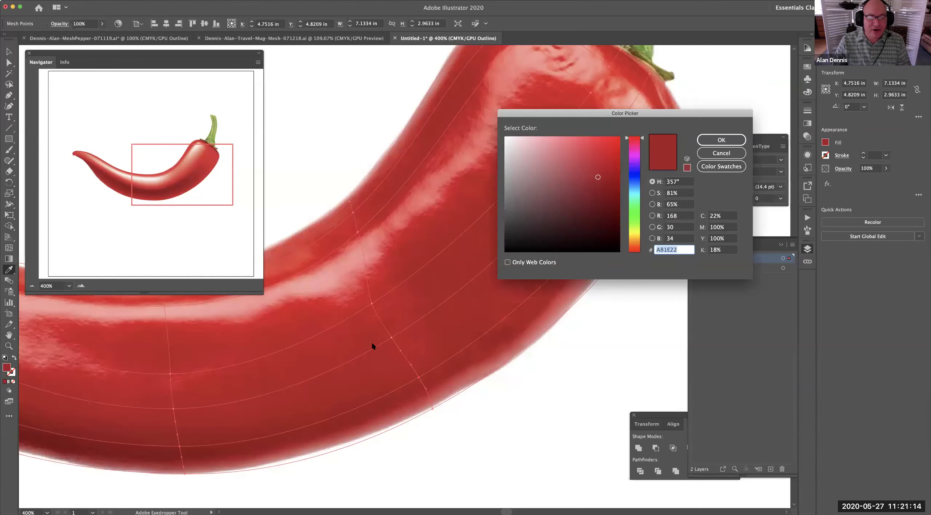
left_click(635, 216)
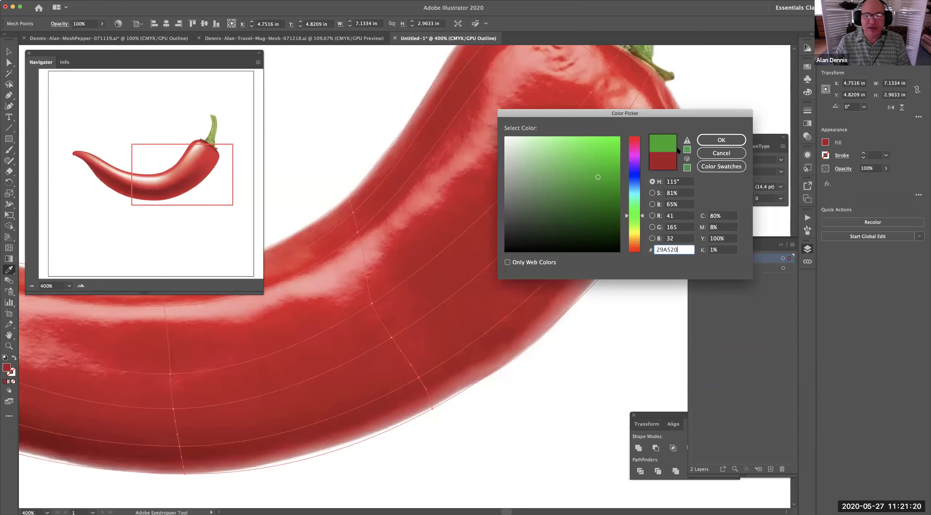
left_click(721, 140)
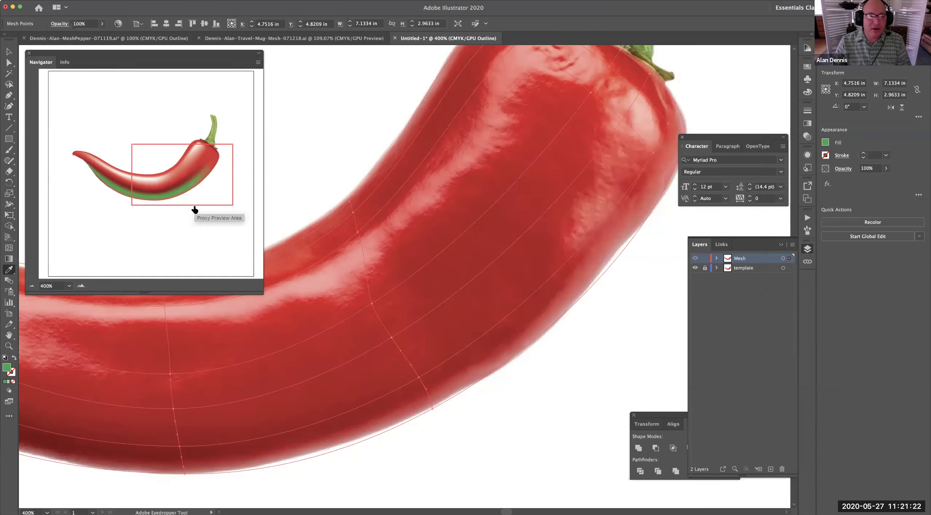
left_click(298, 256)
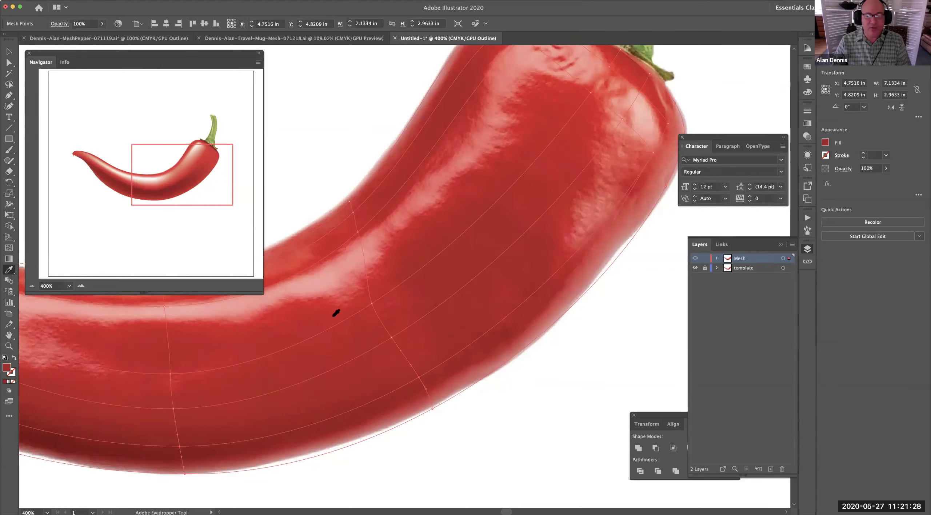
Step: Fill the selected lower-edge mesh points with the muted pink BC6167
double_click(7, 368)
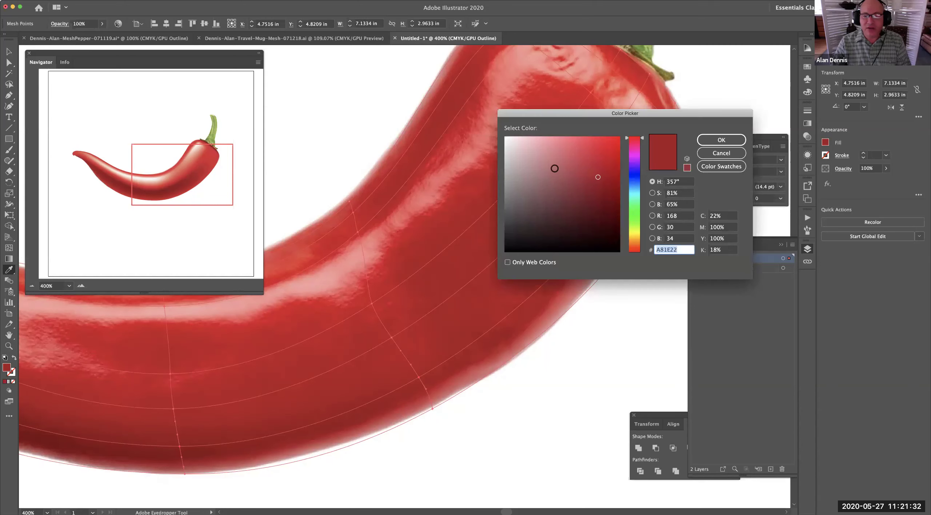
left_click(561, 166)
left_click(720, 140)
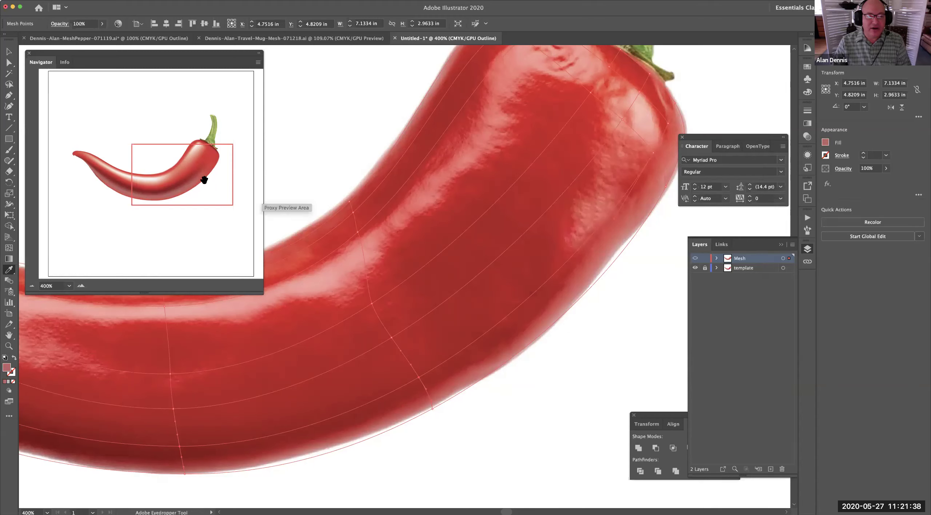
Step: Lighten the fill of the selected lower-edge mesh points to the bright pink F46E7B
double_click(10, 367)
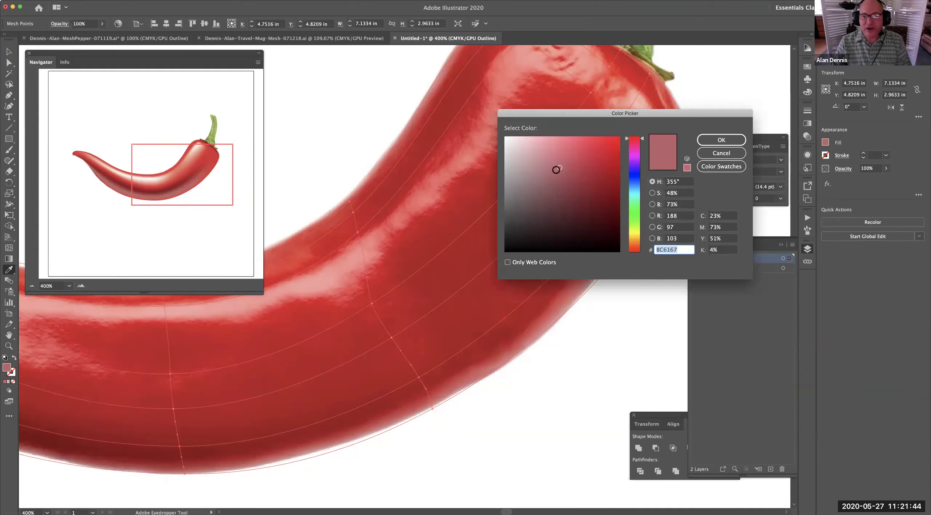
left_click(558, 141)
left_click(568, 141)
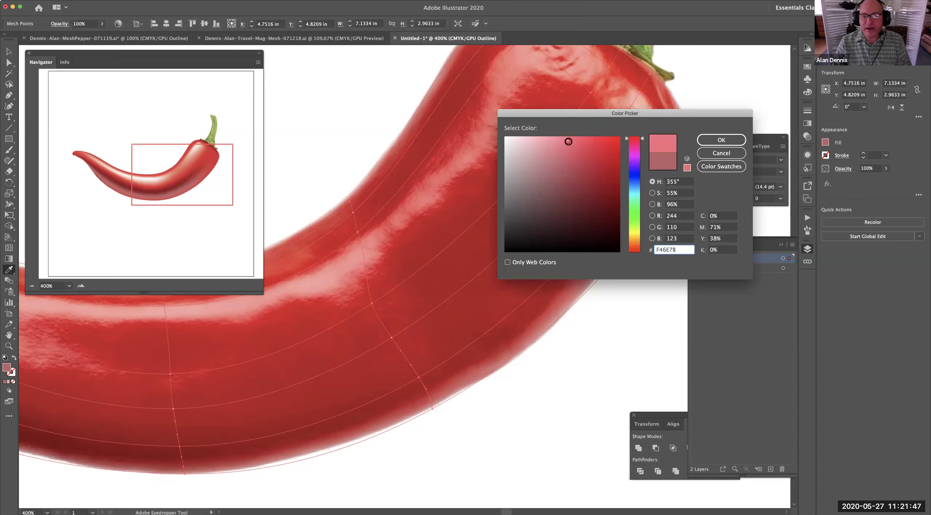
left_click(710, 140)
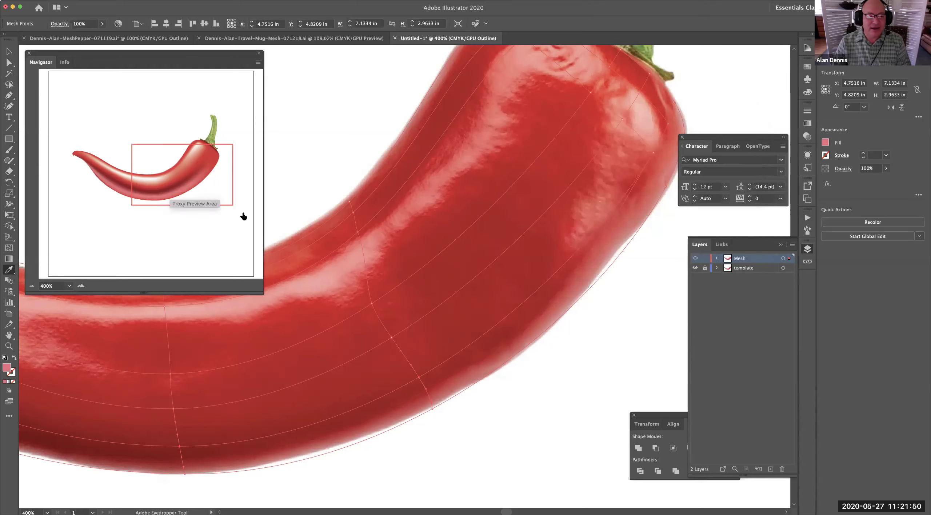
Step: Fill the mesh point just above the lower edge on the column right of centre with red sampled from the photo
key("super")
left_click(418, 377, "super")
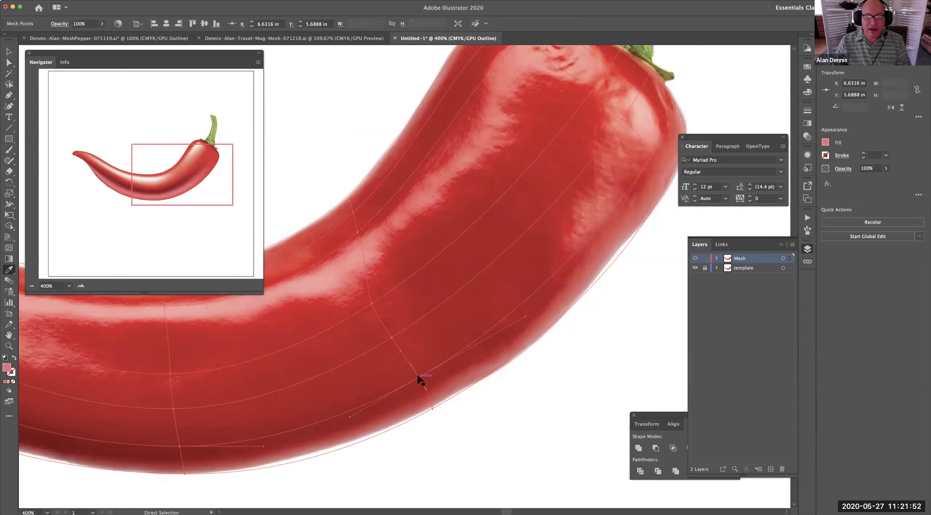
left_click(425, 354)
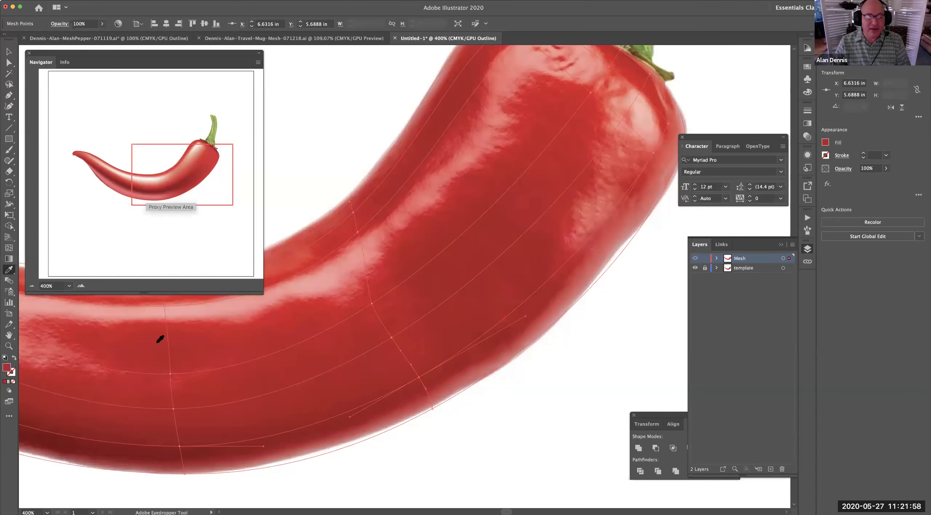
Step: Add a mesh column across the pepper body between the middle column and the tip
left_click_drag(93, 384, 363, 378)
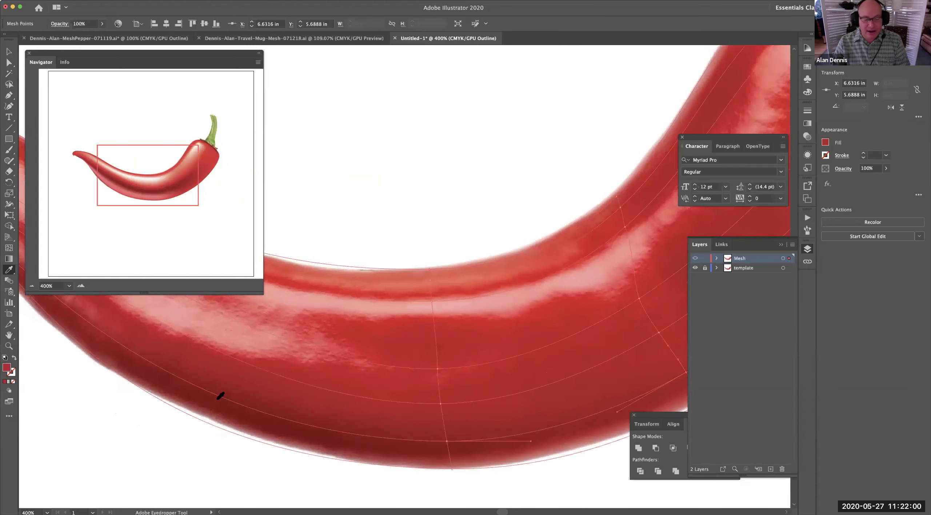
key("u")
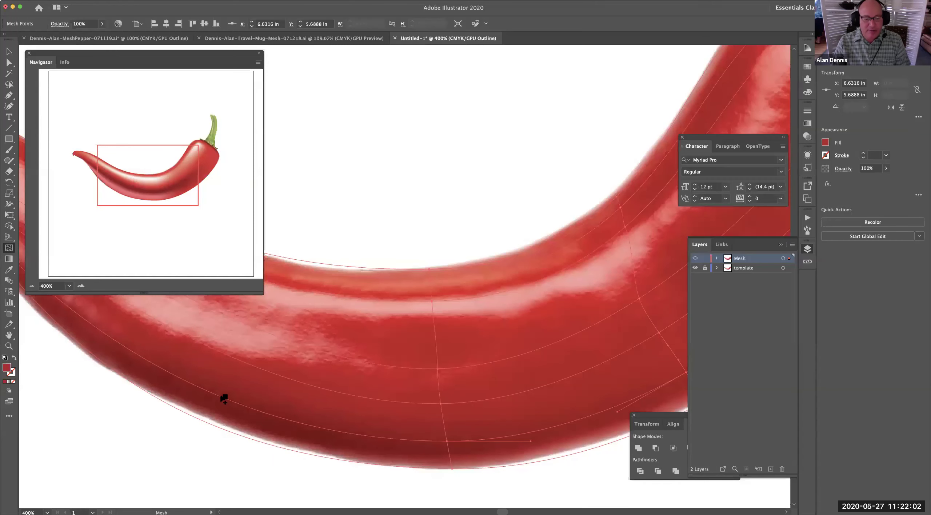
left_click(220, 395)
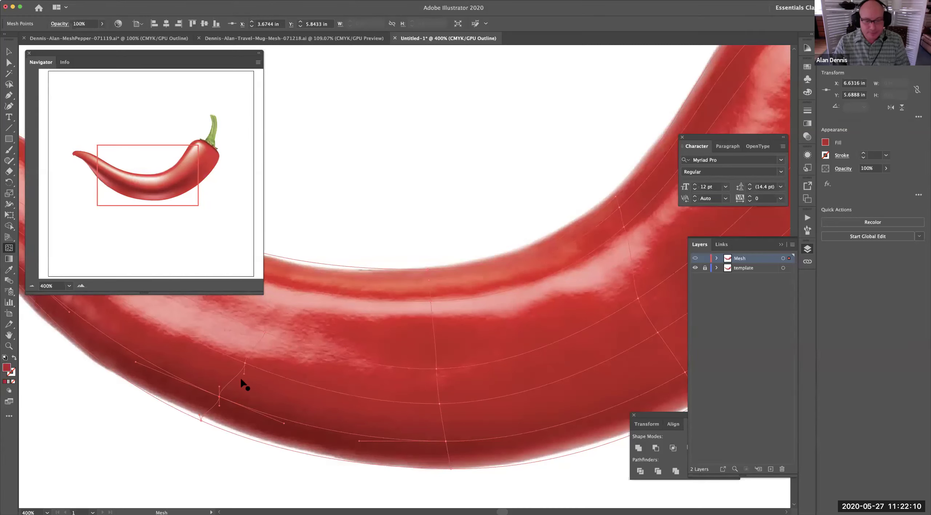
Step: Fill the mesh point near the lower edge on the column closest to the tip with dark red sampled from the photo
key("i")
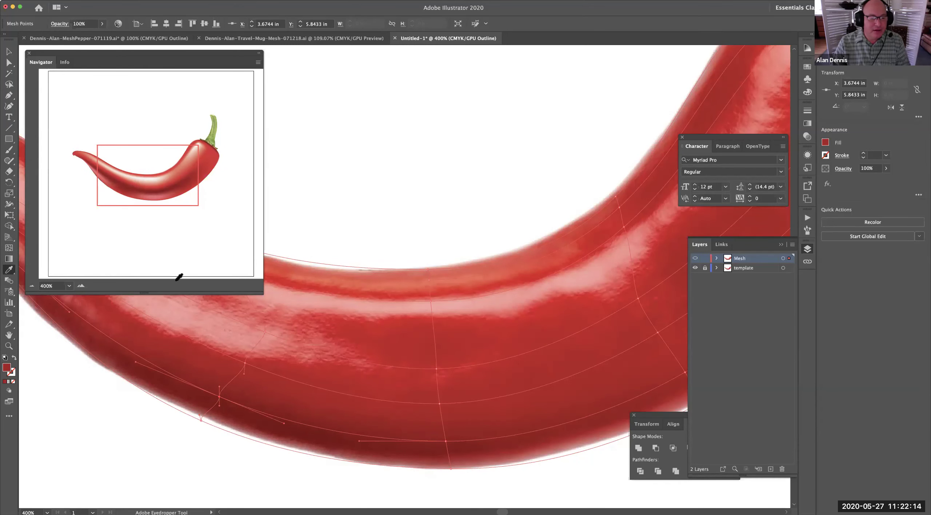
left_click_drag(371, 395, 391, 406)
scroll(391, 406, "up", 5)
scroll(391, 406, "left", 10)
left_click(204, 356, "super")
left_click(205, 356)
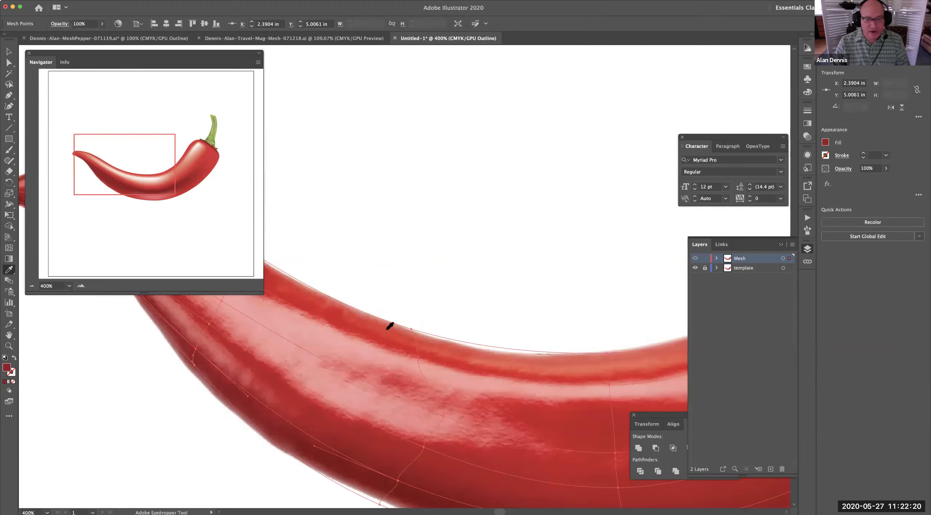
Step: Straighten the new mesh column between the tip and the middle by repositioning its points in outline view
key("super+y")
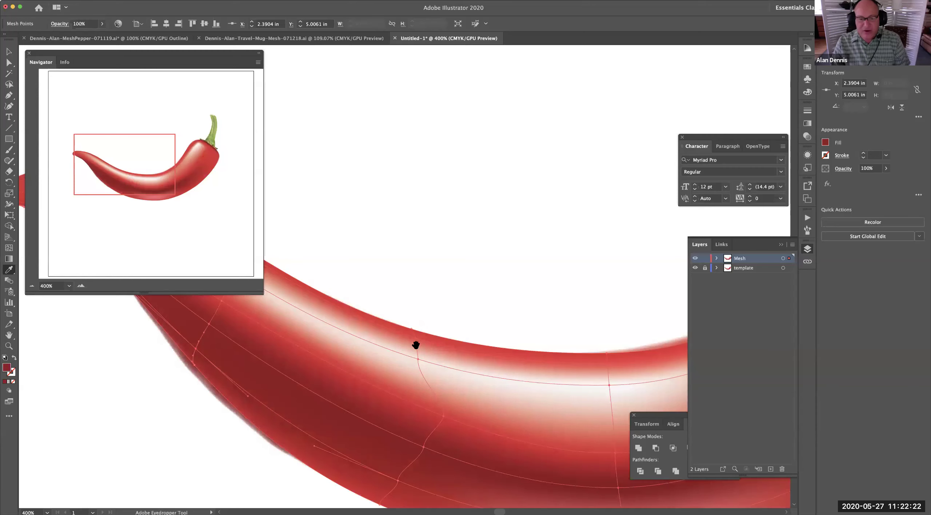
left_click(428, 349, "alt")
left_click(425, 343, "alt")
left_click(431, 339, "alt")
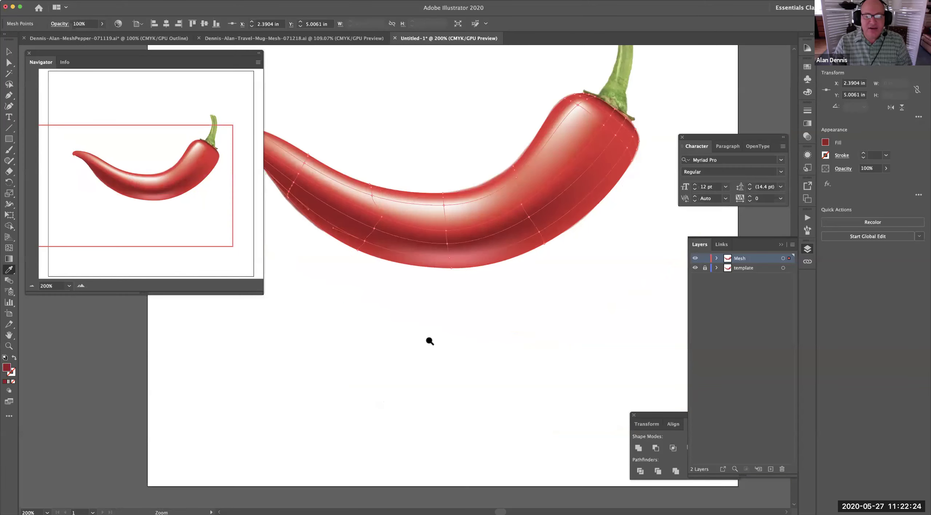
key("Tab")
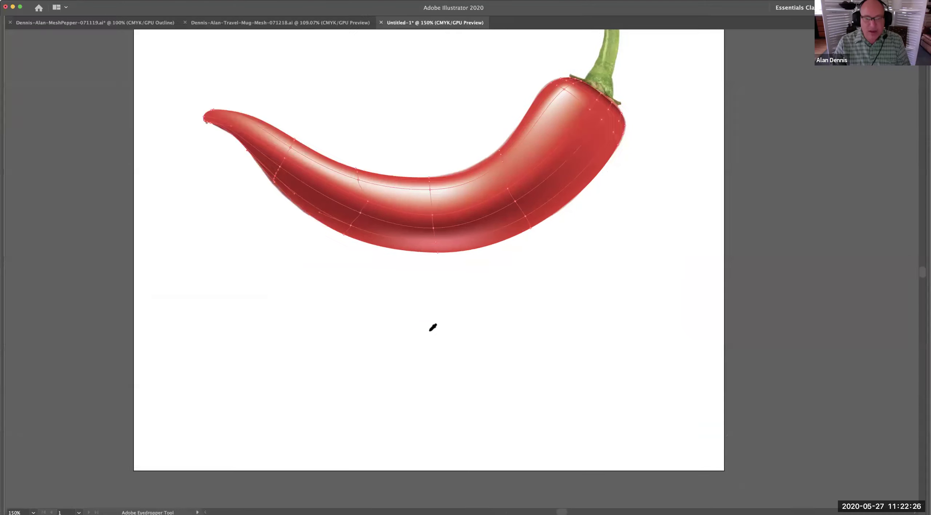
left_click_drag(426, 310, 395, 418)
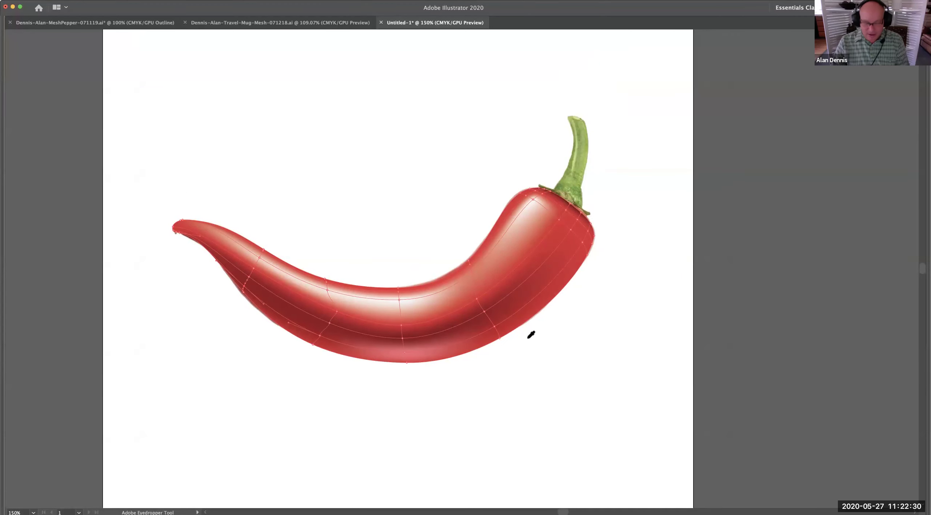
key("super+y")
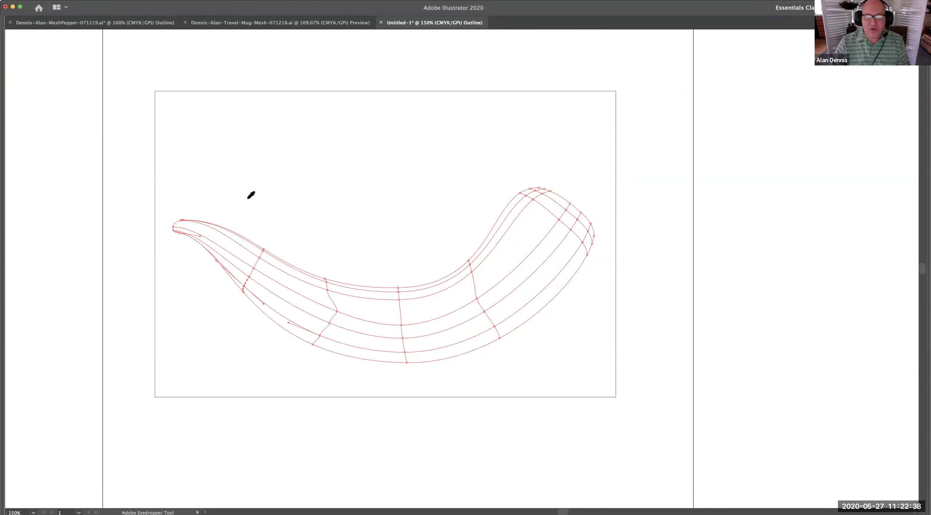
key("a")
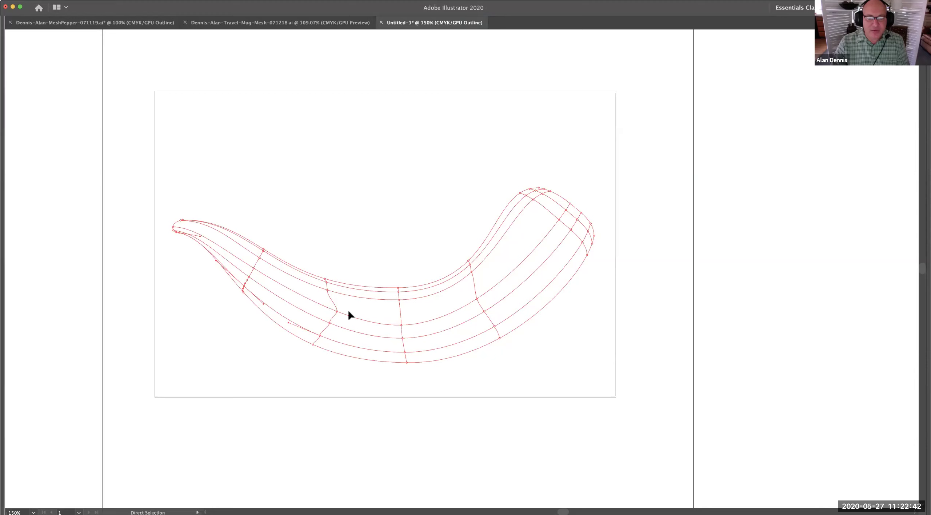
left_click_drag(336, 312, 319, 335)
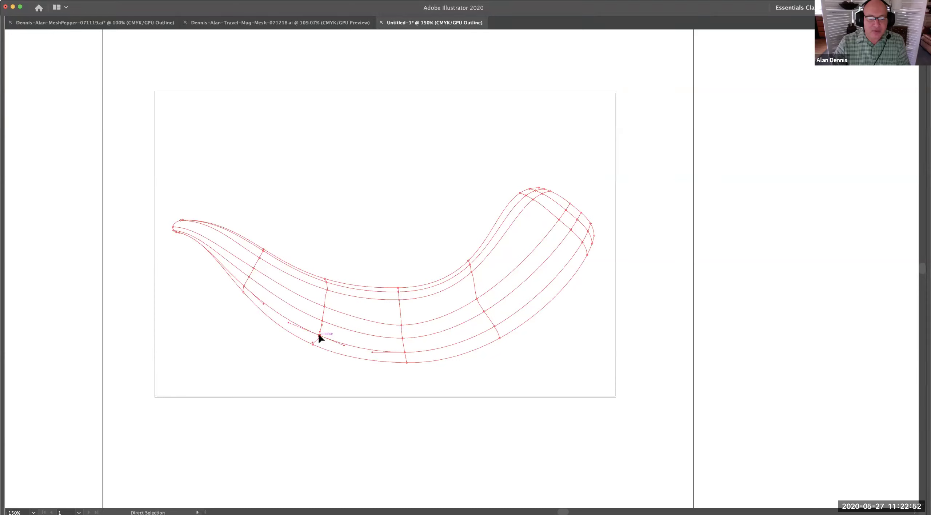
key("i")
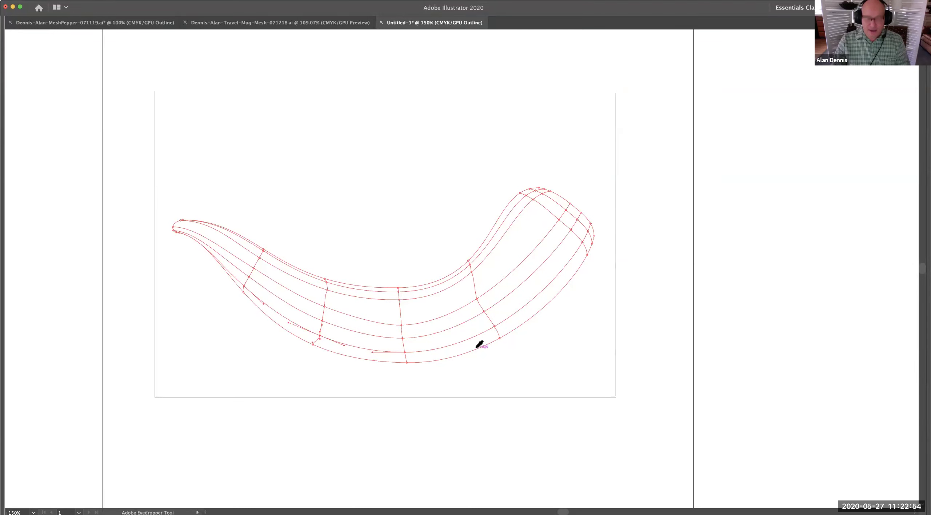
key("super+y")
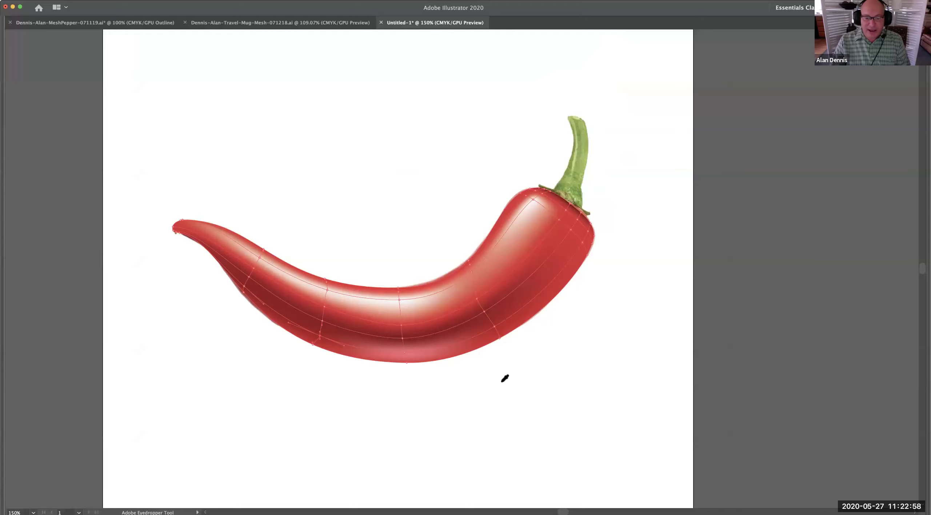
Step: Deselect the mesh and hide the template layer to view the pepper mesh on its own
key("super+shift+a")
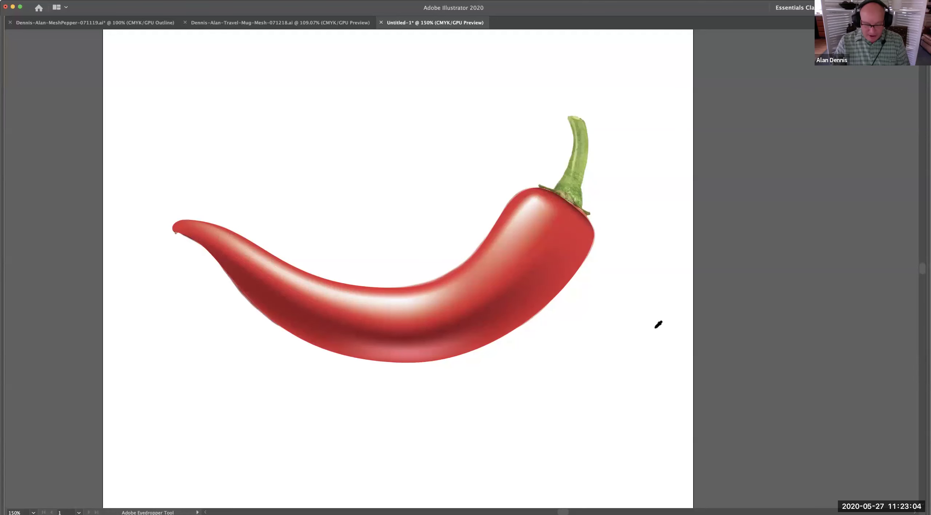
key("Tab")
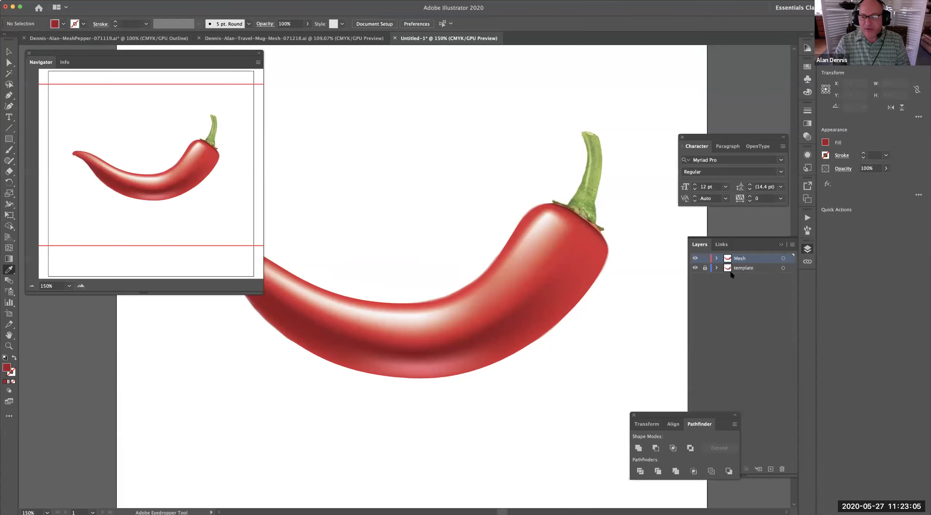
left_click(695, 269)
left_click(574, 277, "alt+super")
left_click(575, 277, "alt+super")
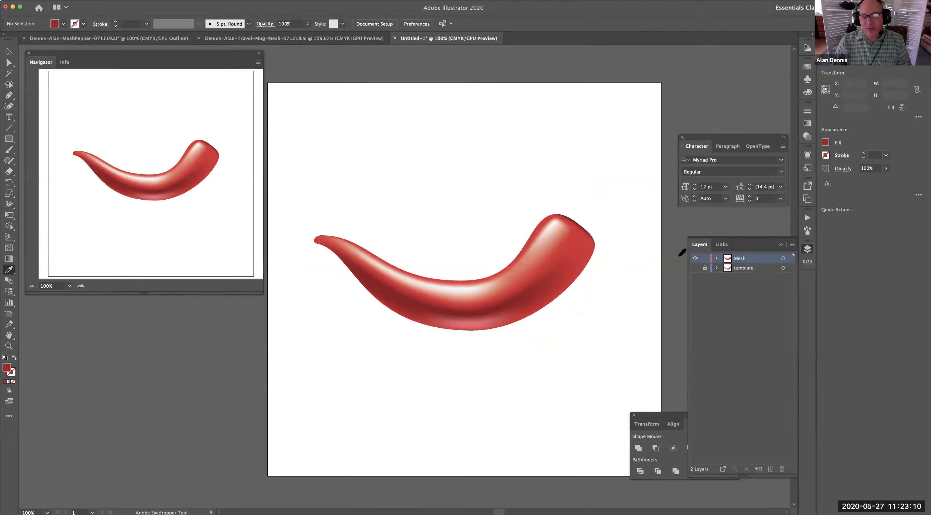
Step: Recolour the middle column's reflected-light mesh point near the lower edge with a warmer salmon red and deselect it
key("super")
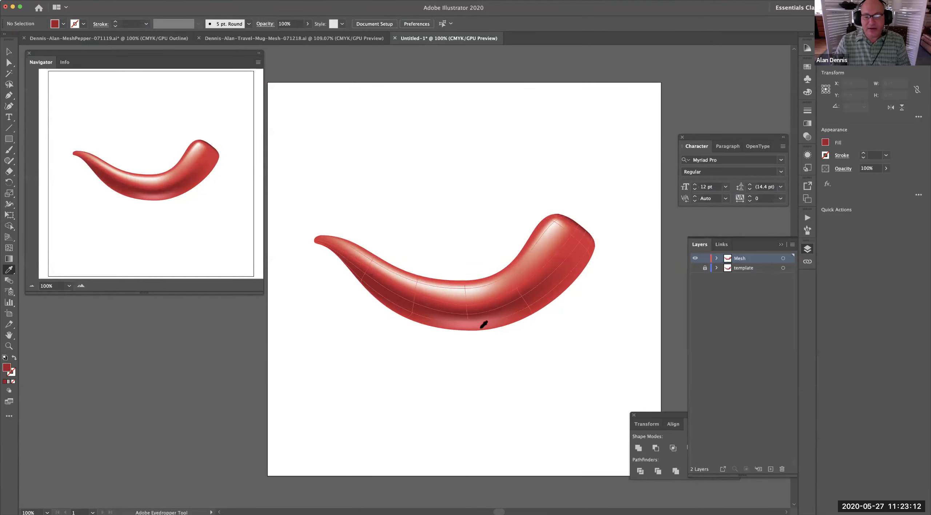
left_click(469, 324, "super")
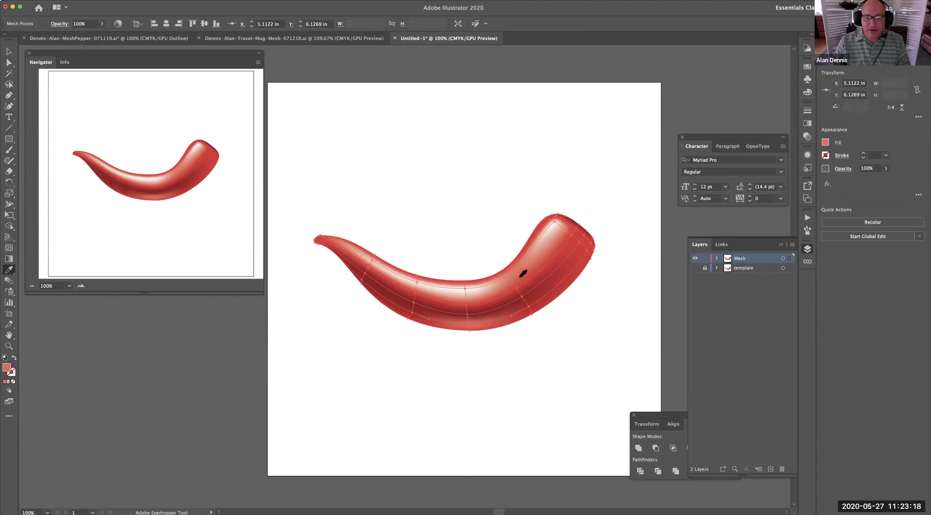
left_click(537, 357, "super")
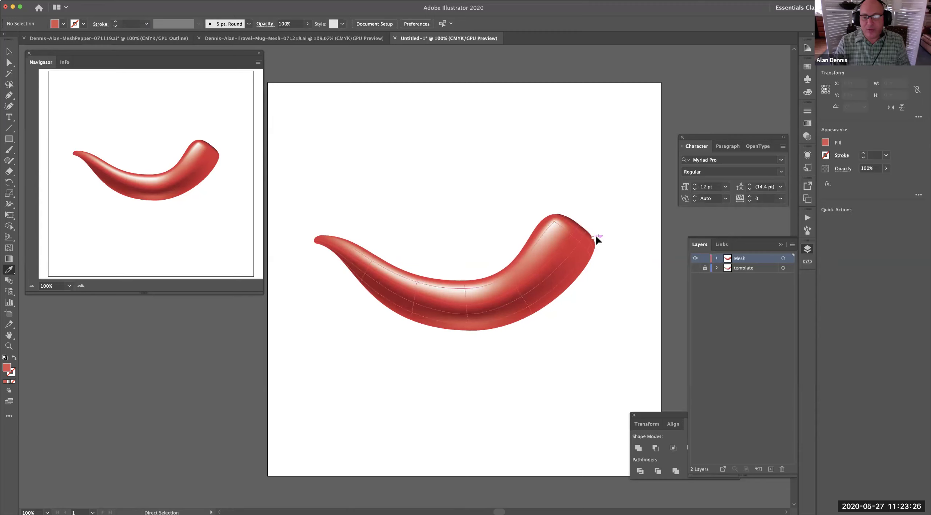
Step: Add a mesh row just inside the pepper's lower edge, crossing the middle column
key("super+equal")
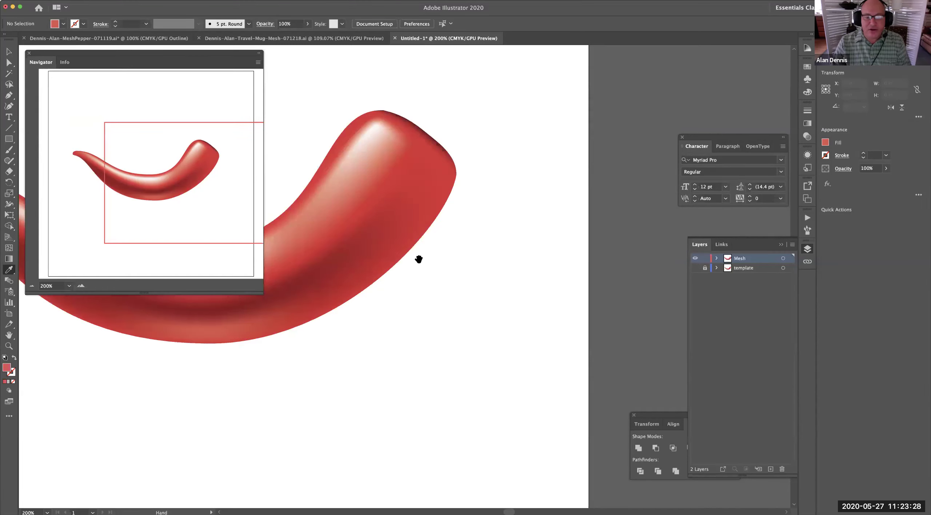
scroll(419, 259, "left", 6)
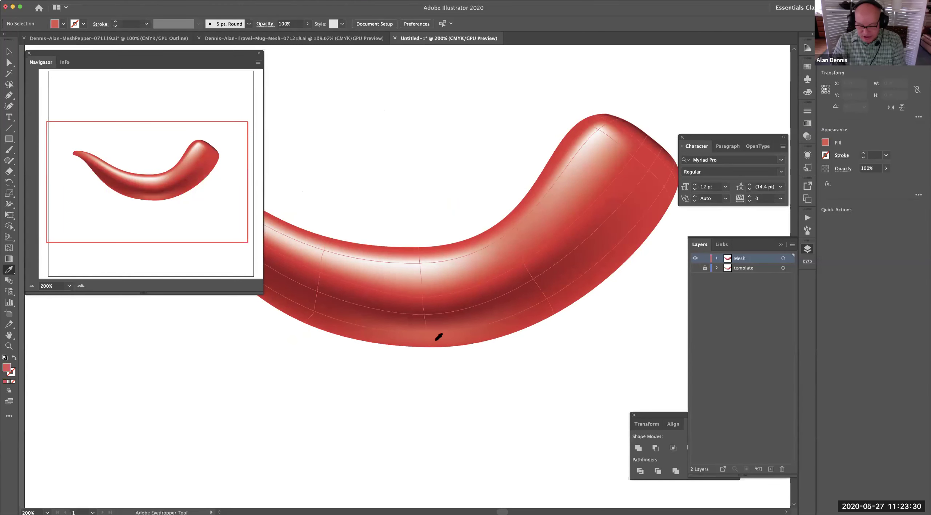
key("u")
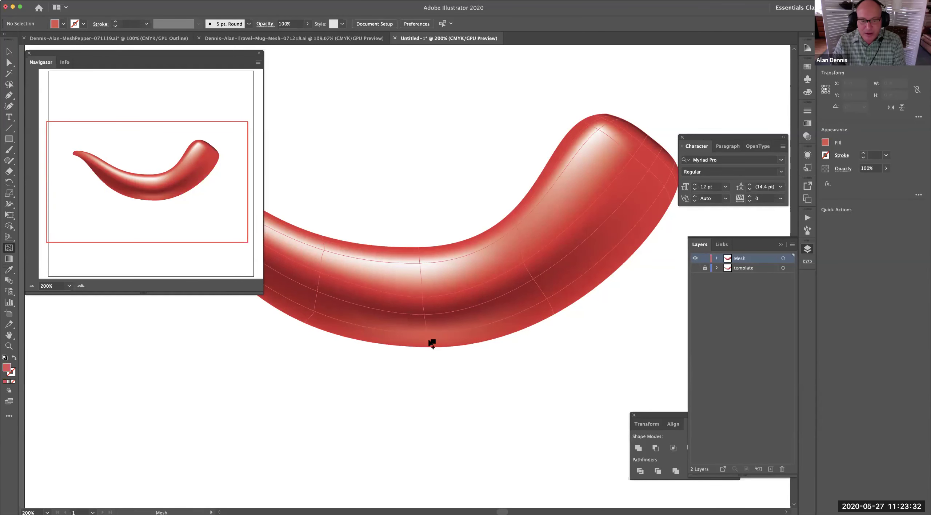
left_click(432, 343)
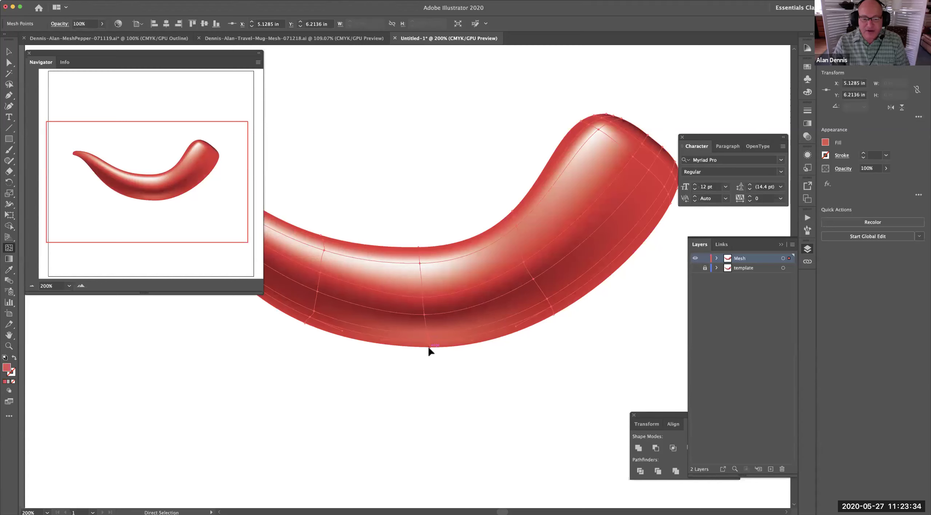
left_click(430, 350)
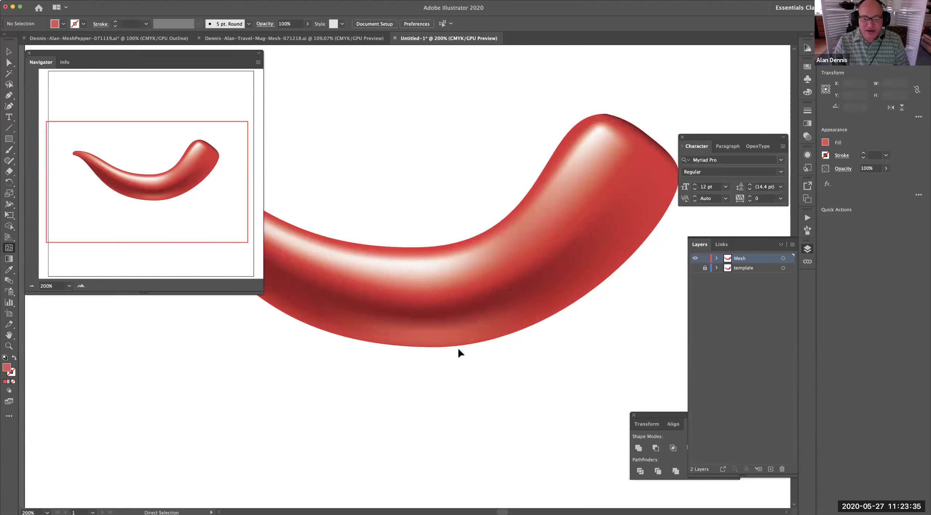
Step: Select the outermost mesh points along the pepper's lower edge, from the tip to the stem end
key("i")
left_click(431, 346, "super")
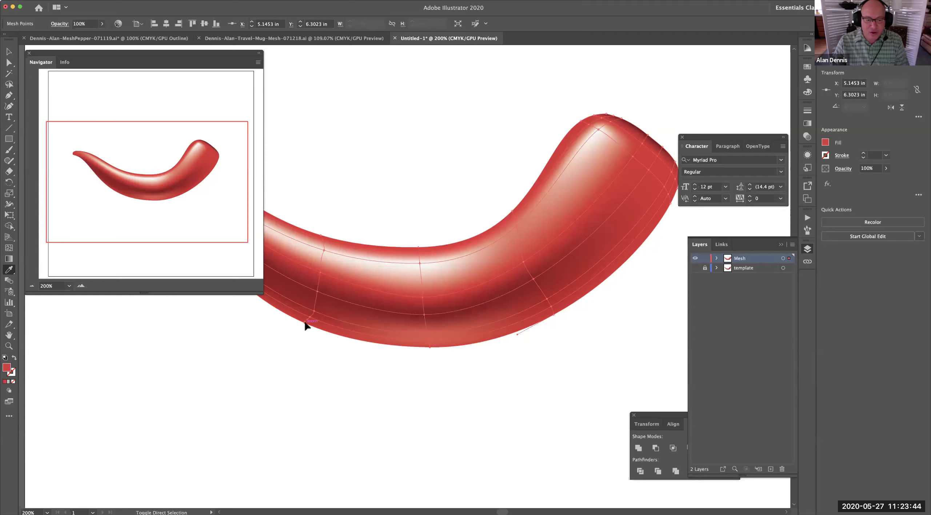
left_click_drag(357, 326, 558, 354)
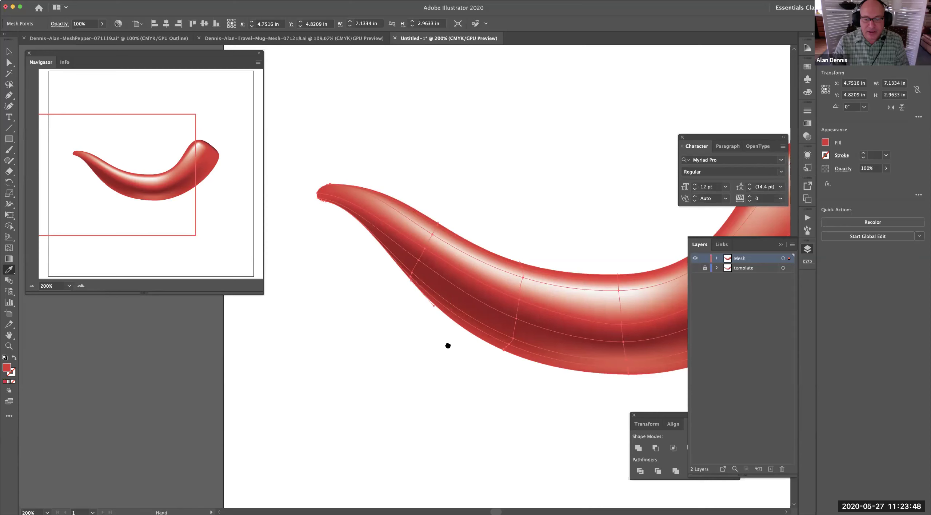
scroll(472, 343, "right", 10)
left_click(525, 342)
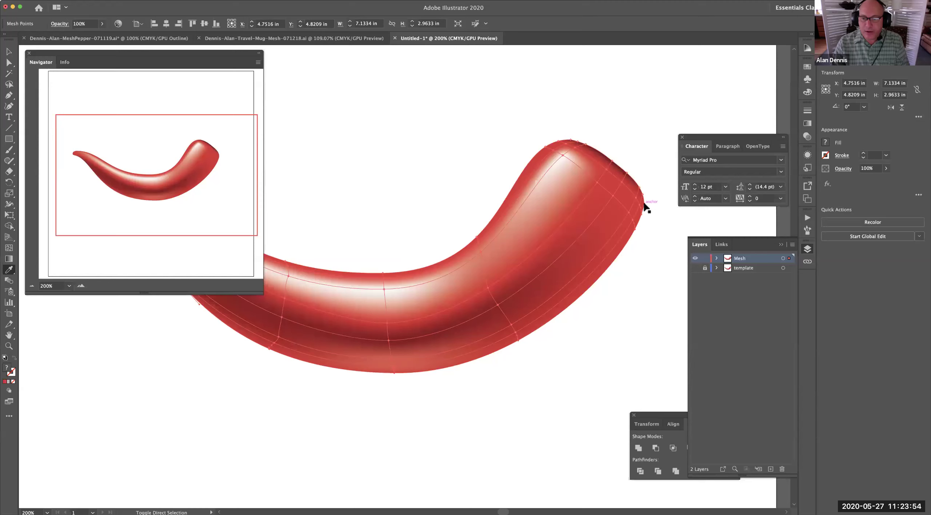
Step: Fill the selected lower-edge mesh points with dark red sampled from the pepper's shadow band
left_click(457, 322)
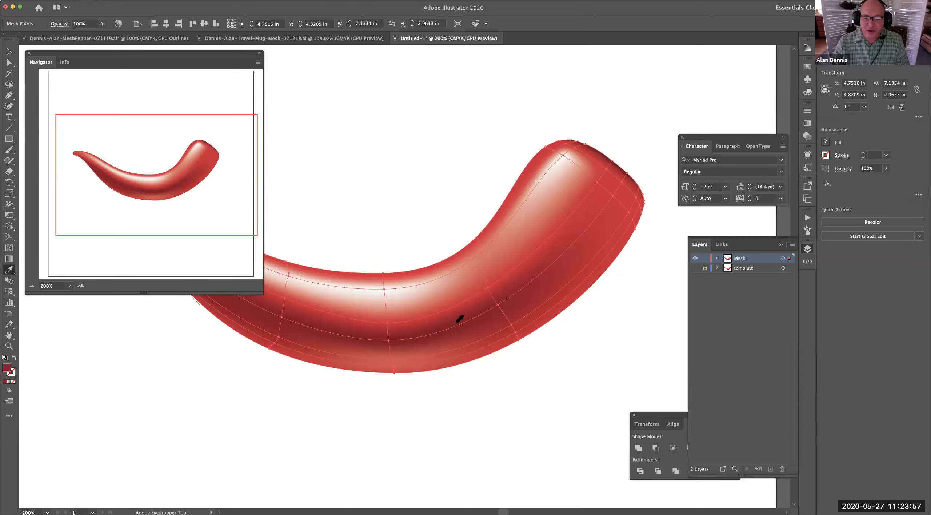
left_click(415, 364, "super")
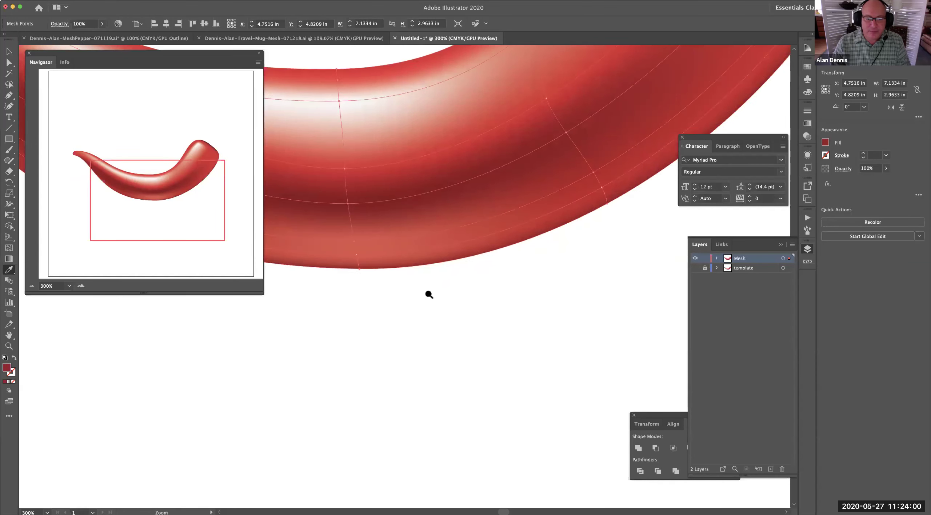
left_click(455, 376, "super")
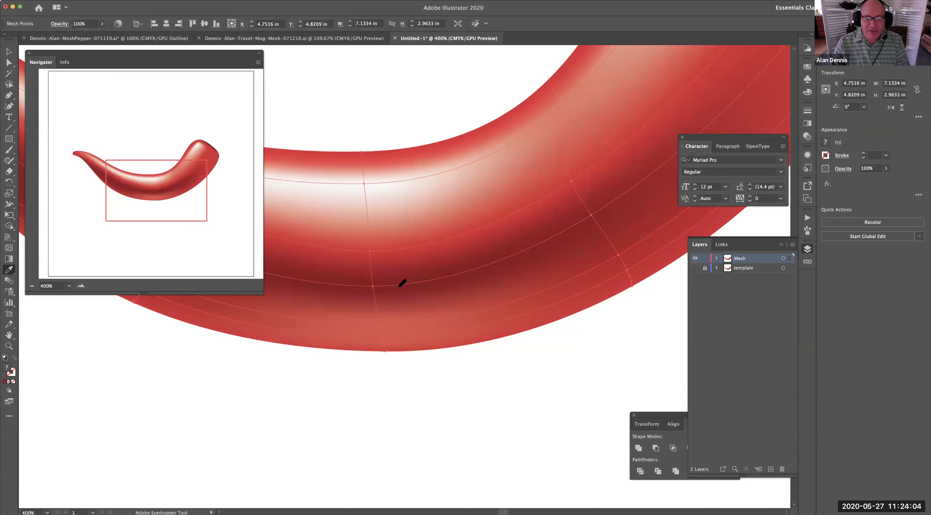
scroll(110, 347, "left", 2)
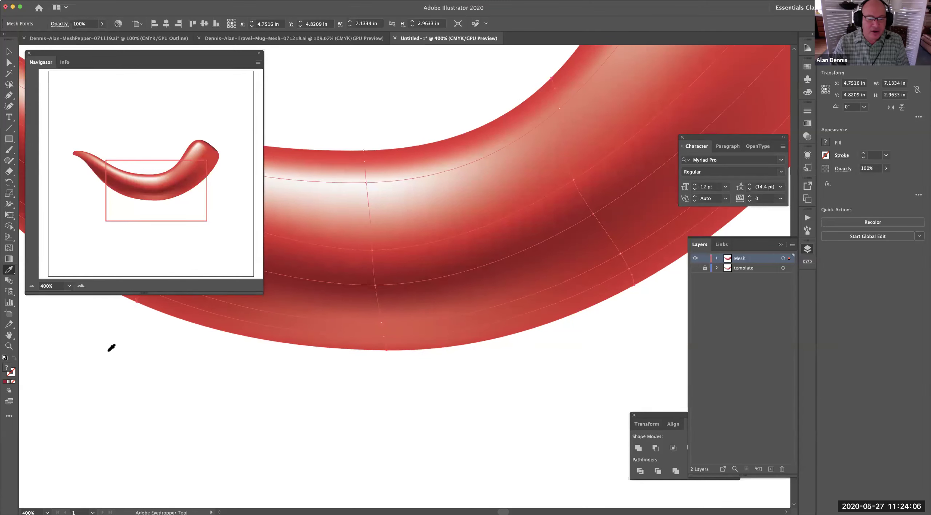
left_click(399, 273)
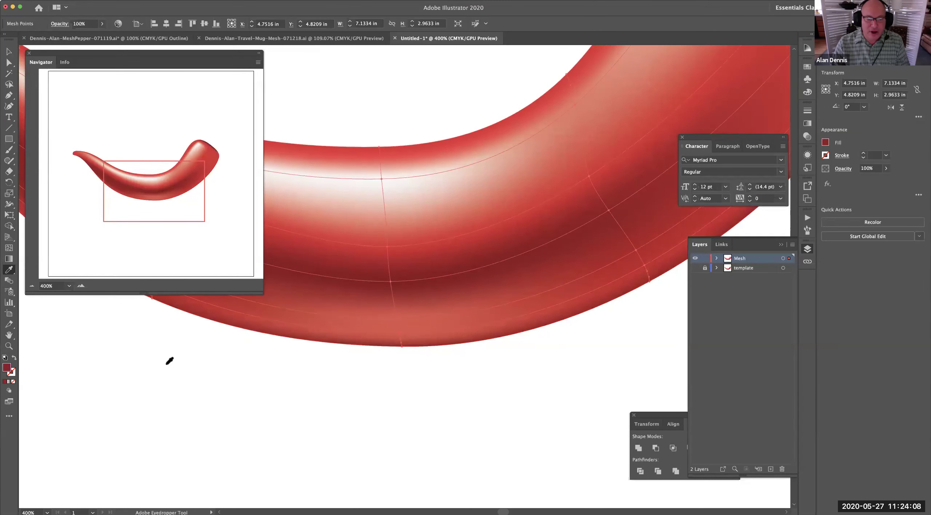
Step: Darken the fill of the selected lower-edge mesh points to the deeper red 75151E
double_click(6, 367)
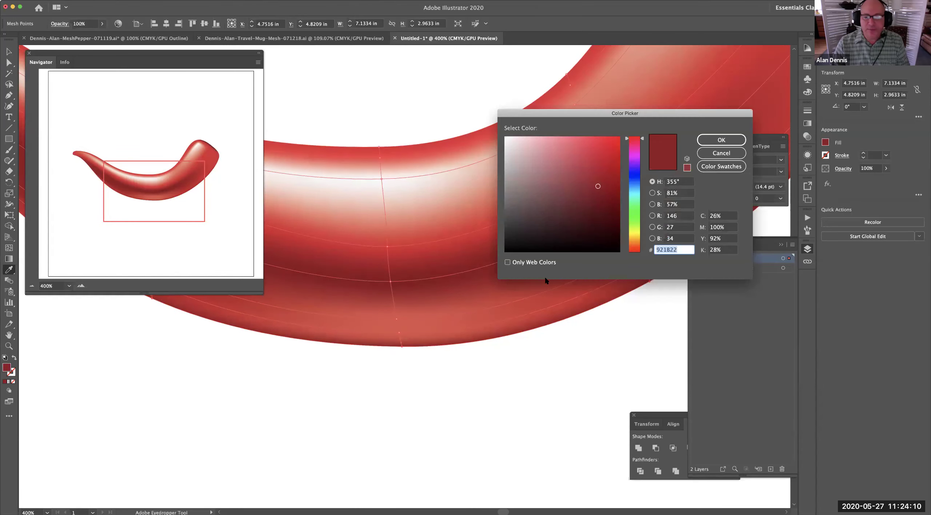
left_click(599, 199)
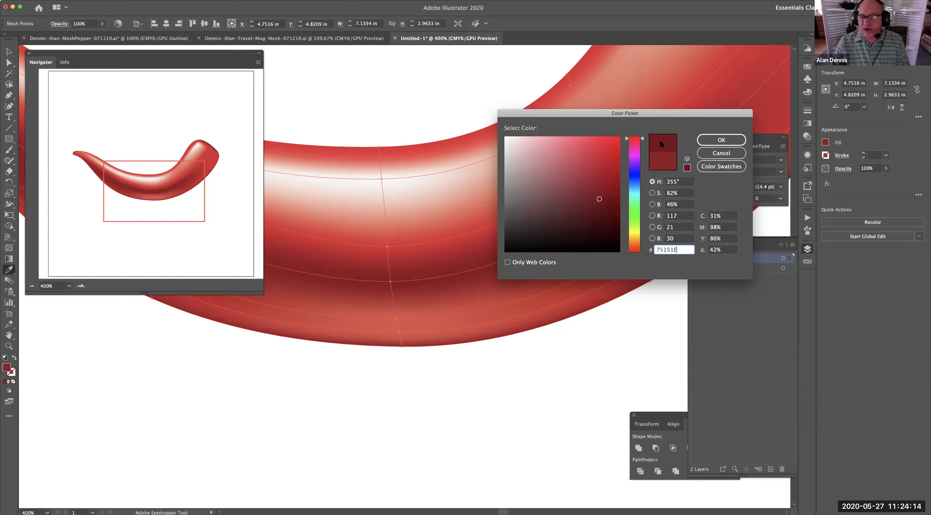
left_click(722, 140)
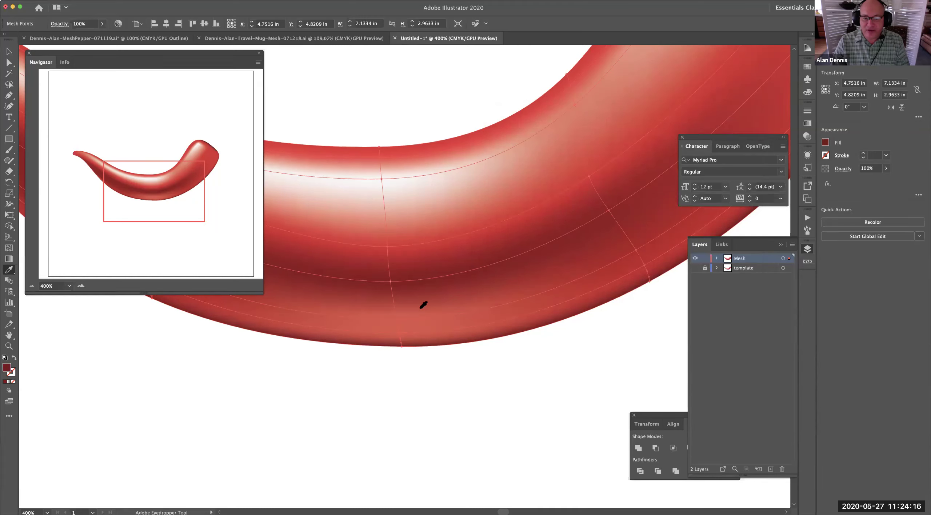
Step: Nudge the inner edge row's mesh points in the middle column and the next column toward the stem slightly inward, away from the lower edge
key("super")
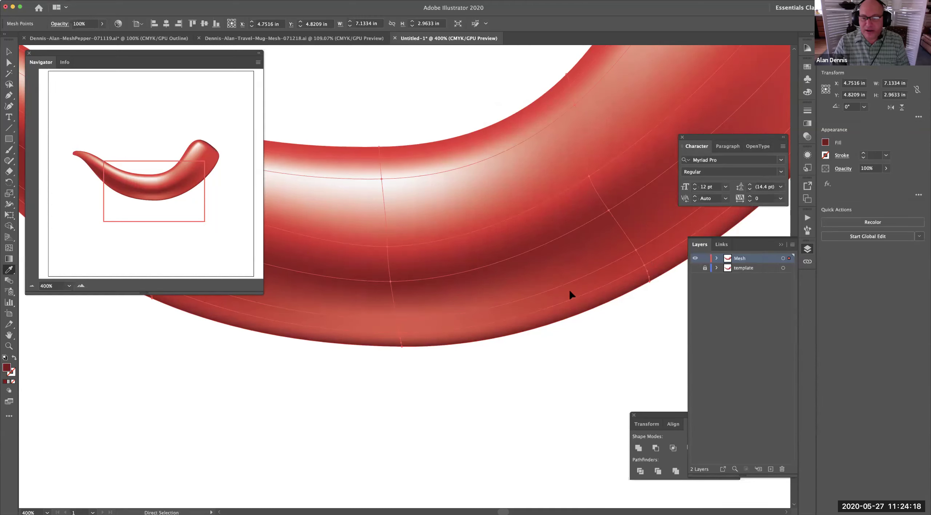
left_click(643, 266)
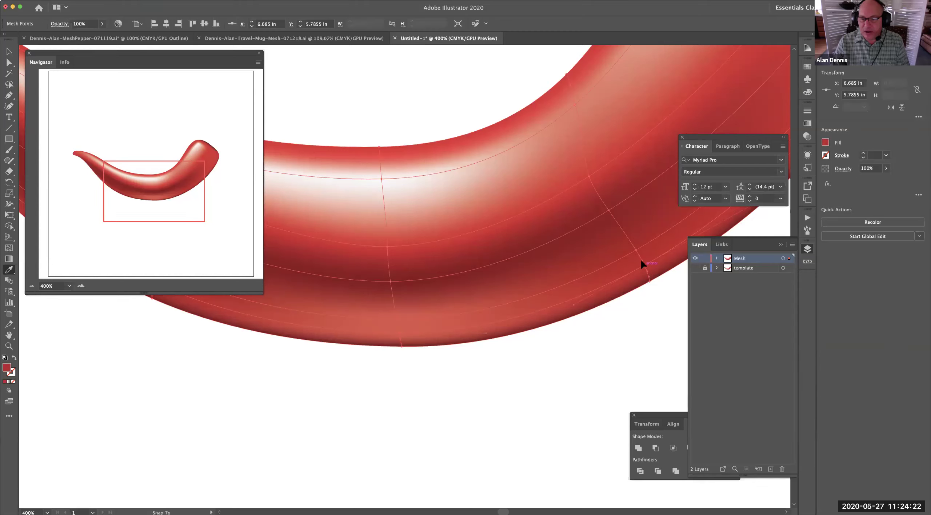
left_click_drag(641, 265, 650, 273)
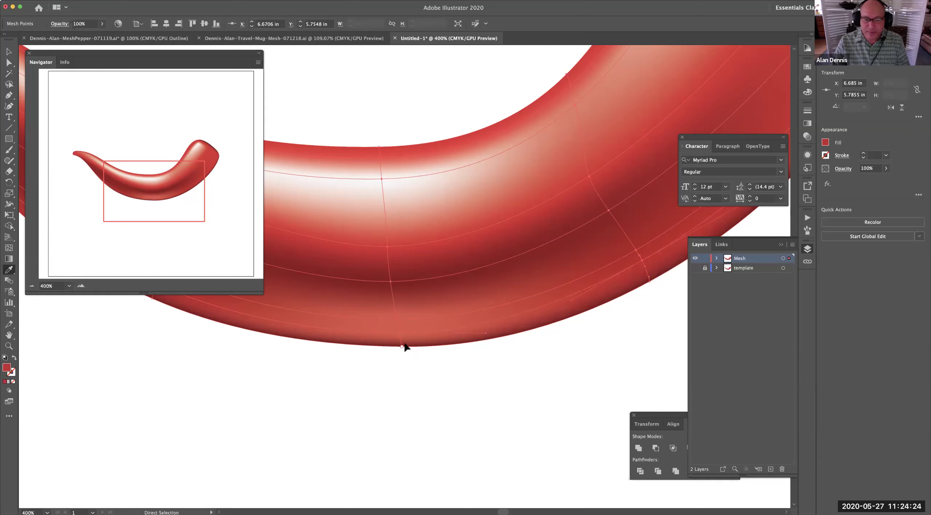
left_click(397, 325)
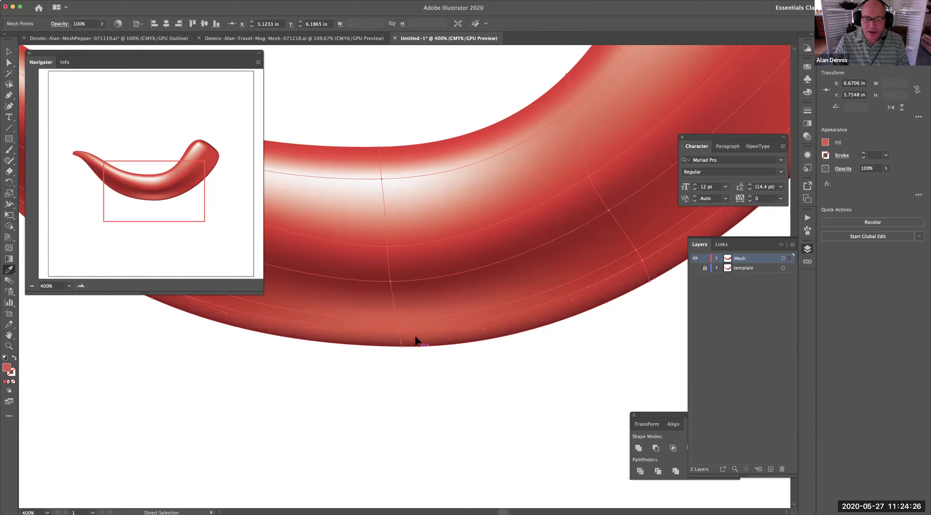
key("i")
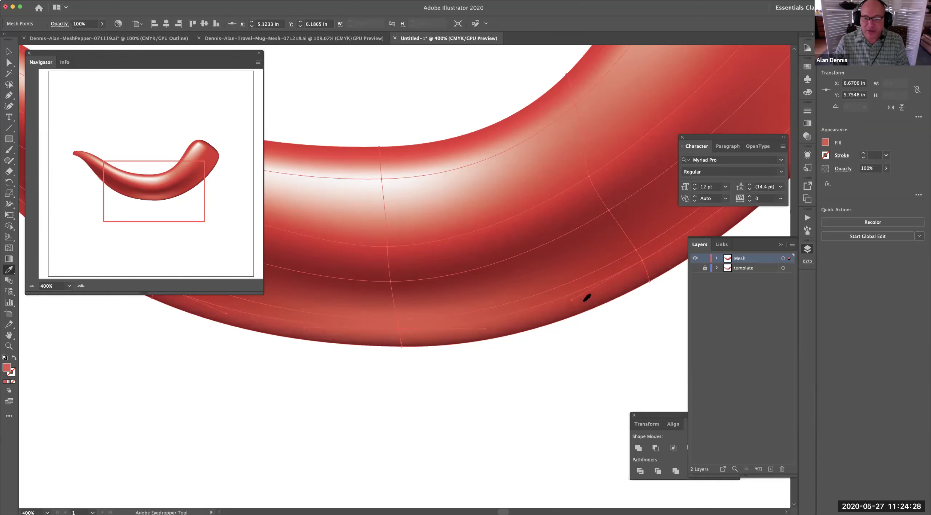
Step: Adjust the inner edge row's mesh points at the pepper's stem end to even out the dark edge there
scroll(343, 413, "up", 3)
scroll(328, 364, "right", 8)
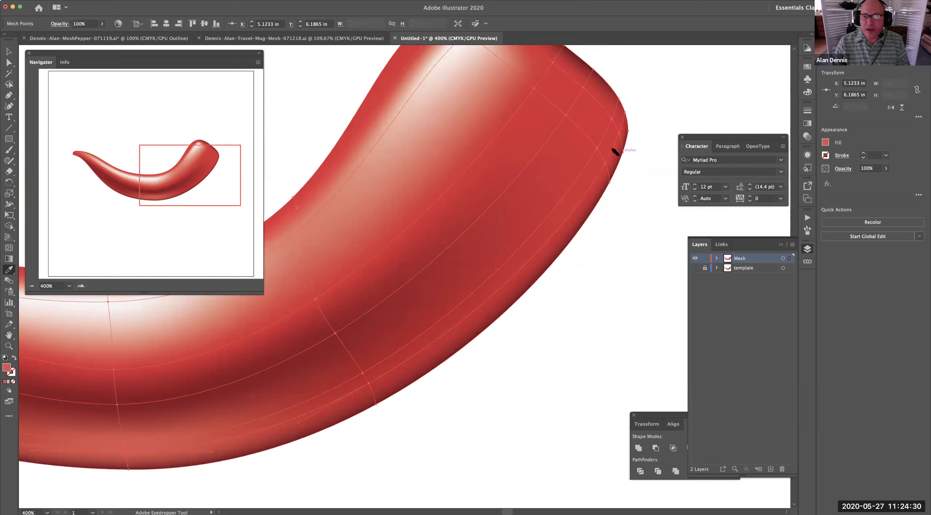
key("a")
left_click_drag(604, 164, 628, 130)
left_click(620, 133)
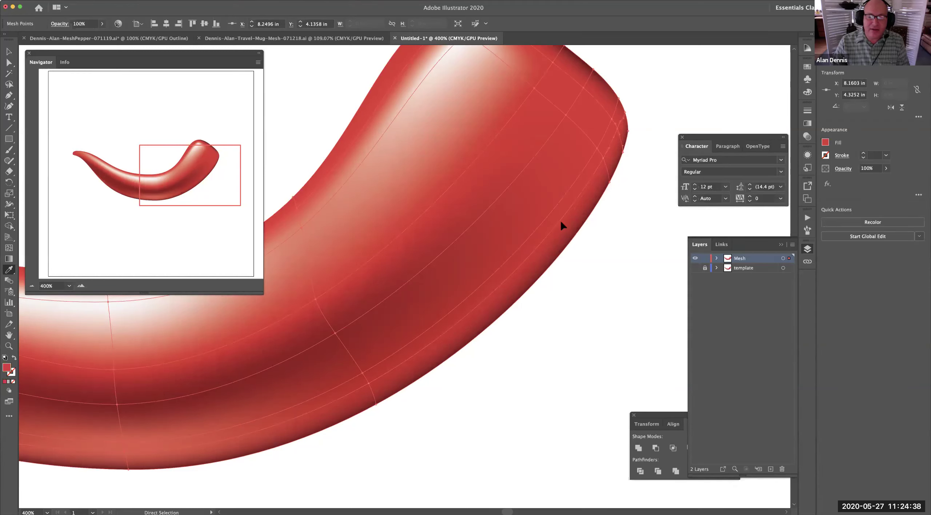
Step: Adjust the shadow-band mesh point between the middle column and the stem end, and show the whole pepper deselected with the panels hidden
scroll(578, 233, "left", 2)
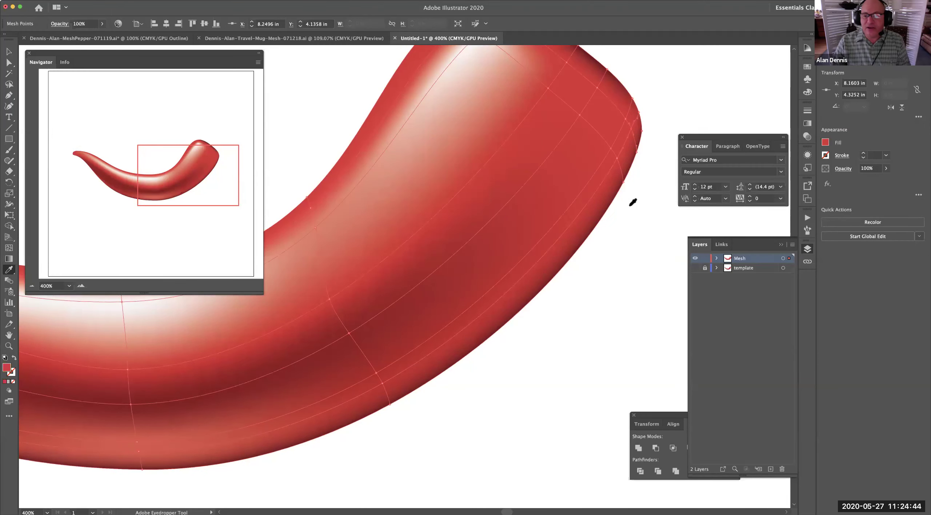
key("super")
left_click(349, 332)
left_click_drag(349, 333, 557, 407)
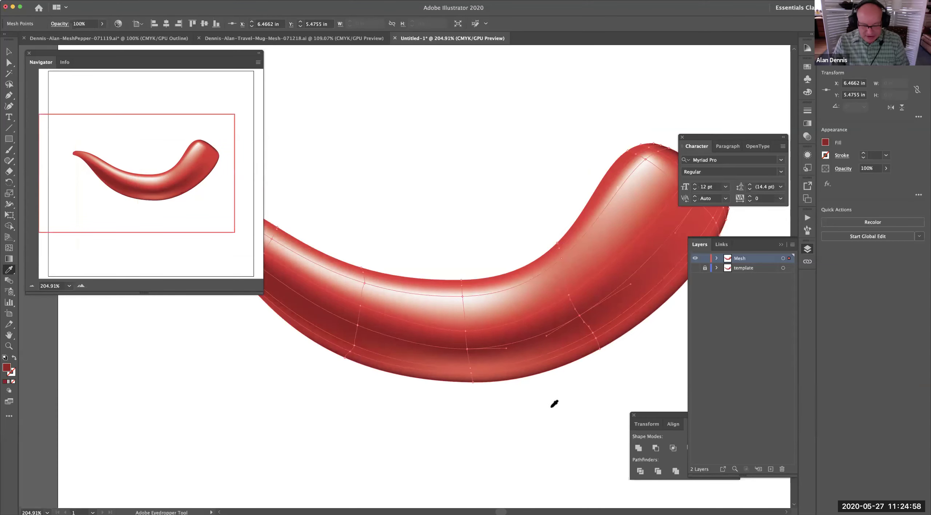
key("Tab")
left_click(539, 403, "super")
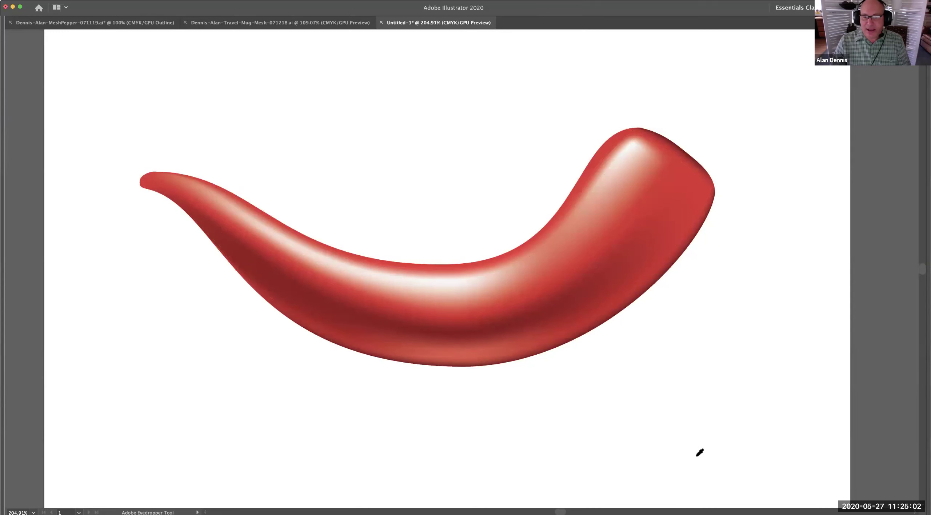